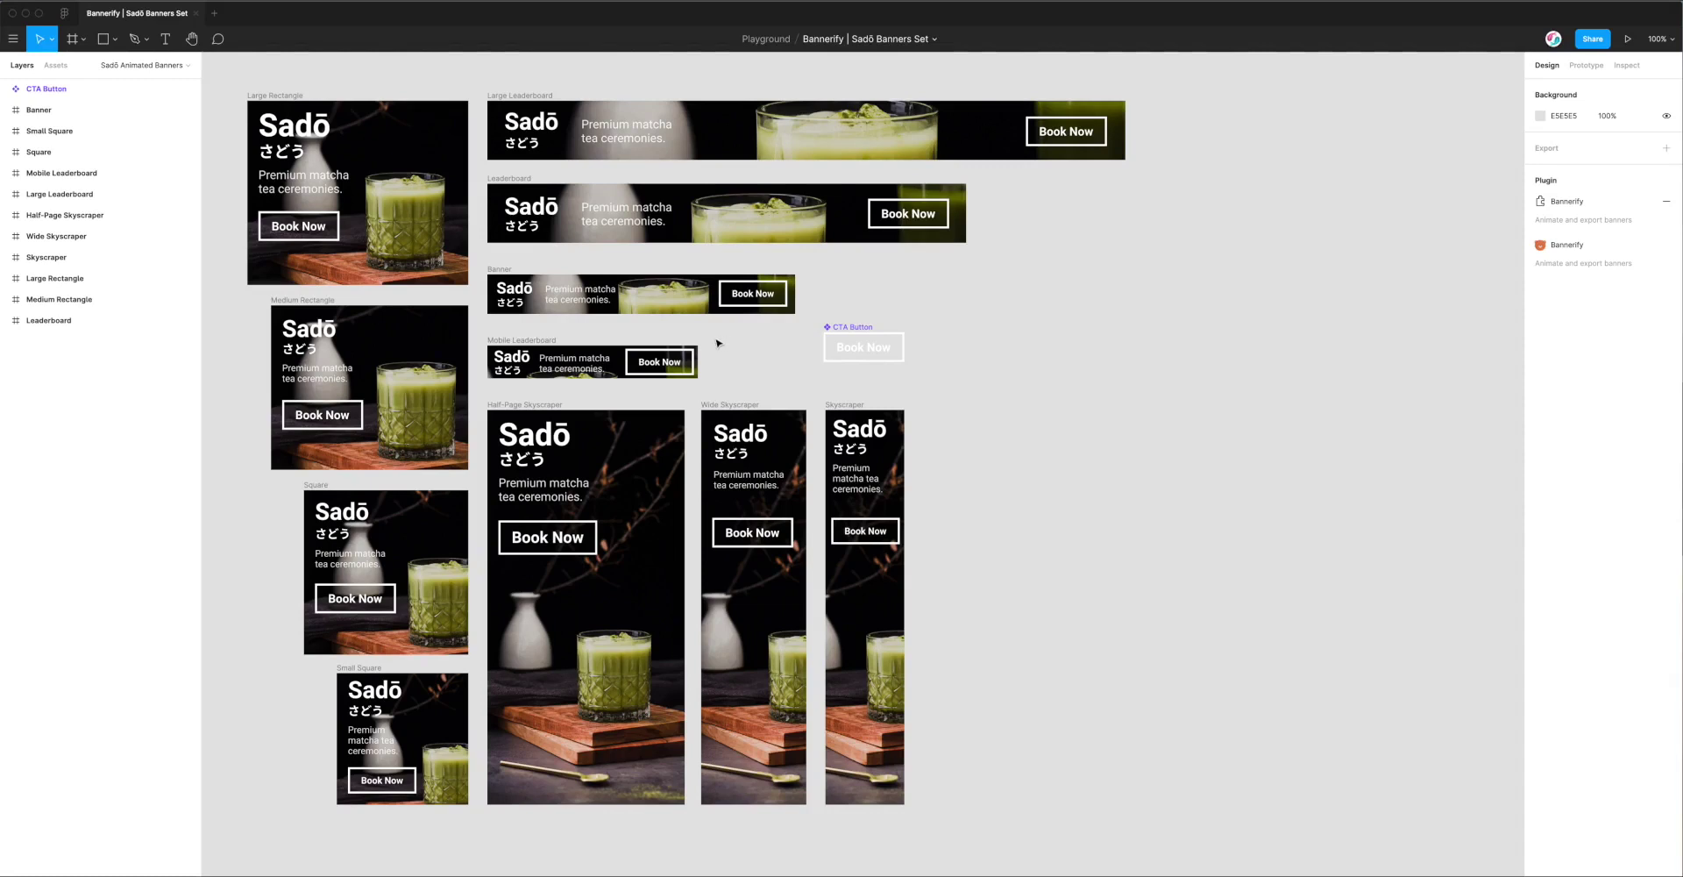
View the Bannerify Banner Studio listing in the community plugin search results, and return to the banner set file
click(225, 71)
click(64, 13)
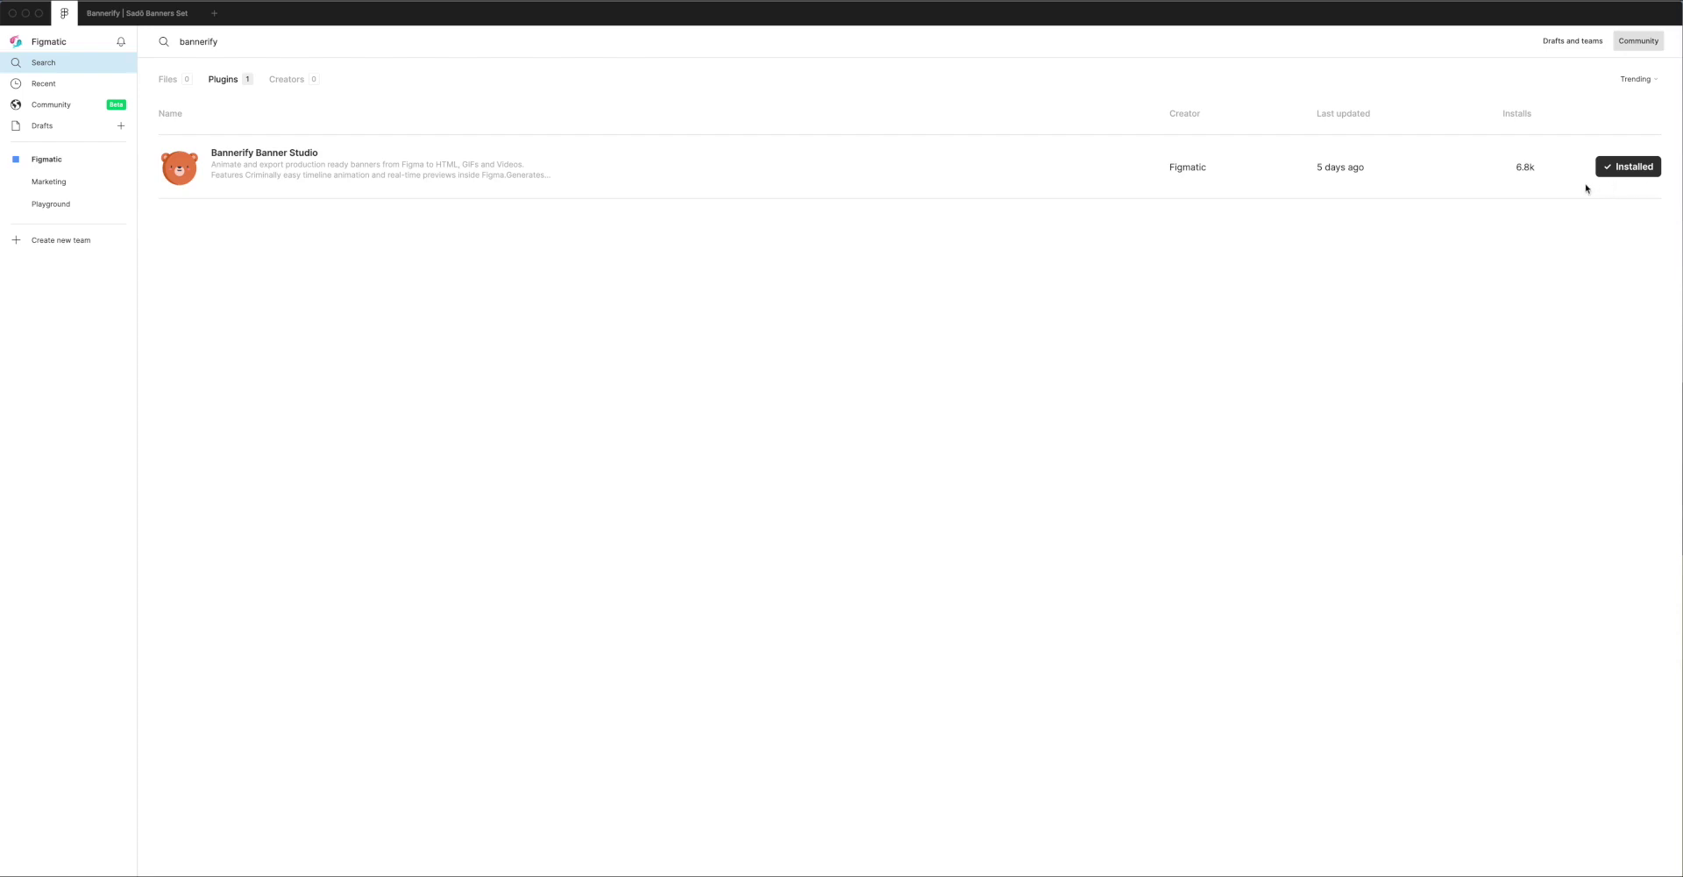
click(142, 14)
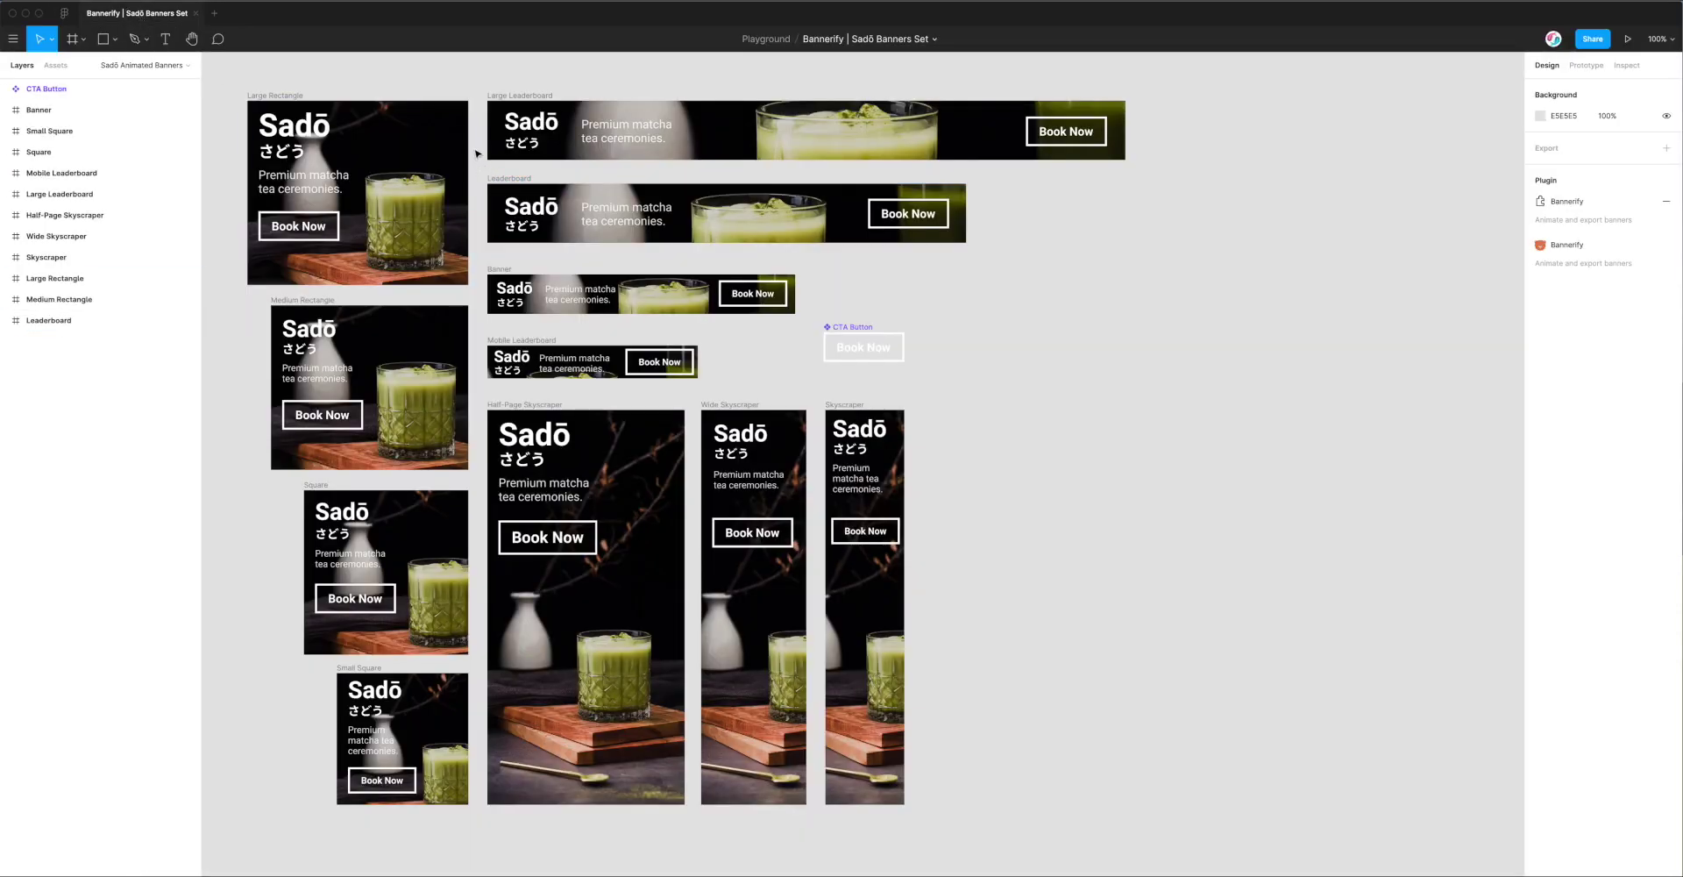
Launch the Bannerify Banner Studio plugin and reposition its window so most of the banner frames stay uncovered
right_click(477, 149)
mouse_move(503, 186)
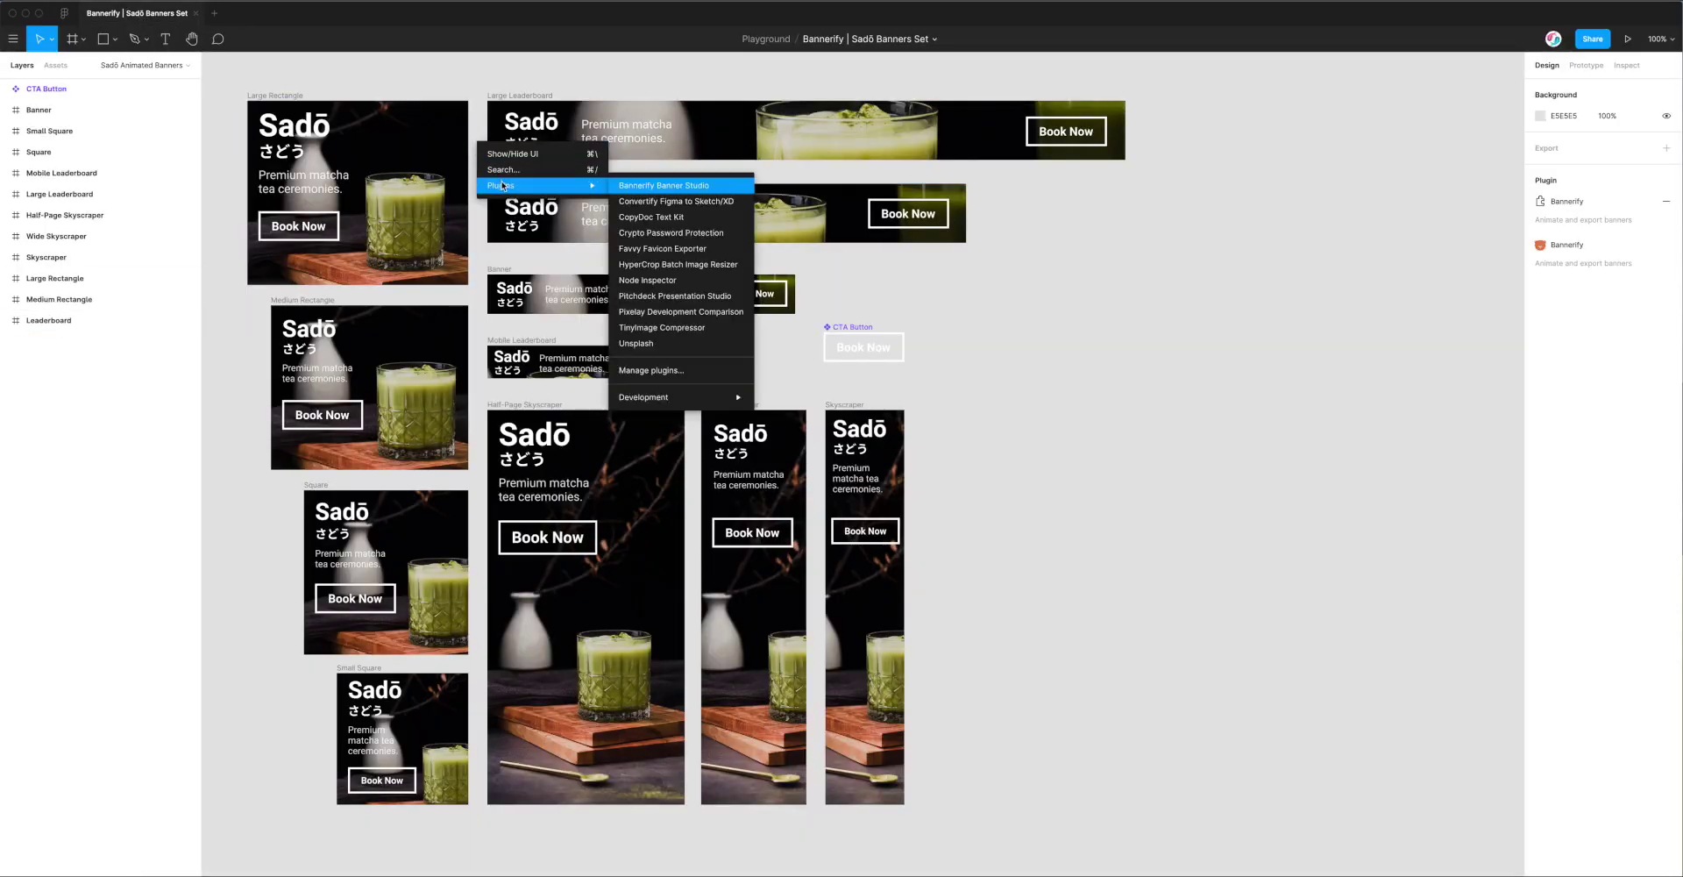
click(660, 186)
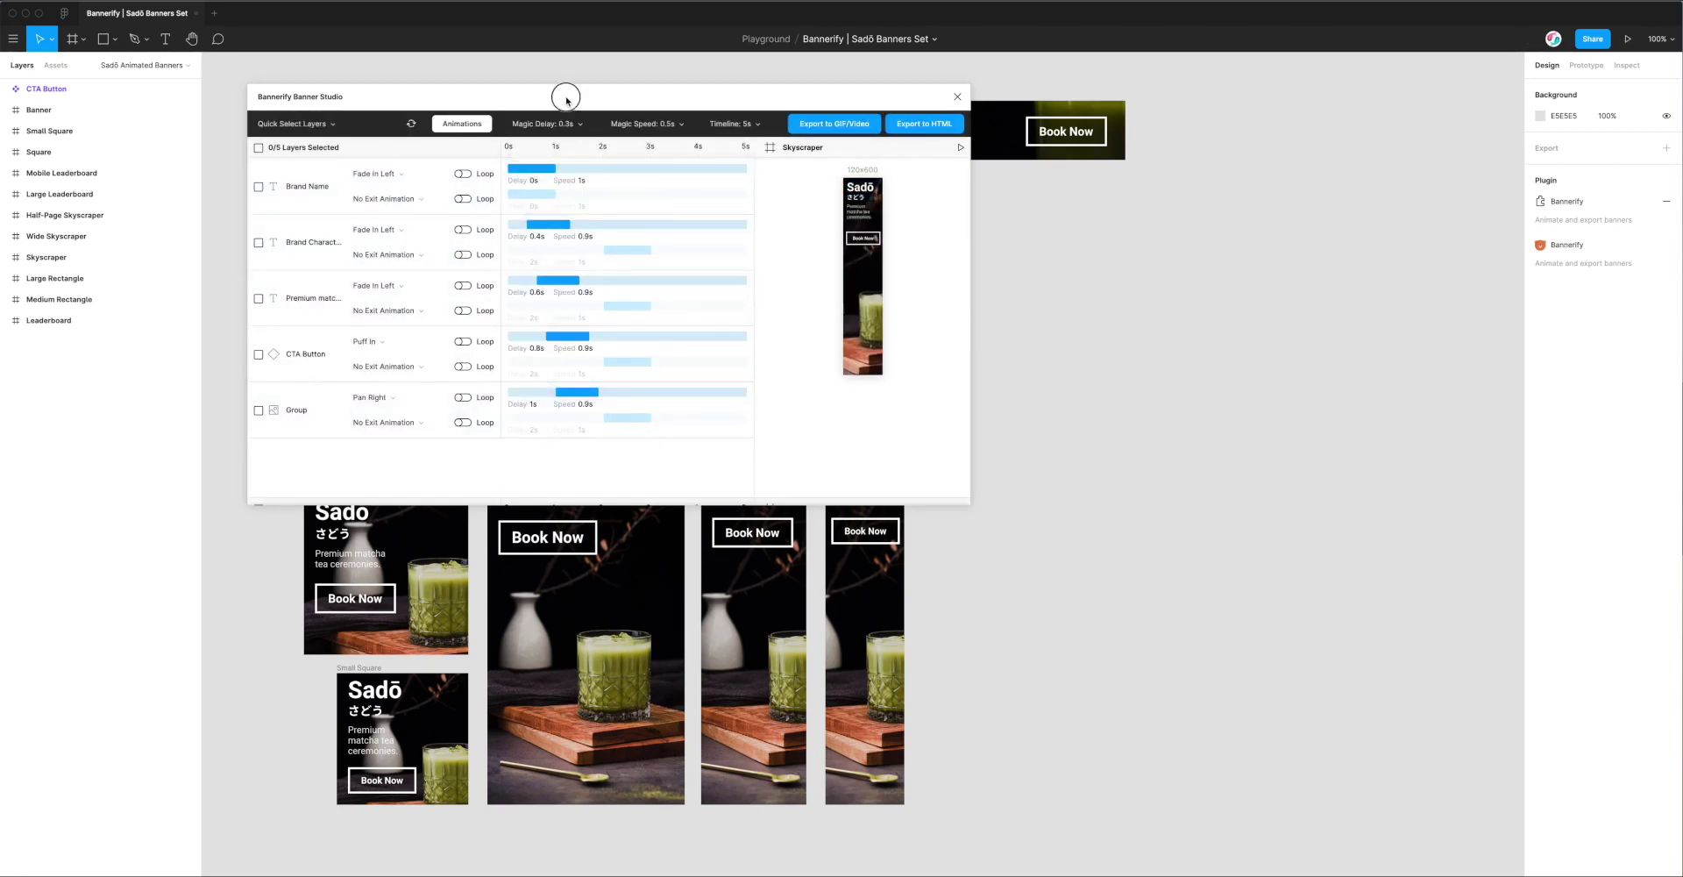
drag(563, 97, 1055, 202)
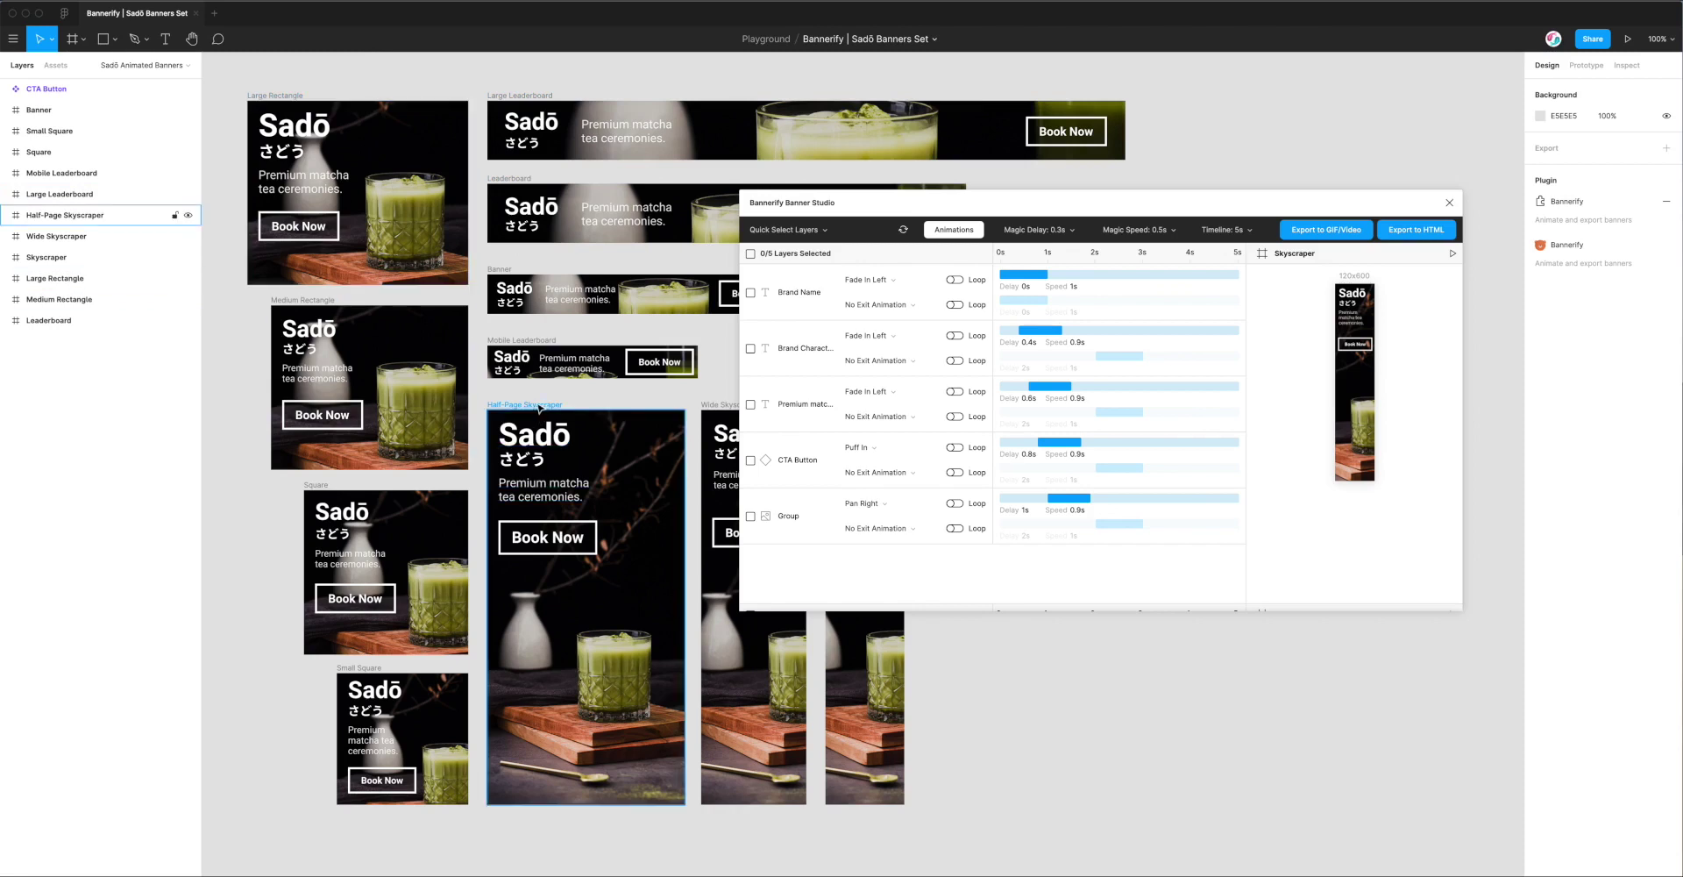
scroll(968, 354, up, 1)
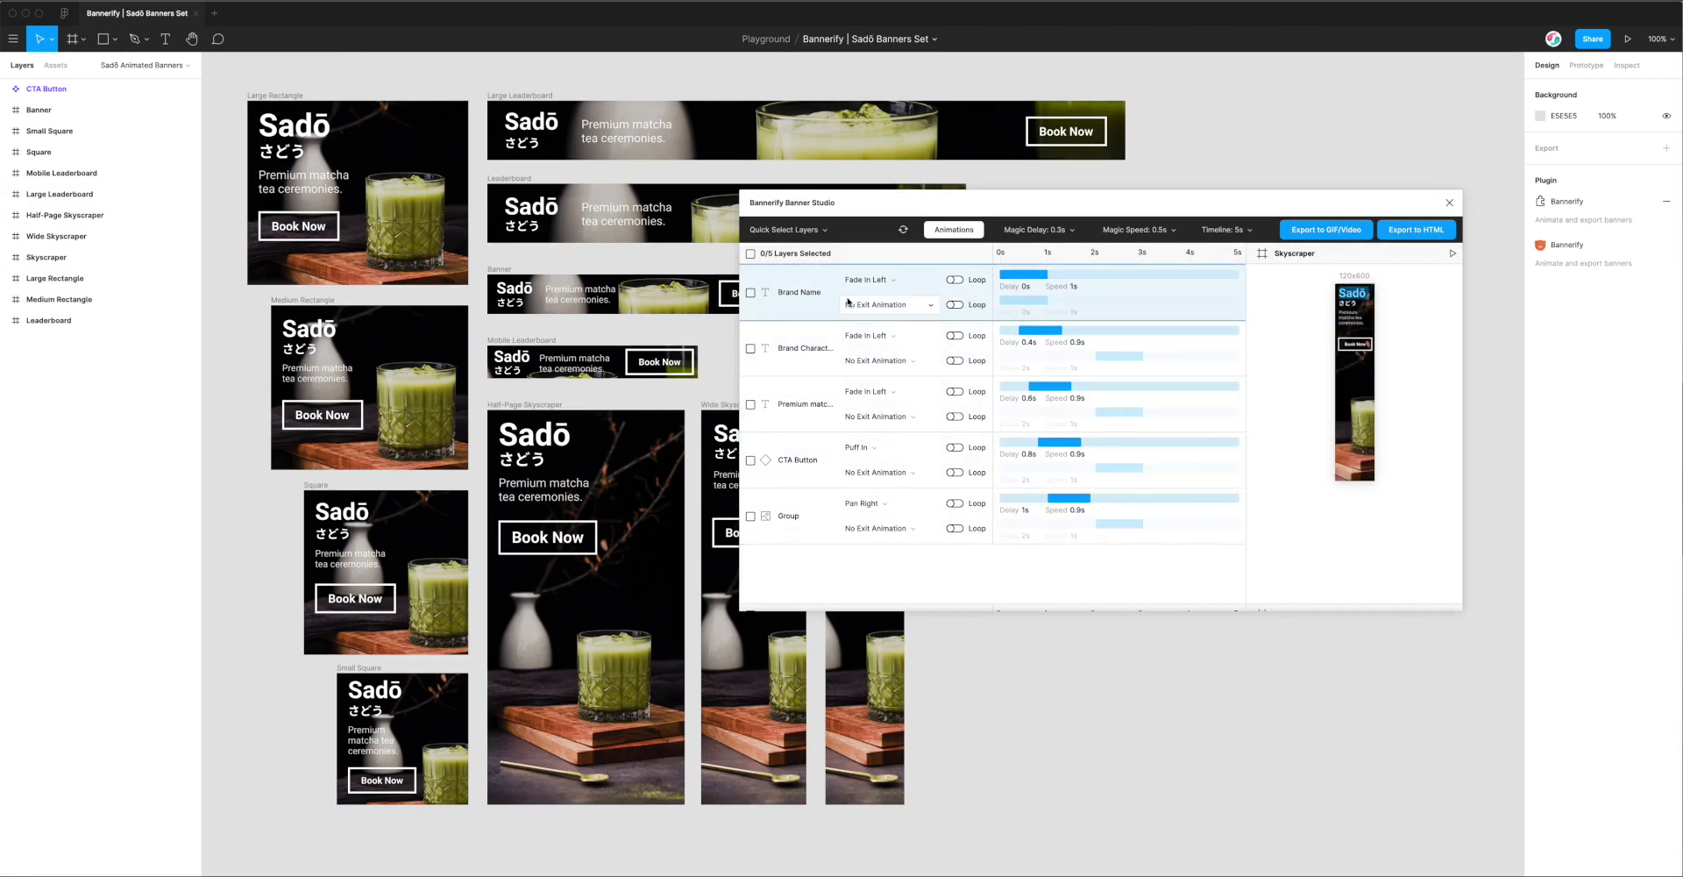
drag(909, 208, 910, 190)
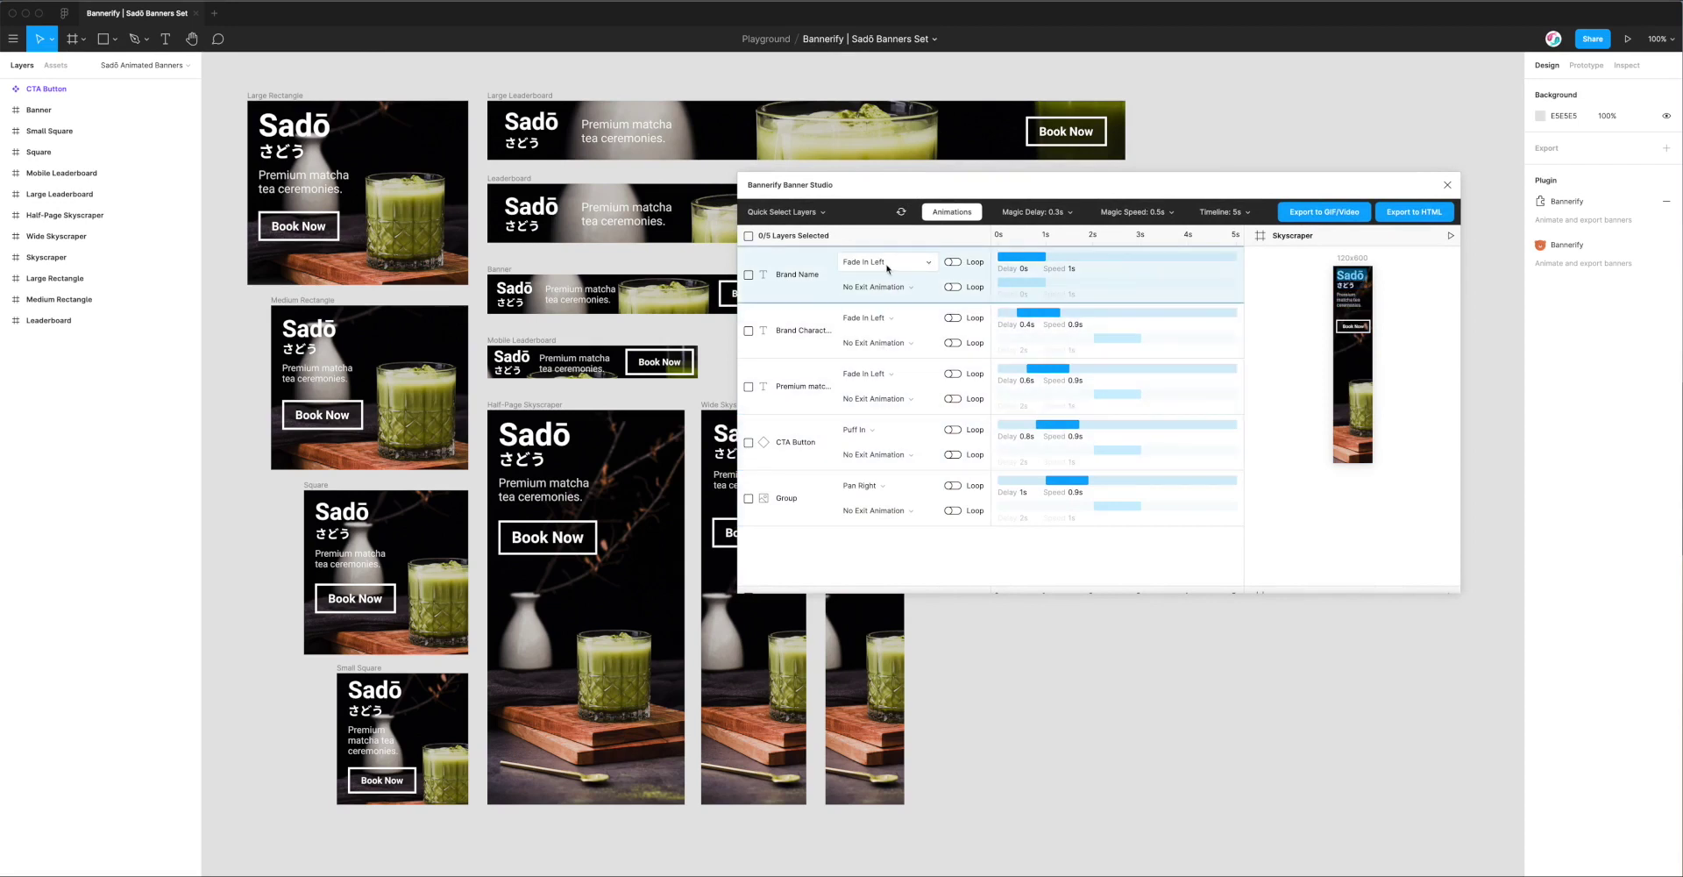
Try Scale In as the Brand Name layer's entry animation, and return it to Fade In Left
click(886, 265)
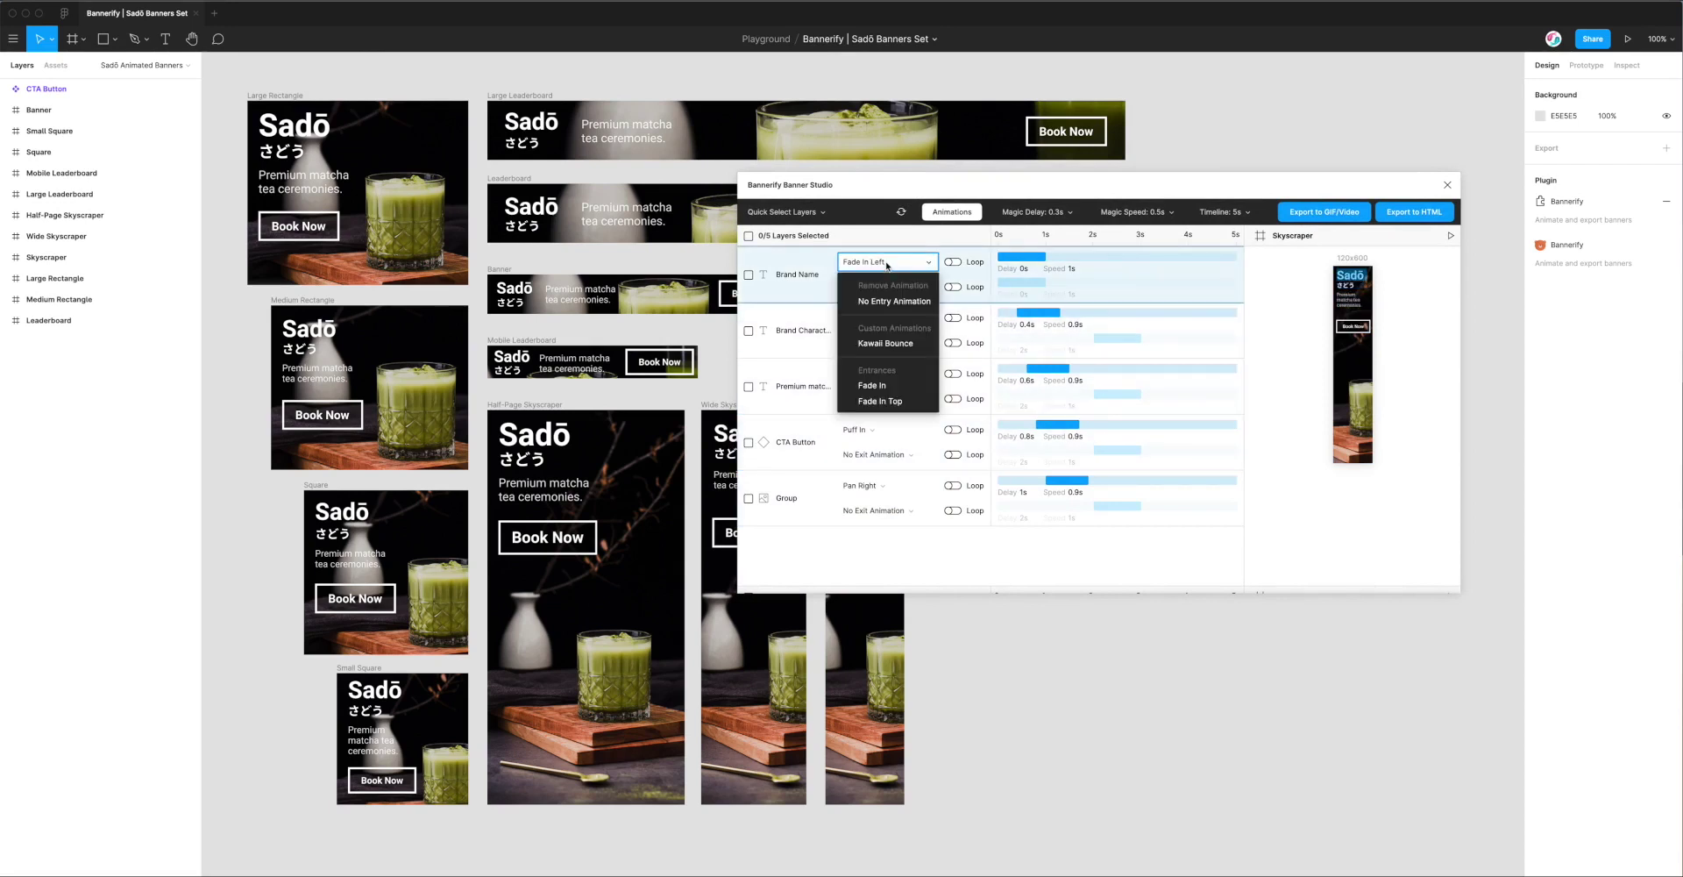
scroll(888, 306, down, 3)
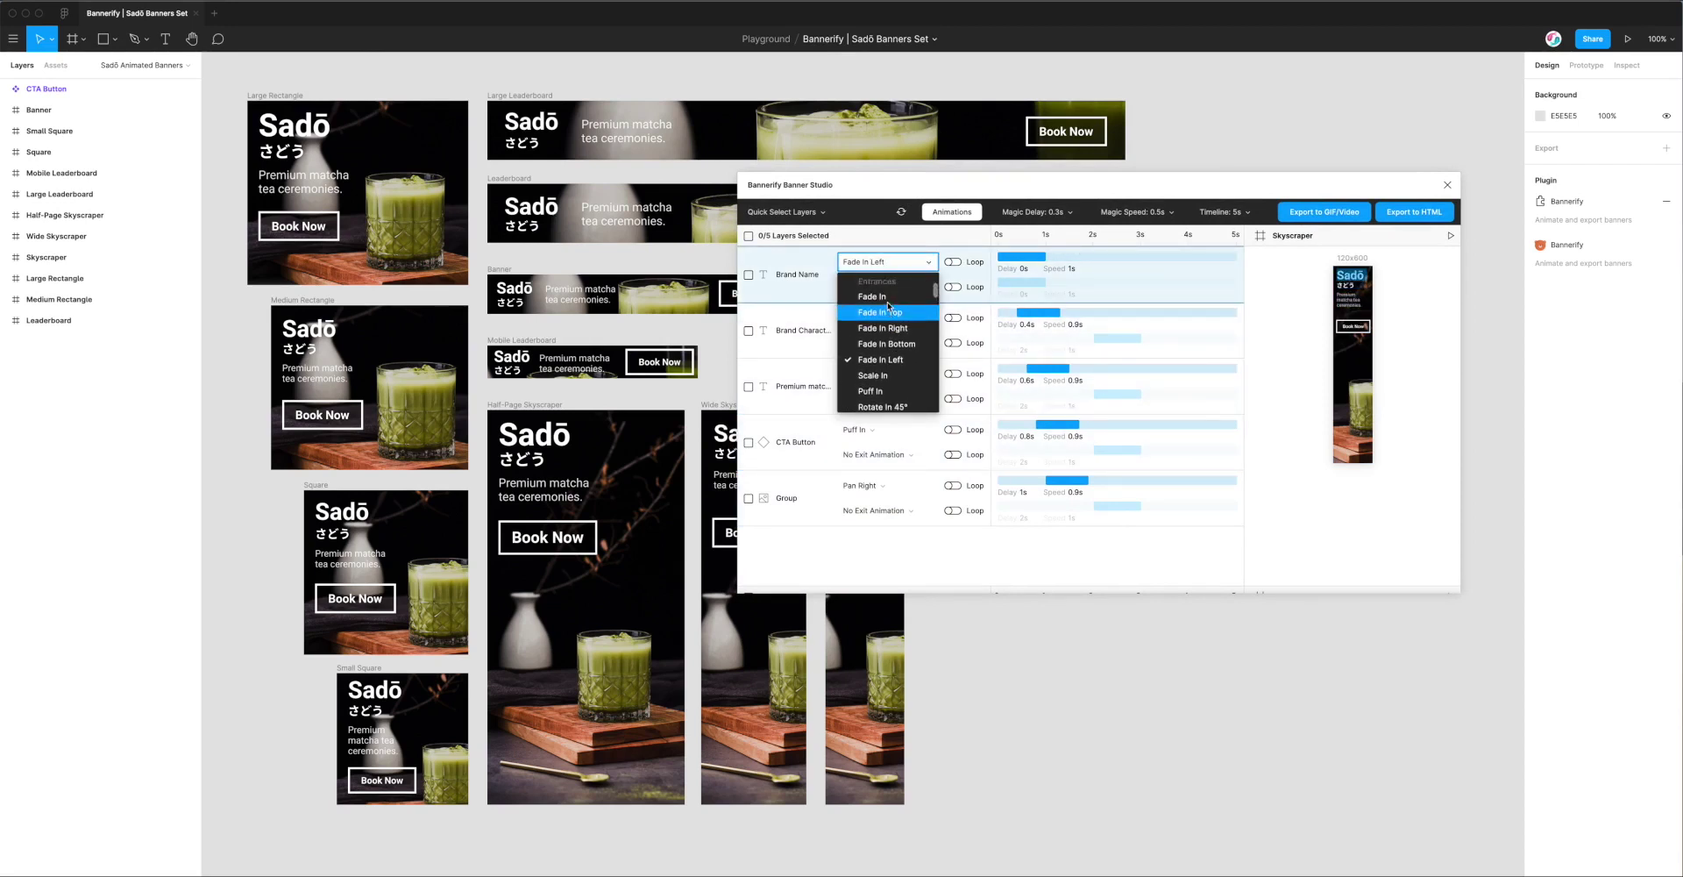
scroll(883, 355, down, 3)
scroll(882, 360, down, 3)
click(884, 346)
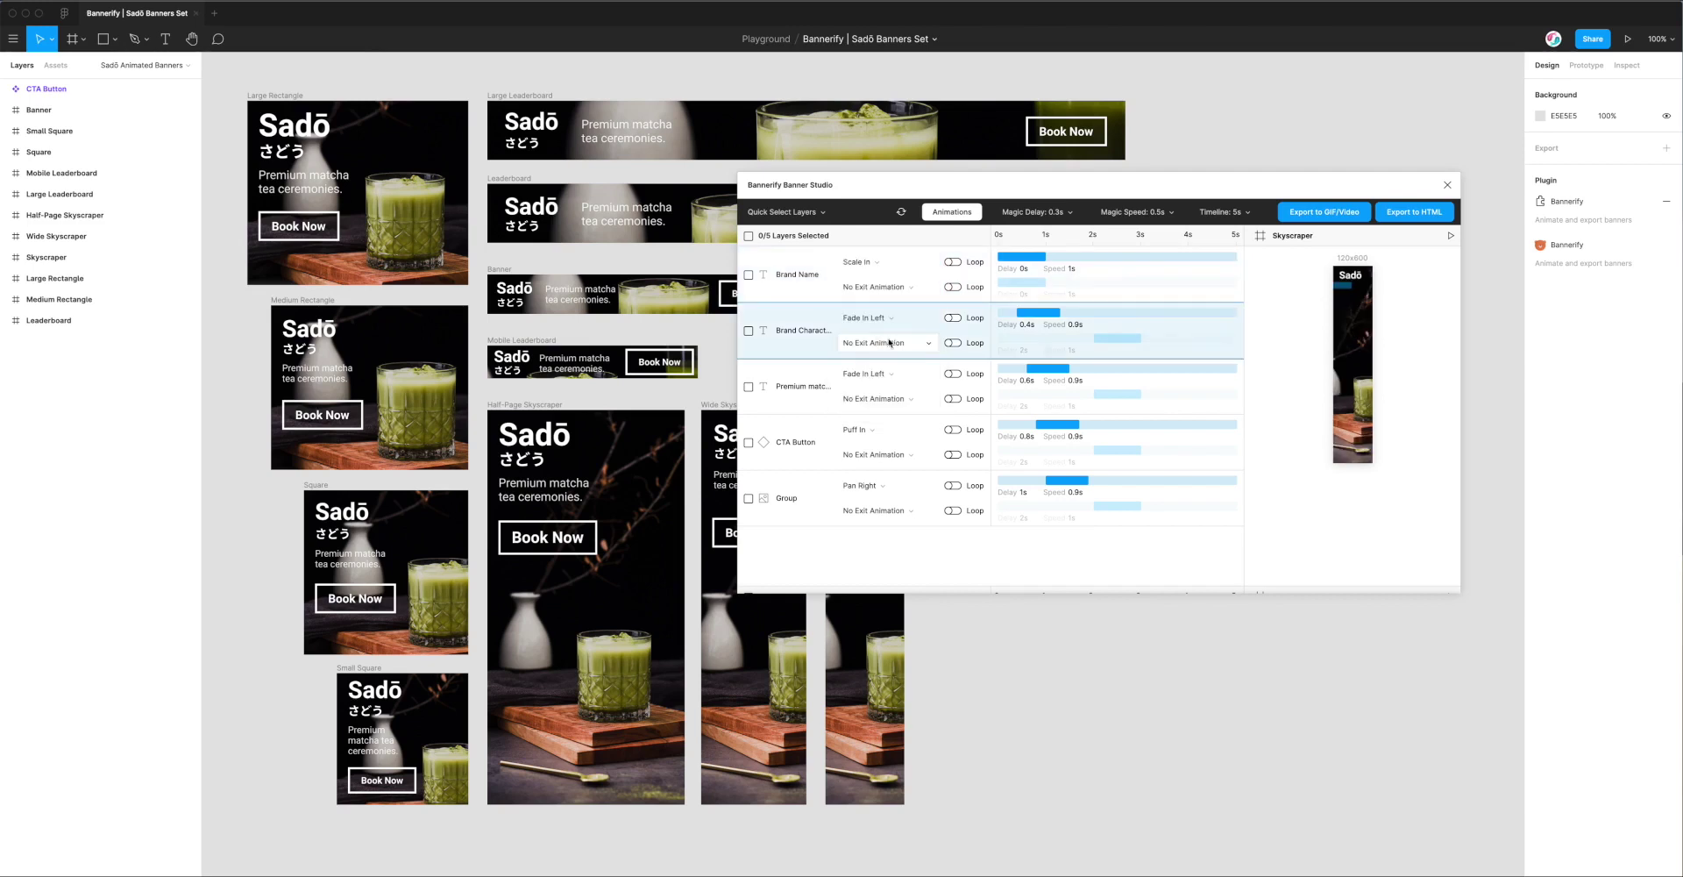
click(903, 263)
scroll(903, 364, up, 3)
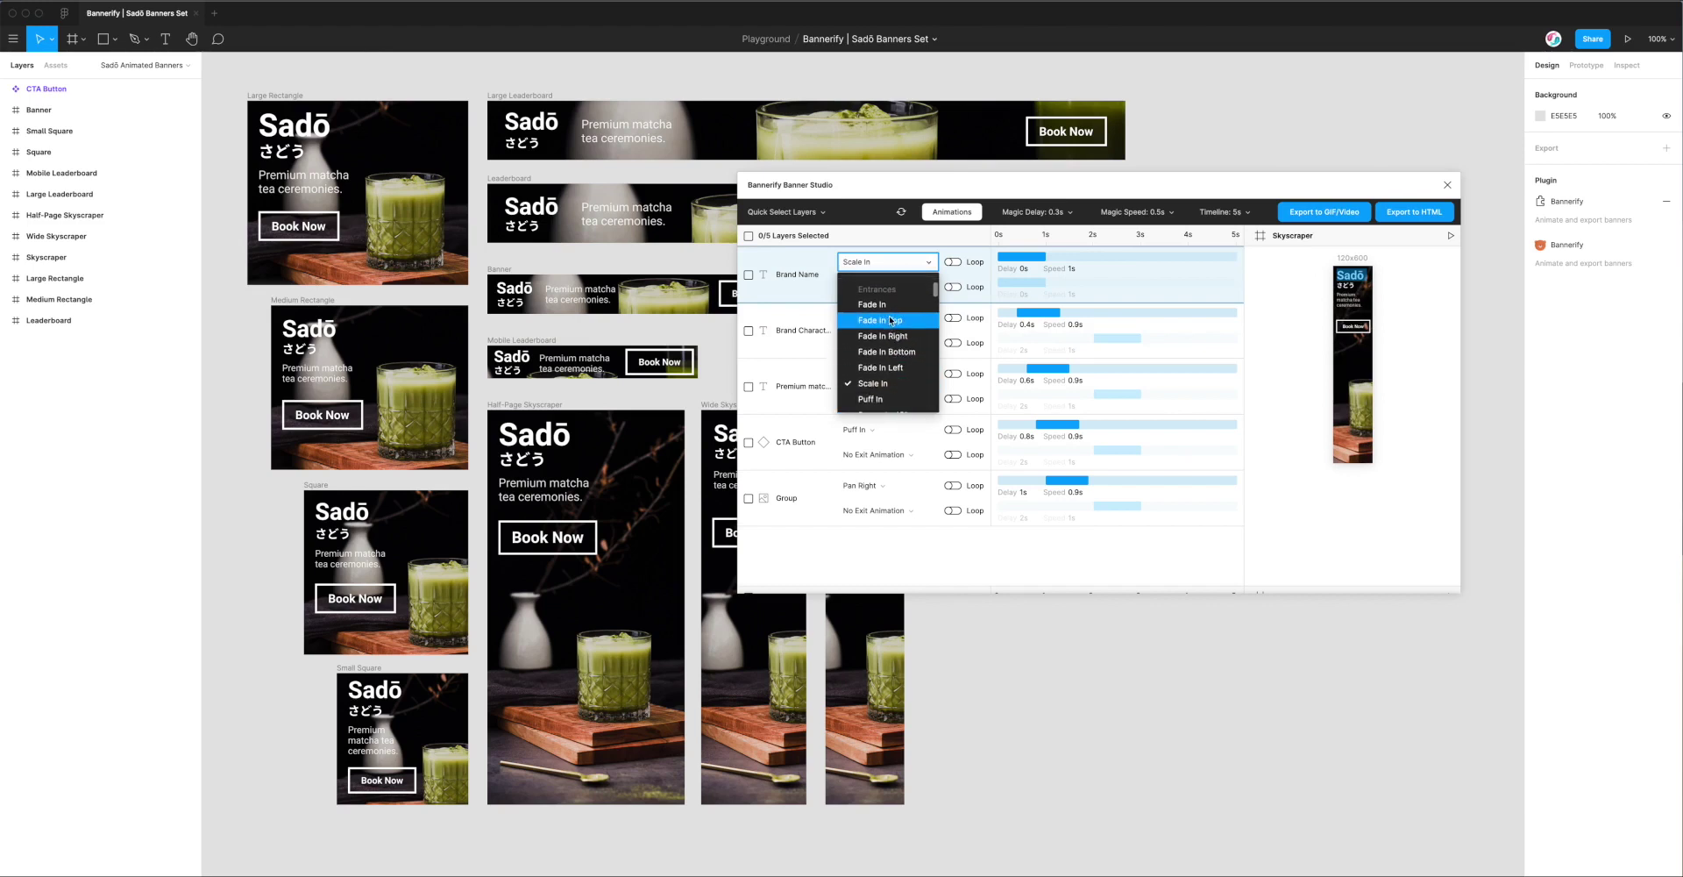
click(880, 367)
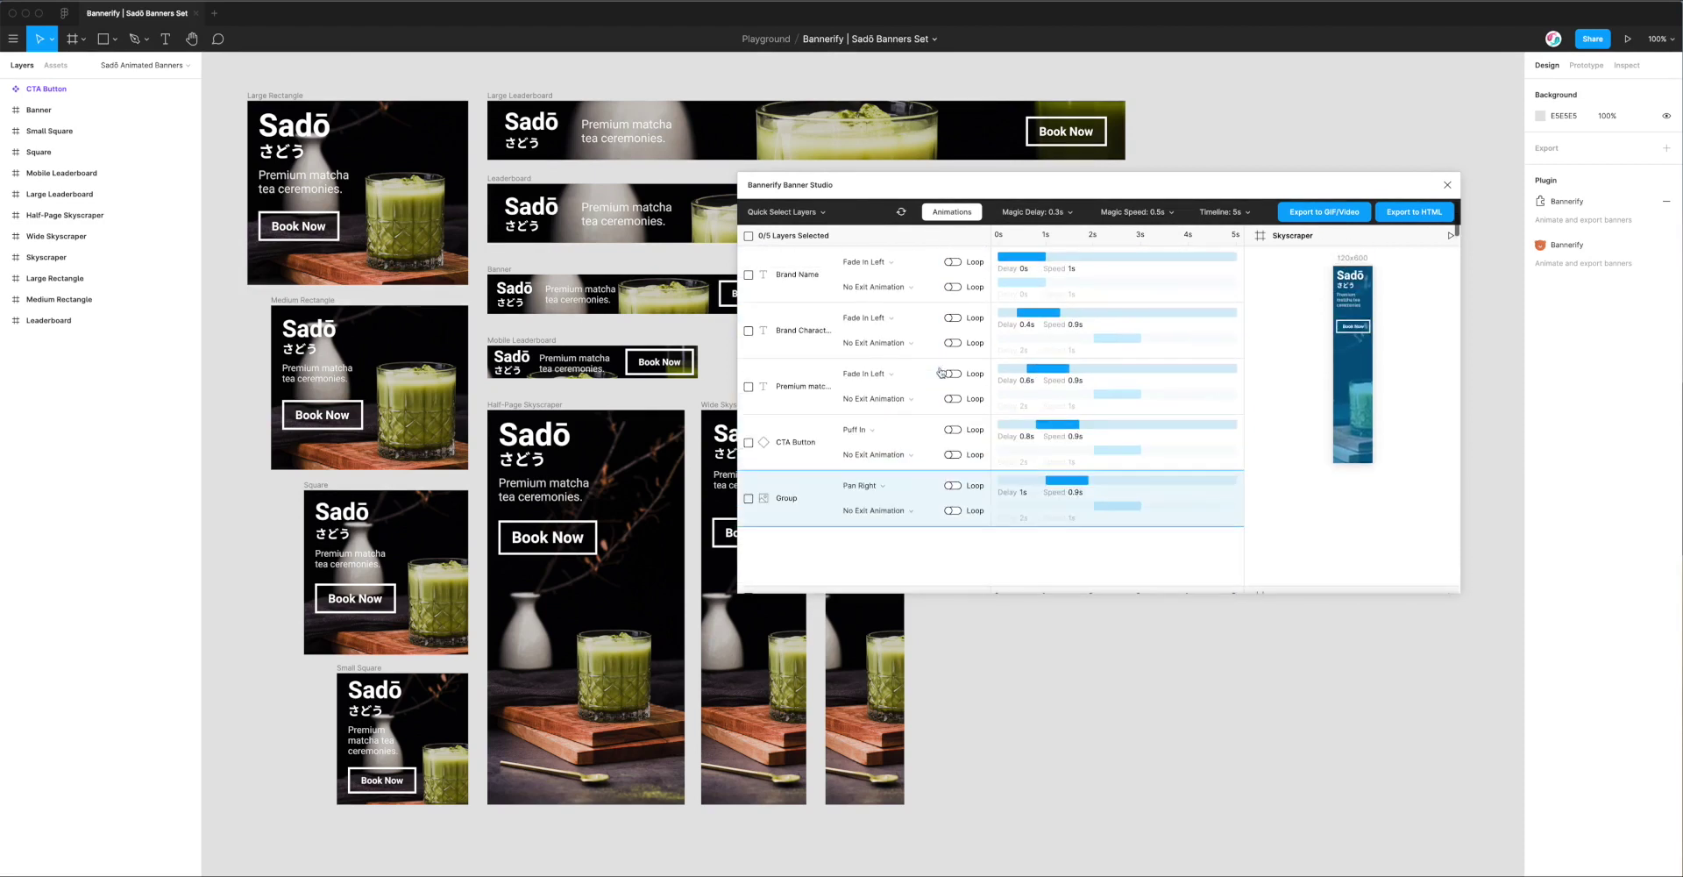
Load the saved Kawaii Bounce animation in the custom animation editor to view its preview, and close the editor
drag(951, 189, 953, 184)
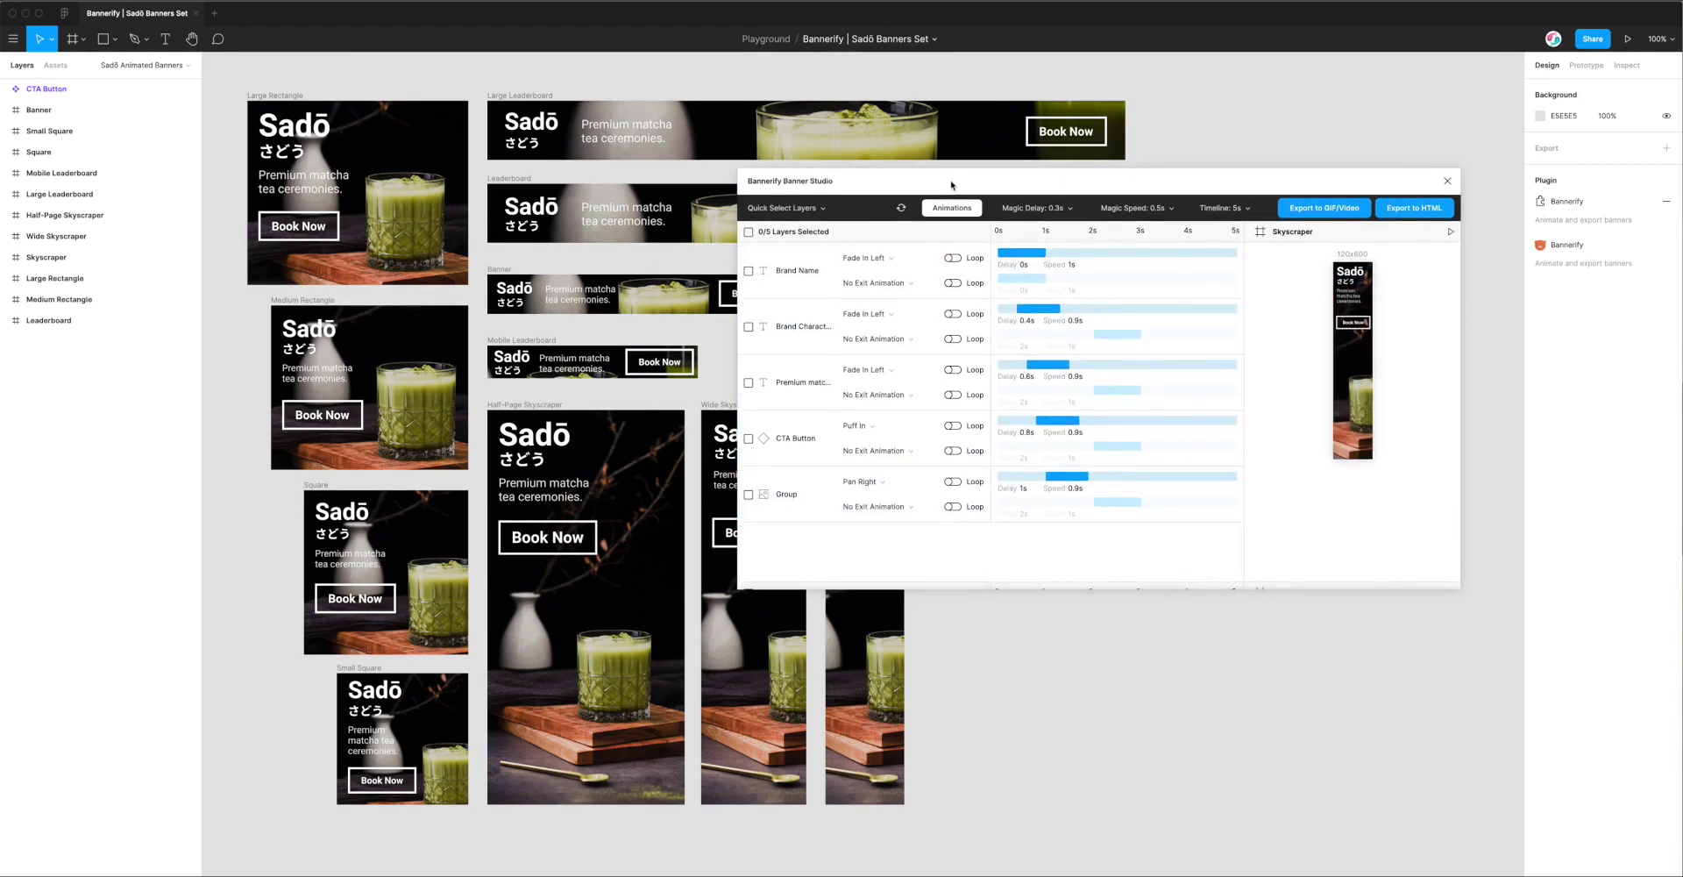
drag(952, 184, 947, 185)
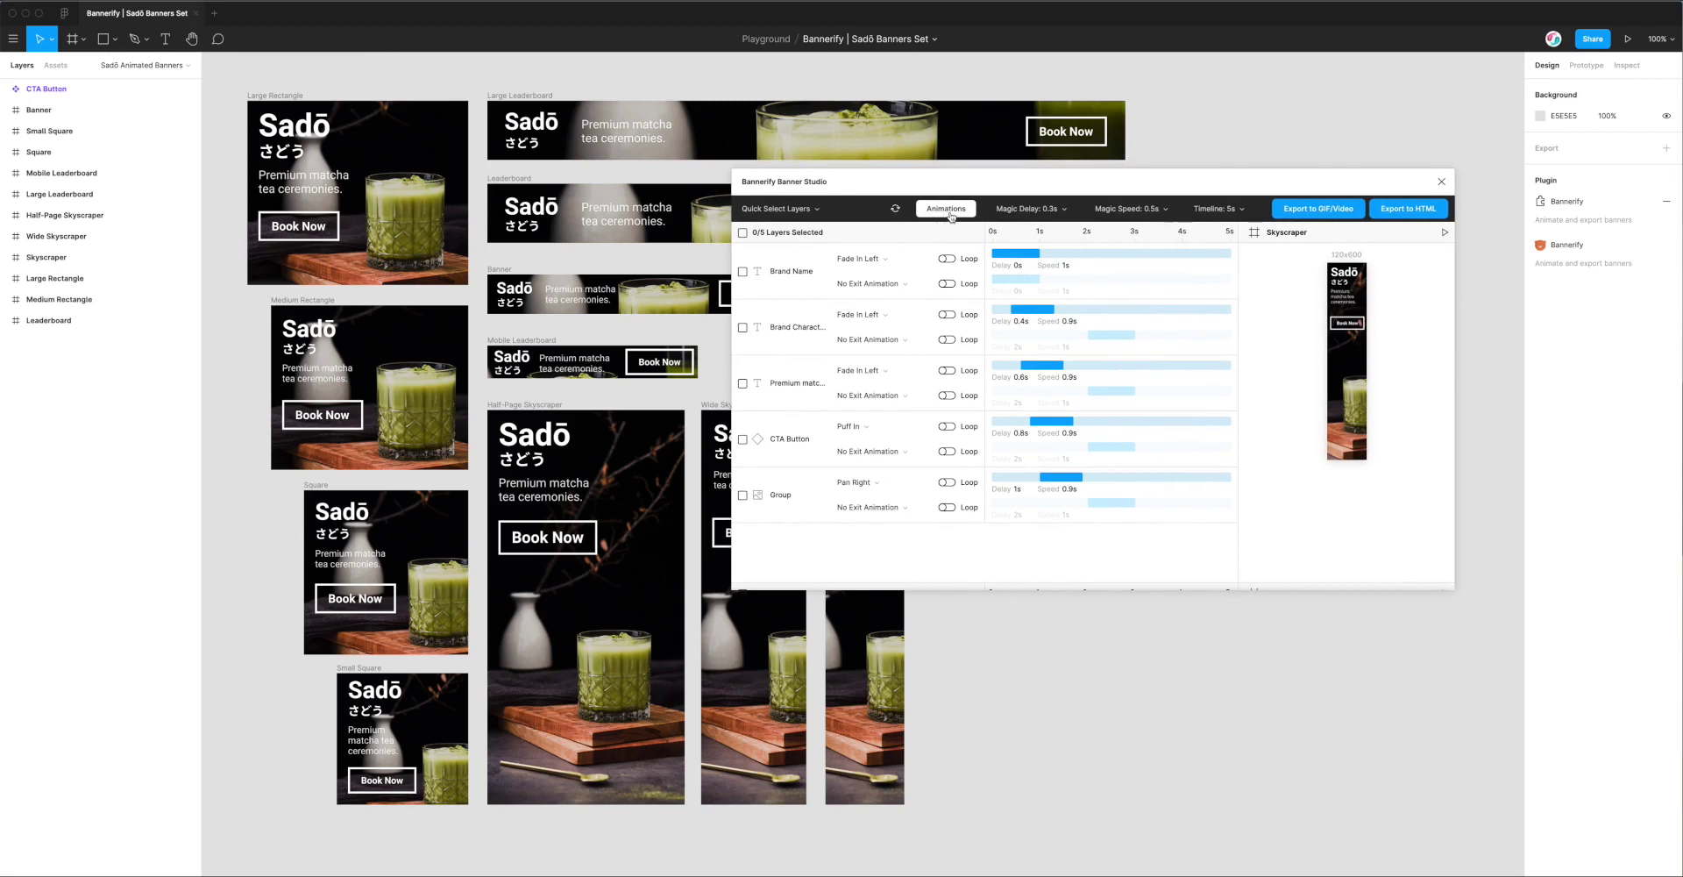
click(944, 211)
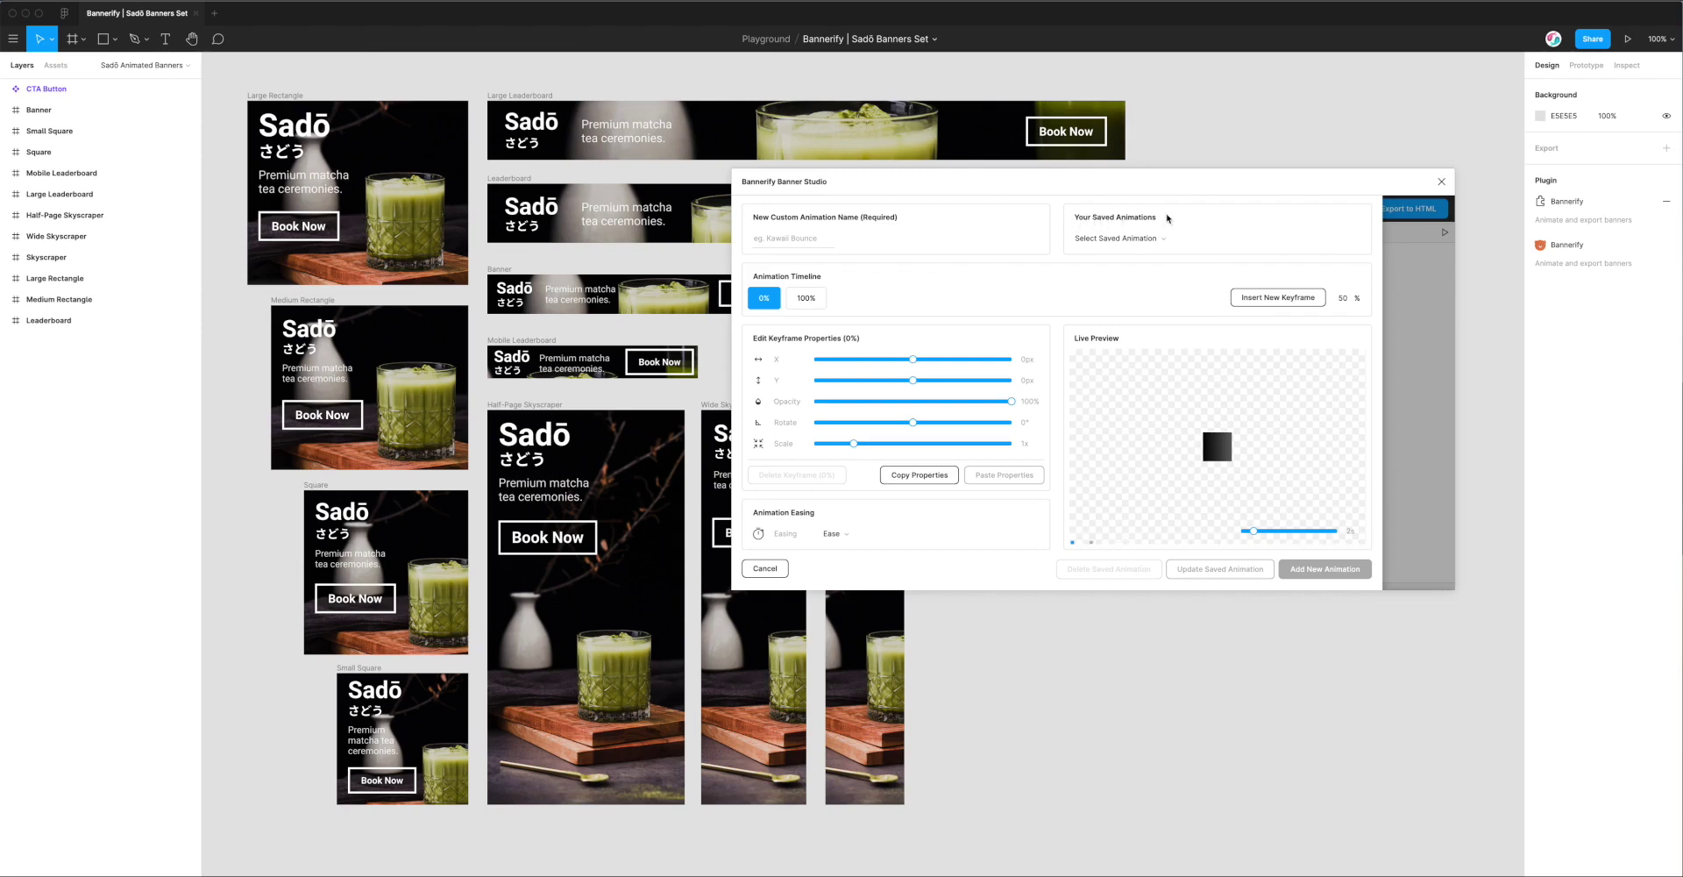
click(1137, 240)
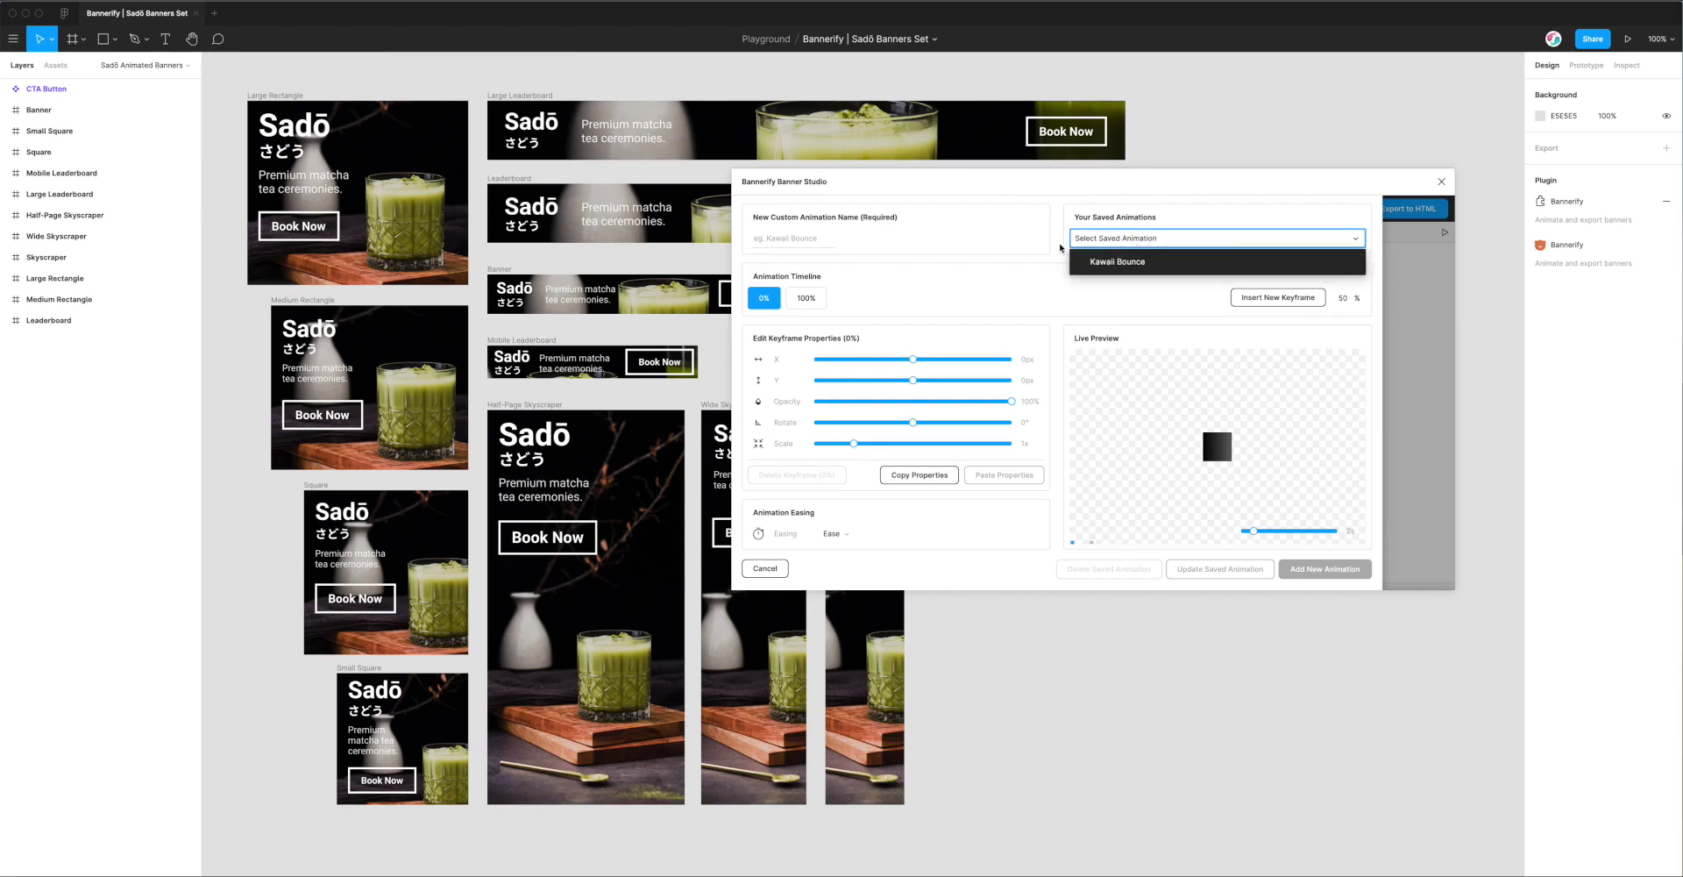
click(1107, 263)
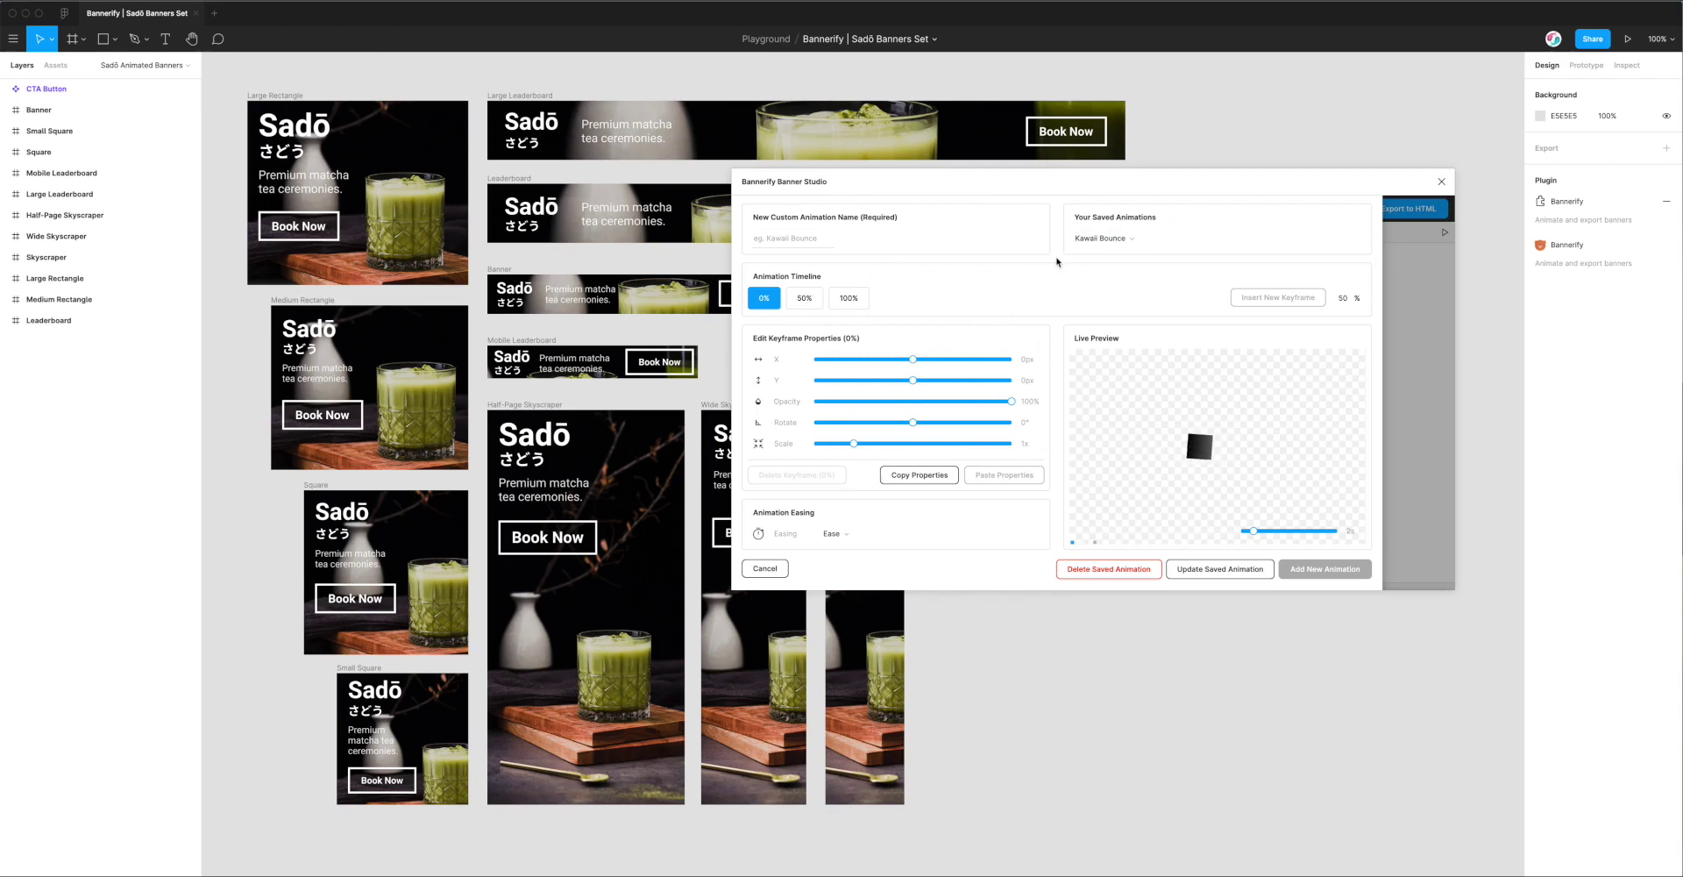
click(1394, 350)
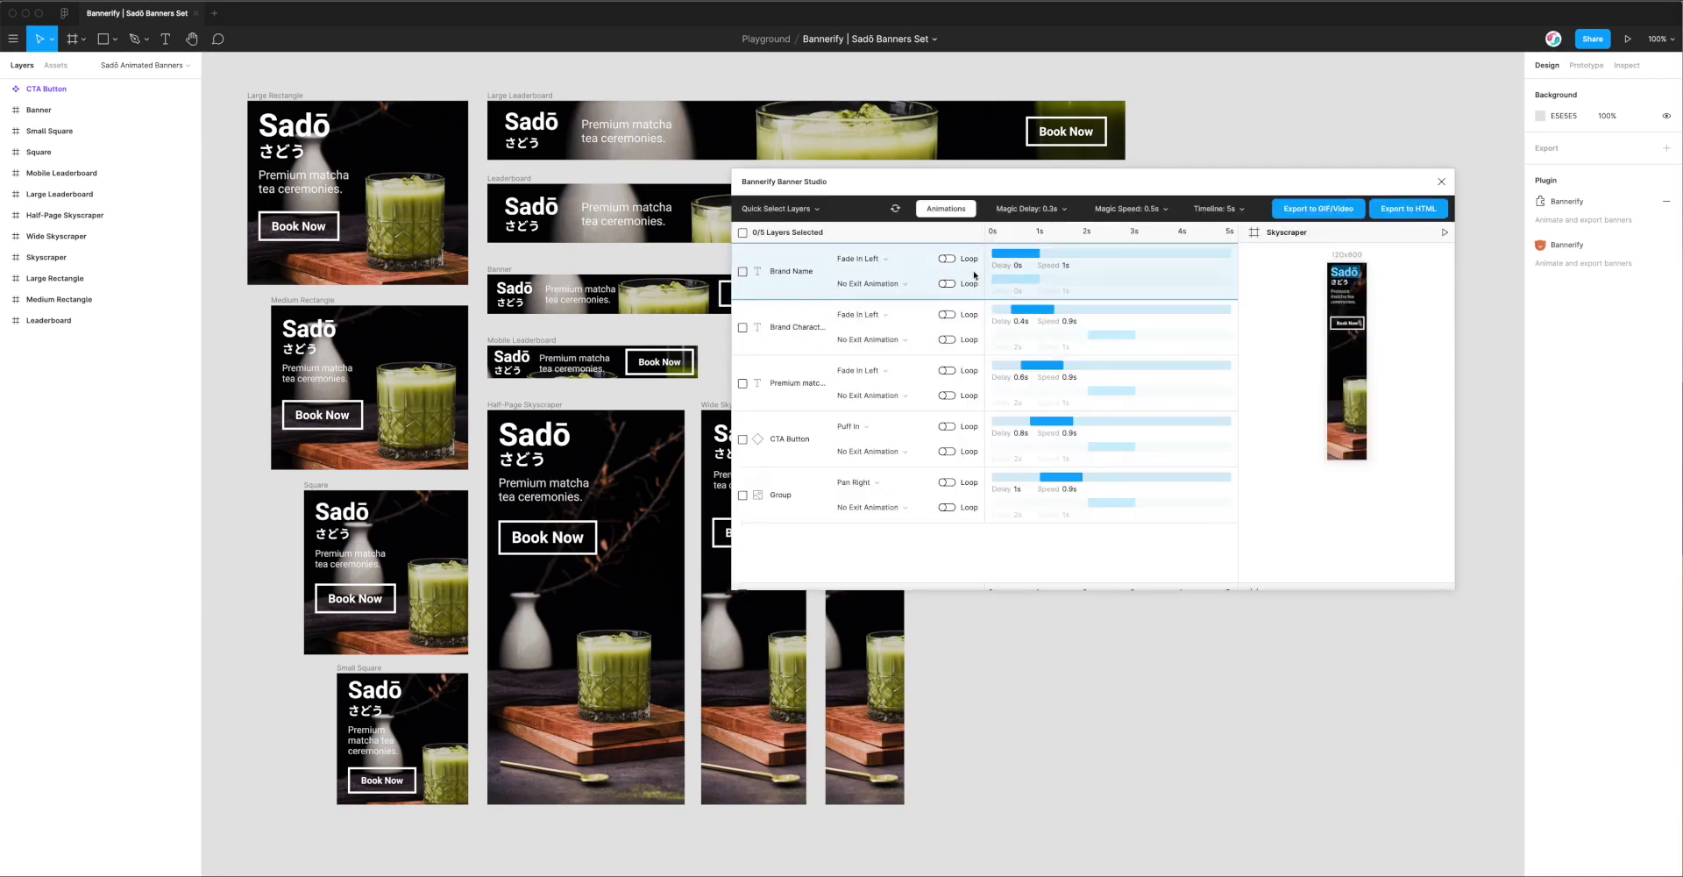
Open the custom animation editor at the 0% keyframe, and try 10% as the position for a new keyframe
click(952, 215)
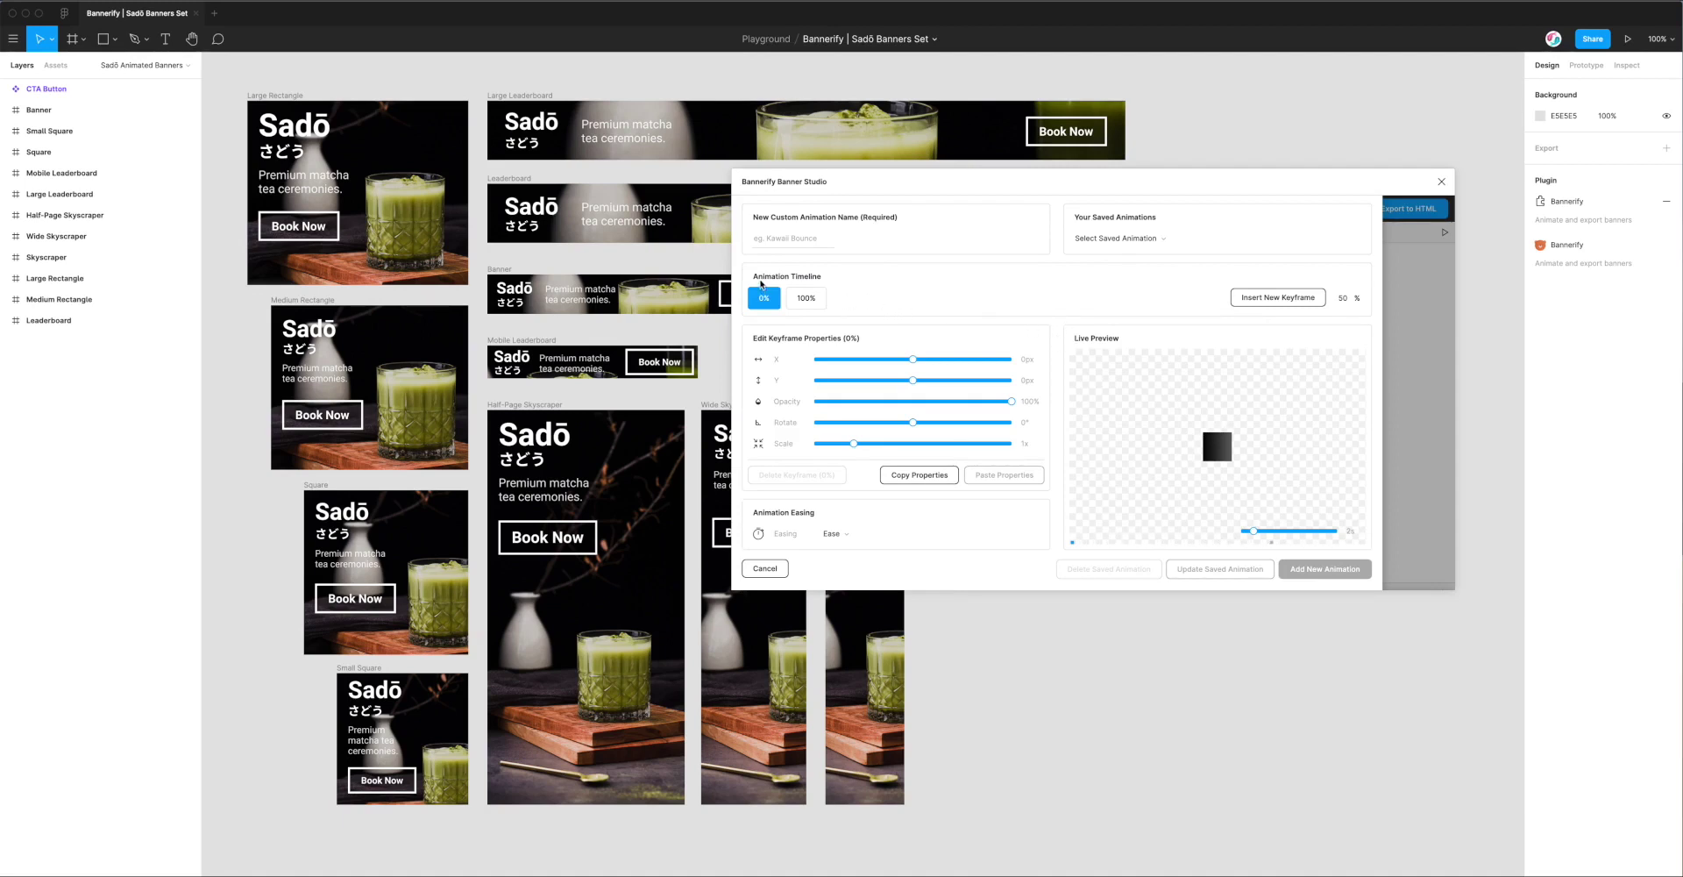
click(807, 303)
click(765, 299)
click(807, 299)
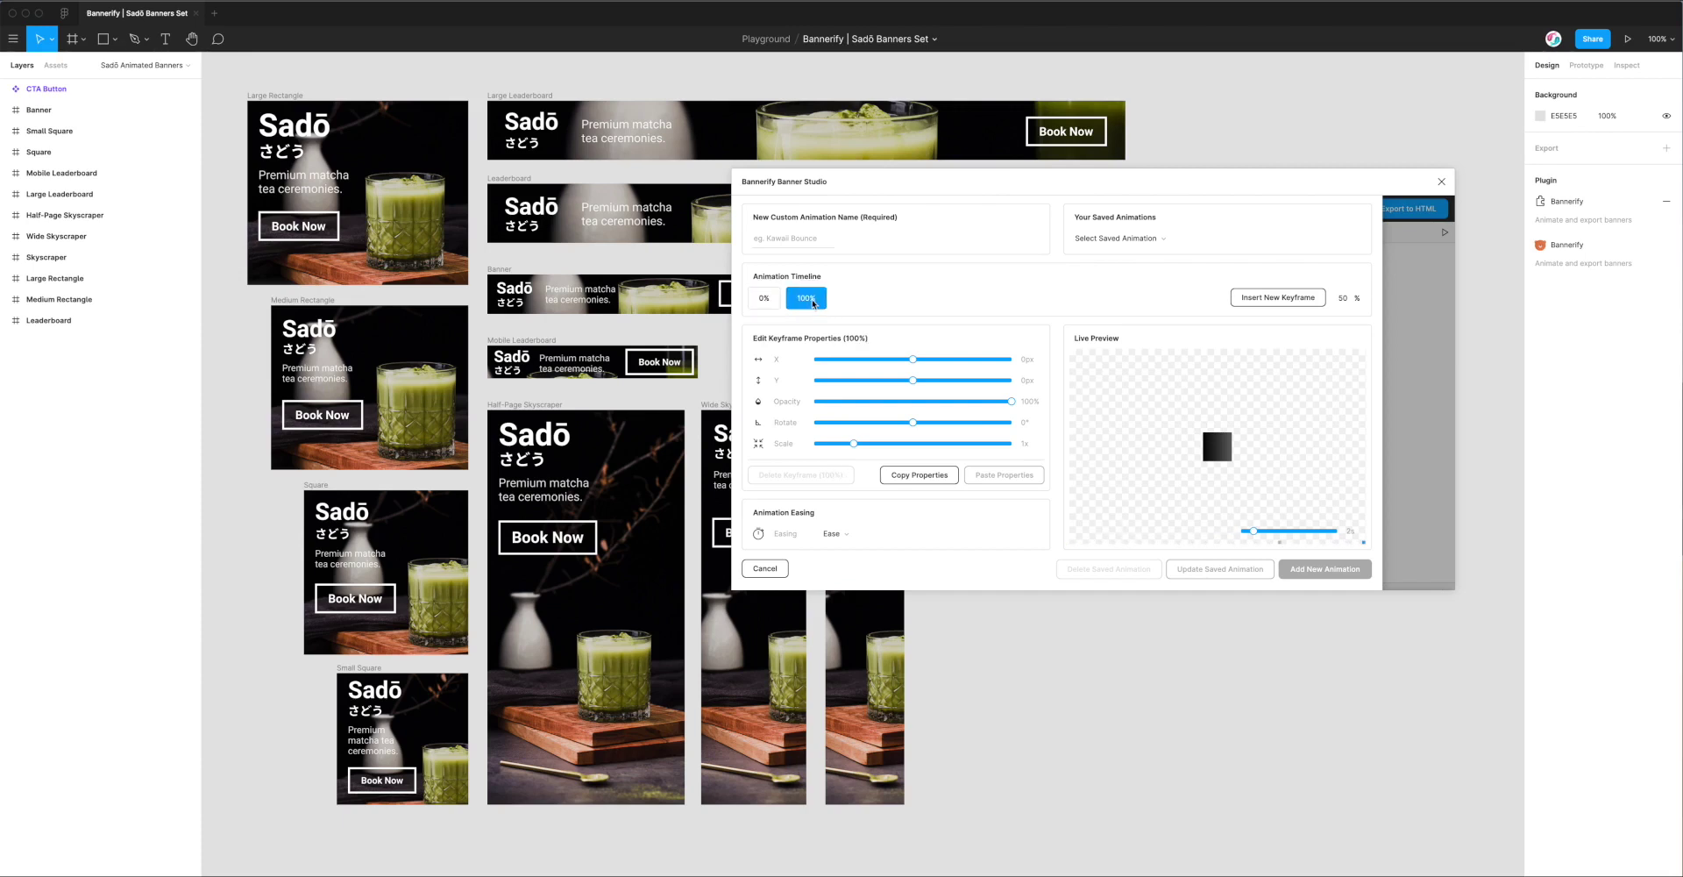
click(765, 299)
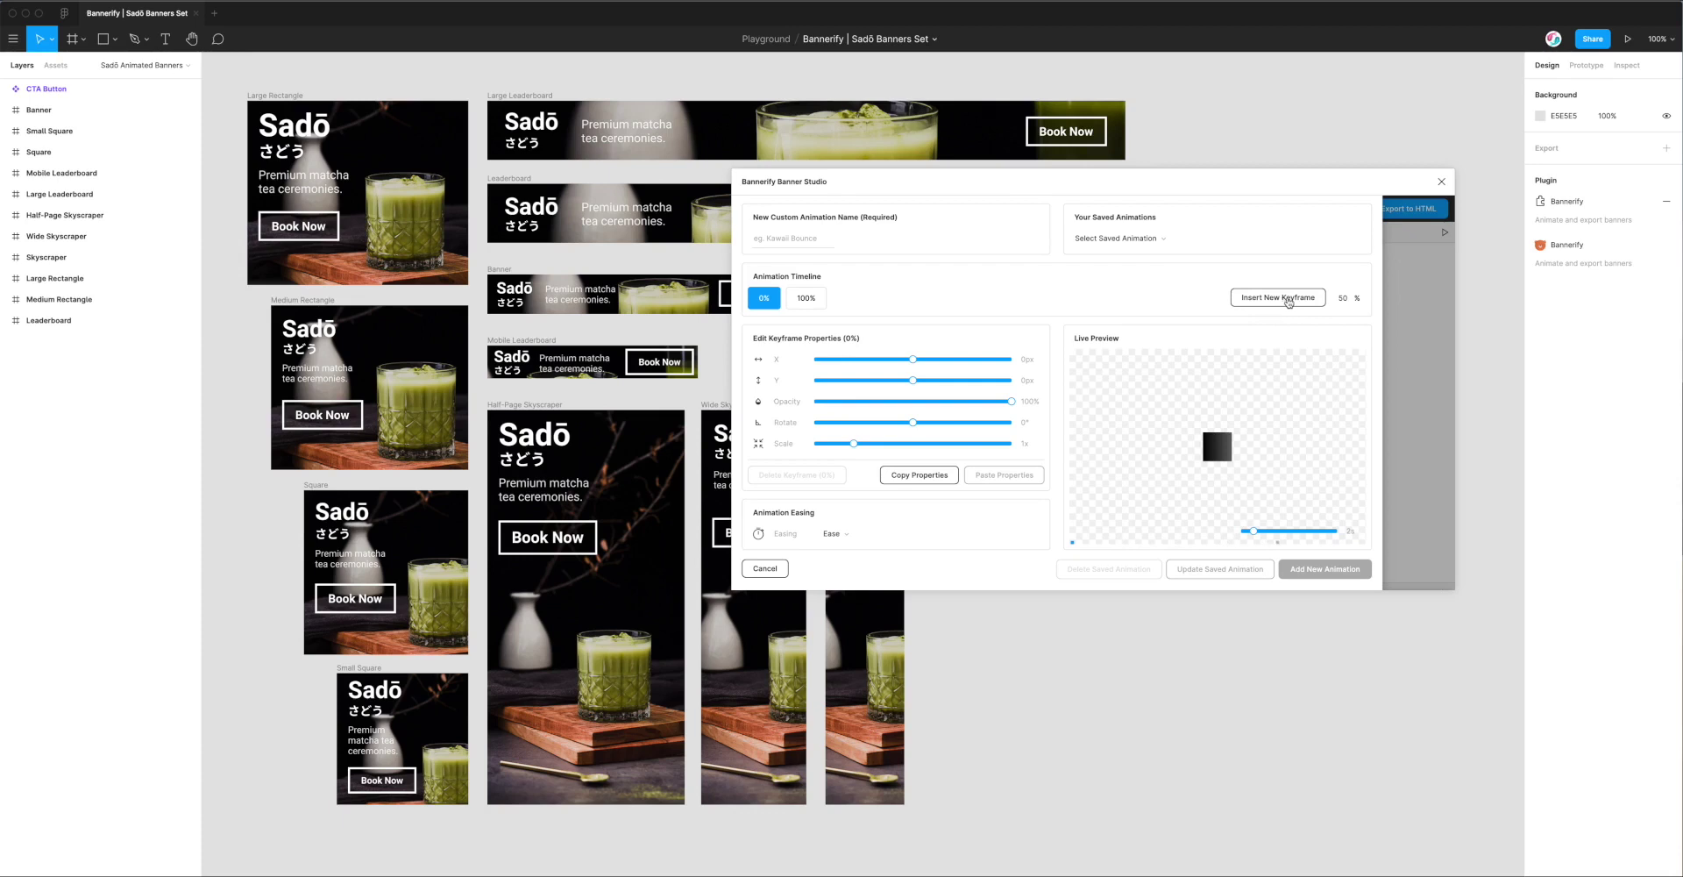
double_click(1343, 298)
text(10)
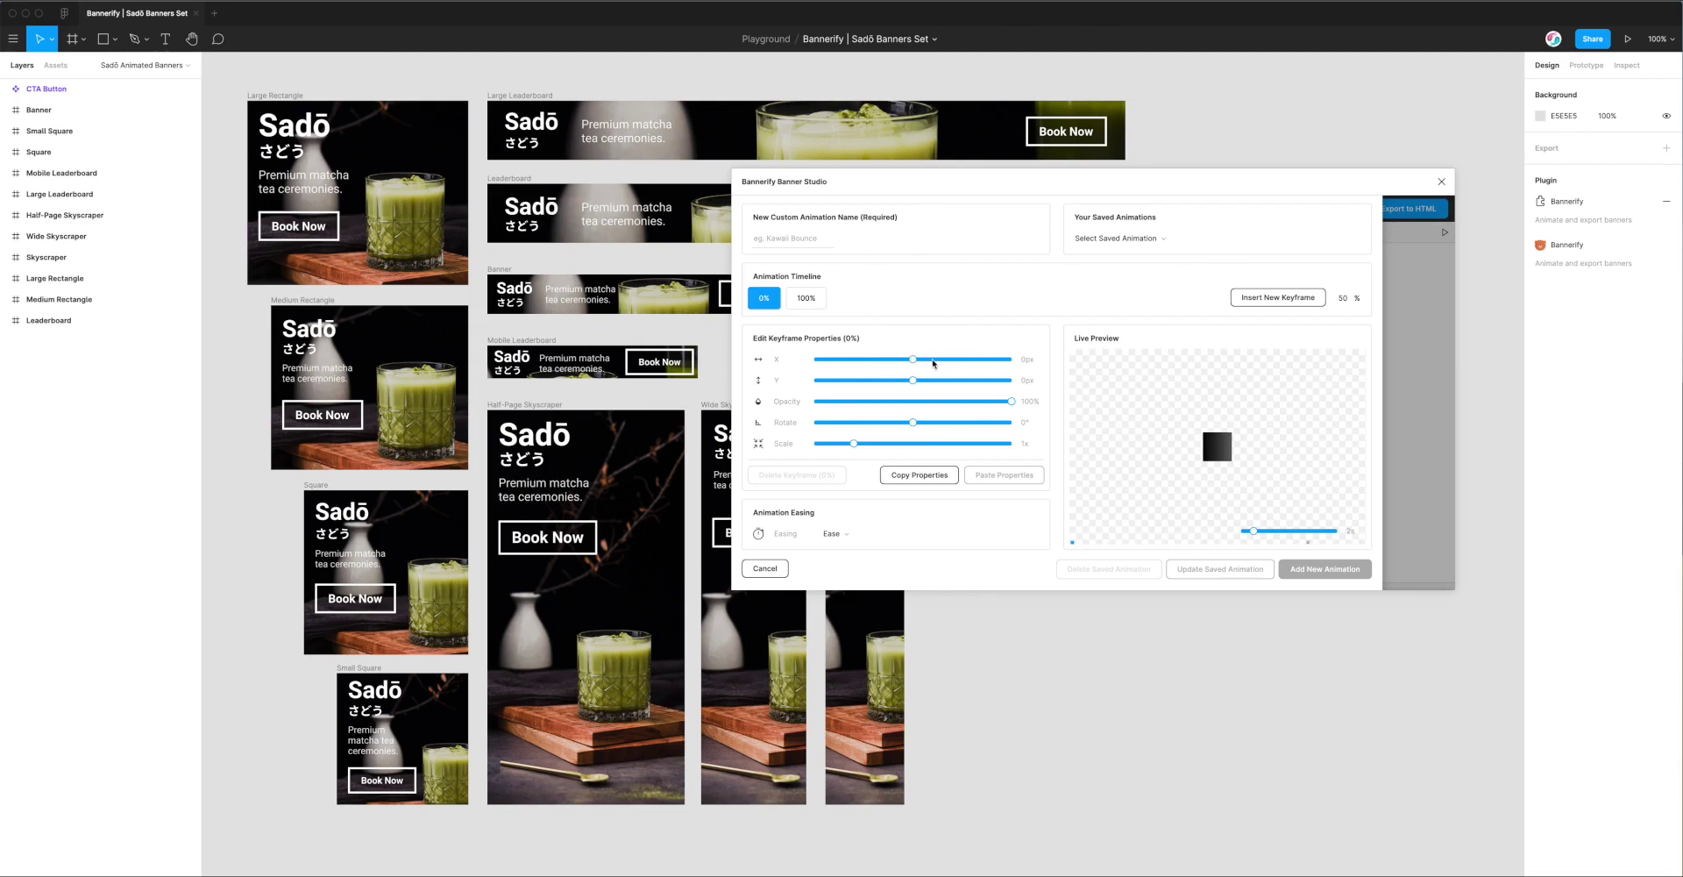
Try the 0% keyframe with X 180px, Y -120px, opacity 24%, a positive rotation and scale 0.2x
drag(912, 359, 949, 359)
drag(913, 380, 889, 380)
drag(1012, 401, 932, 423)
mouse_move(851, 443)
mouse_down()
mouse_move(870, 443)
mouse_move(821, 443)
mouse_up()
Try Linear and Ease In Out as the animation easing, and set it back to Ease
click(845, 535)
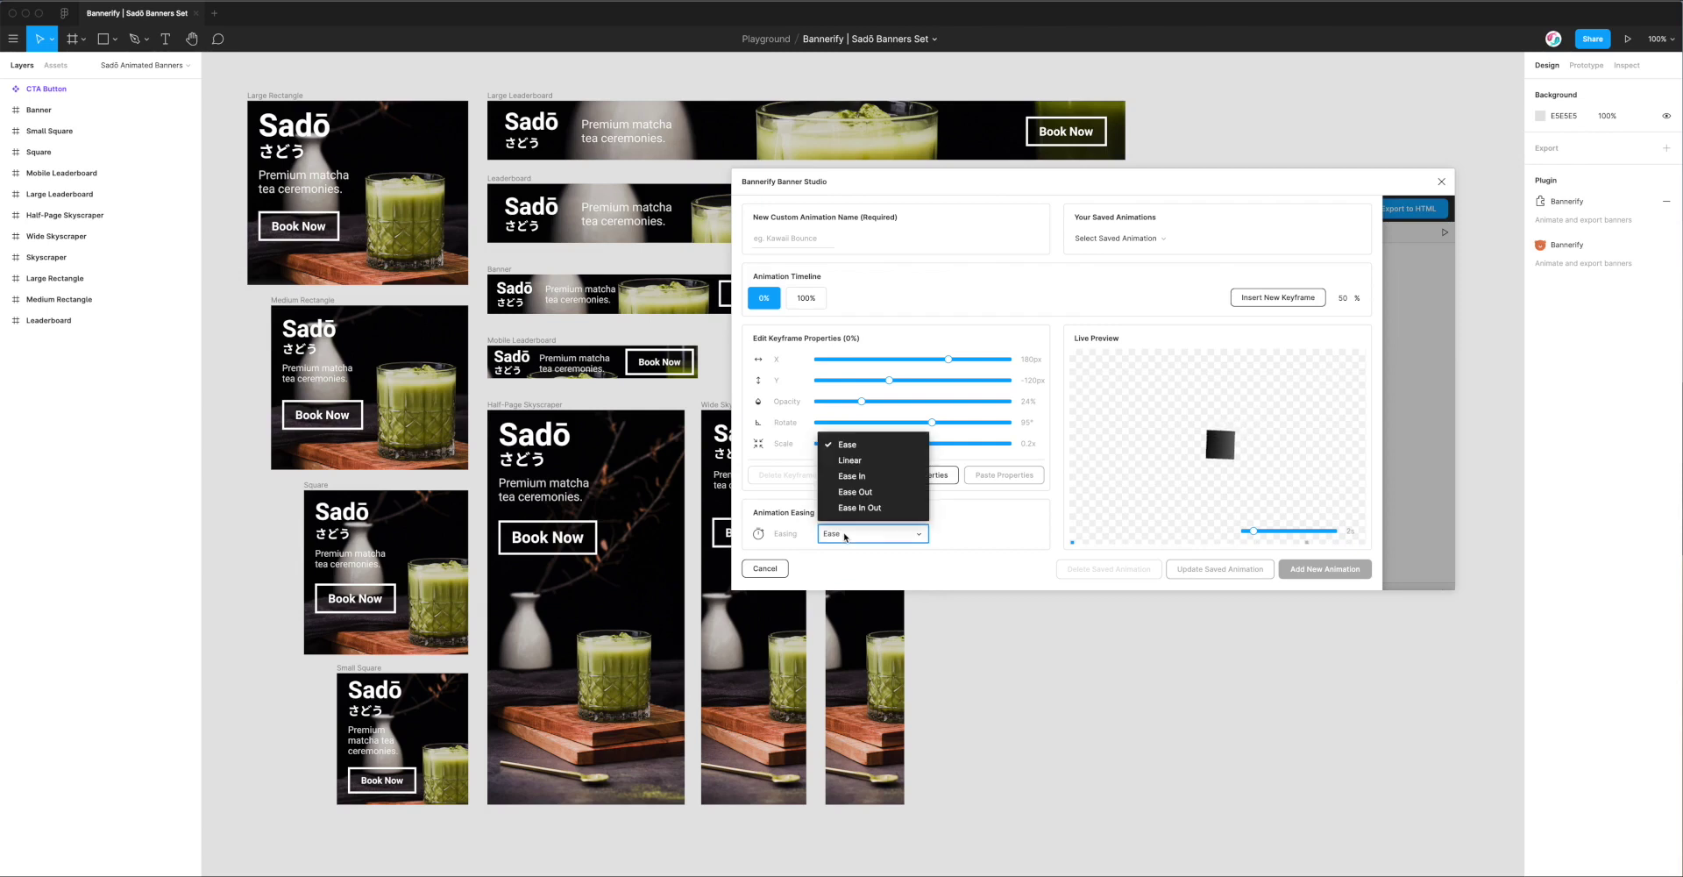
click(850, 461)
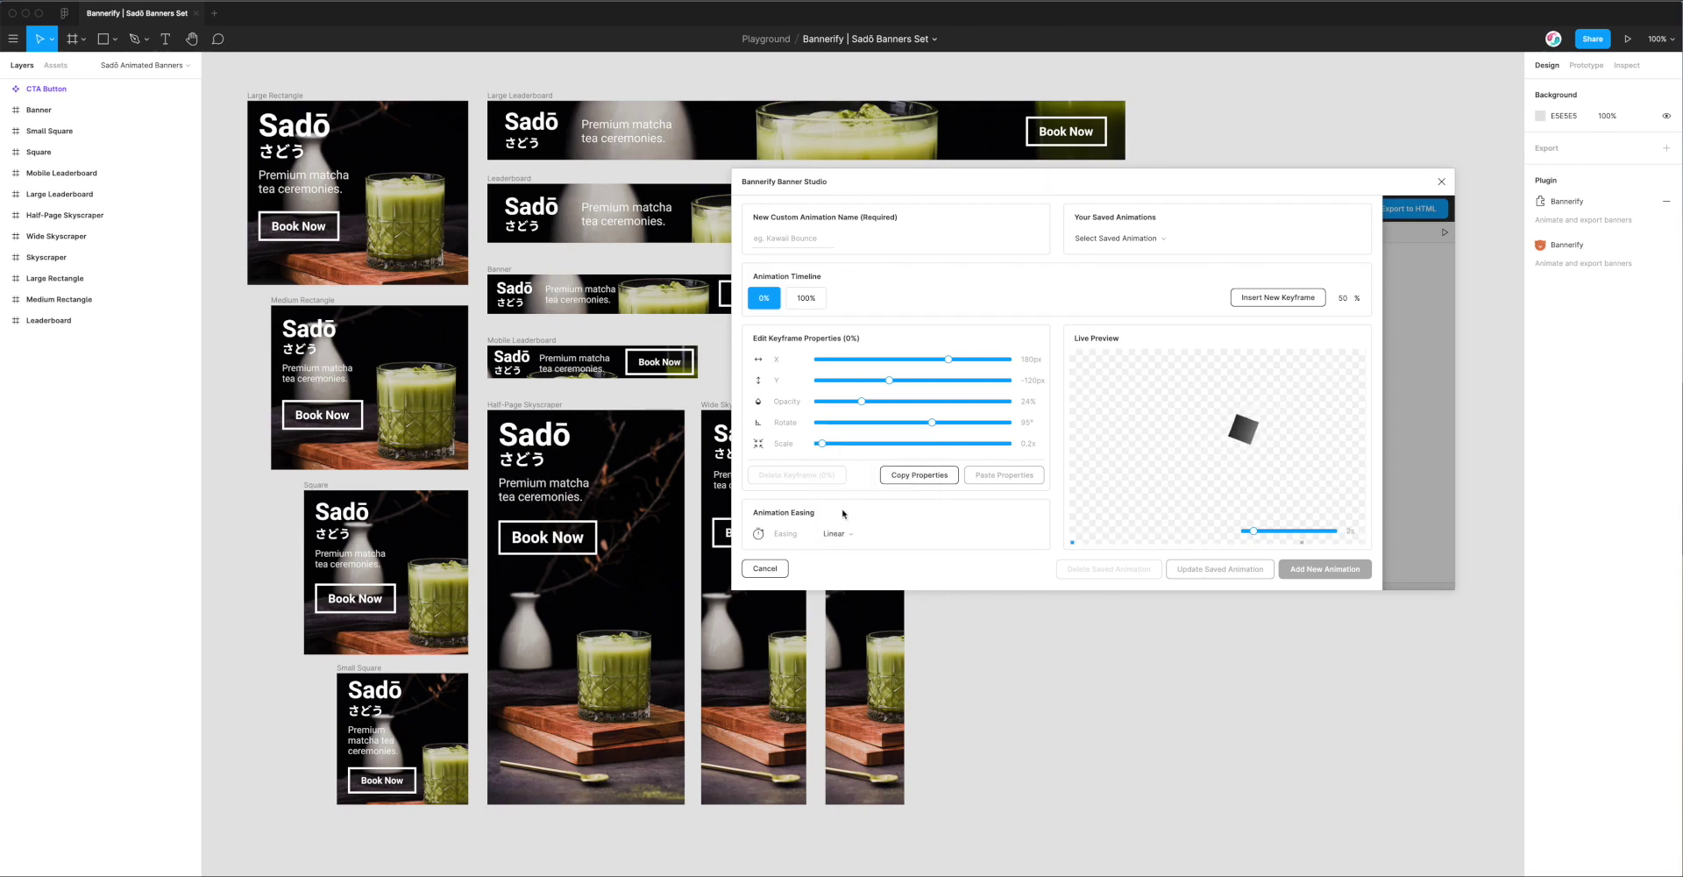
click(857, 533)
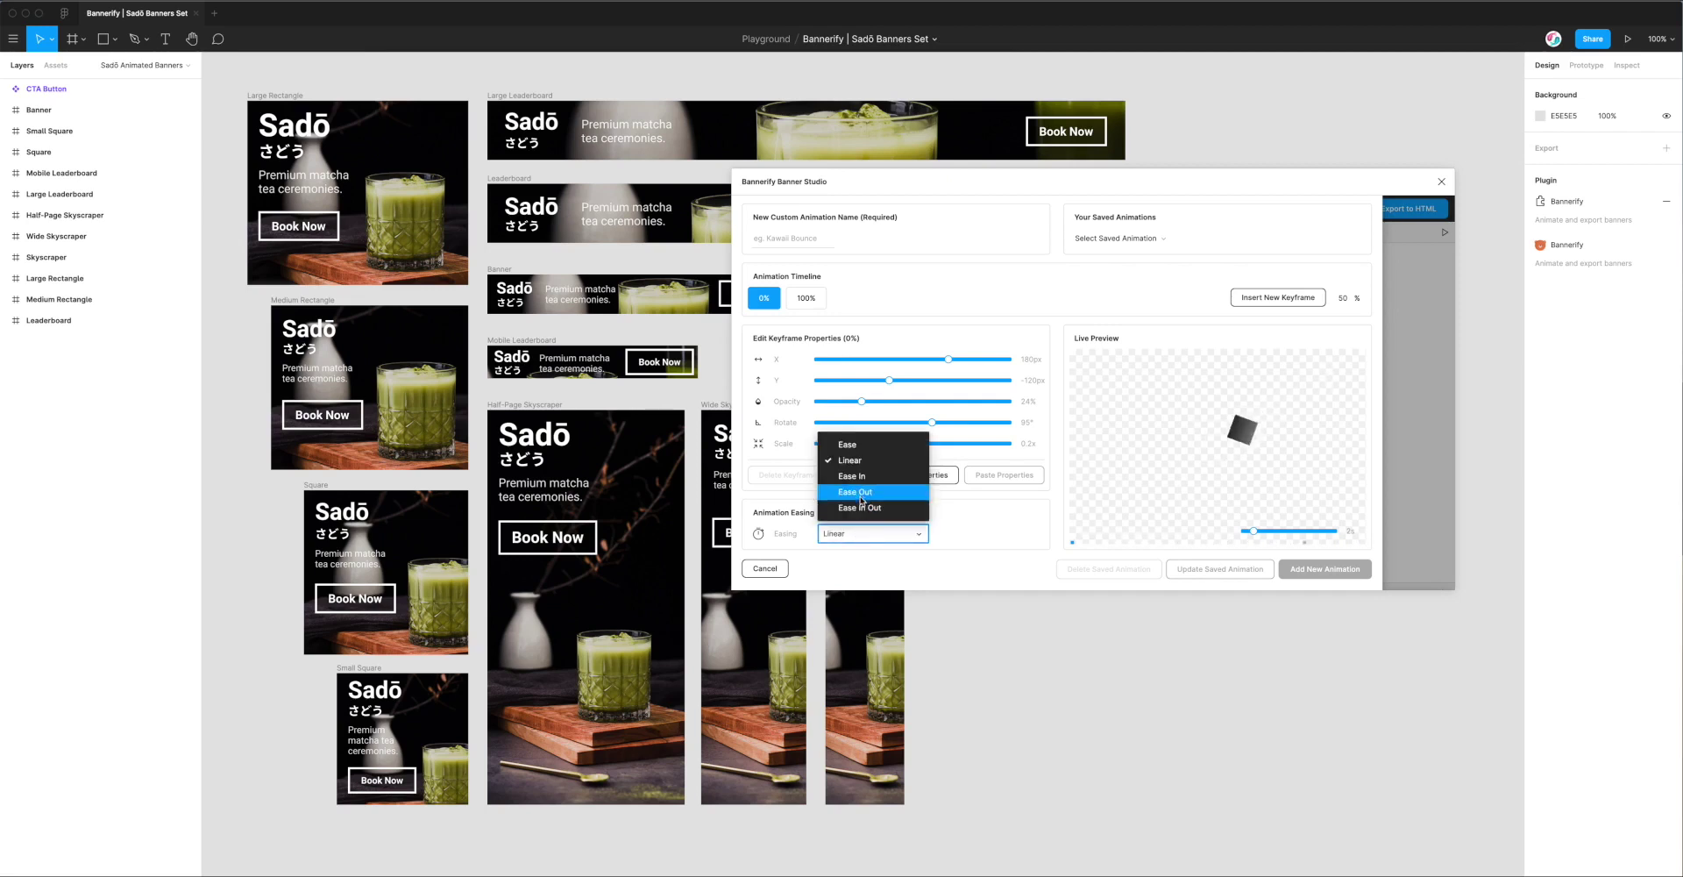
click(857, 509)
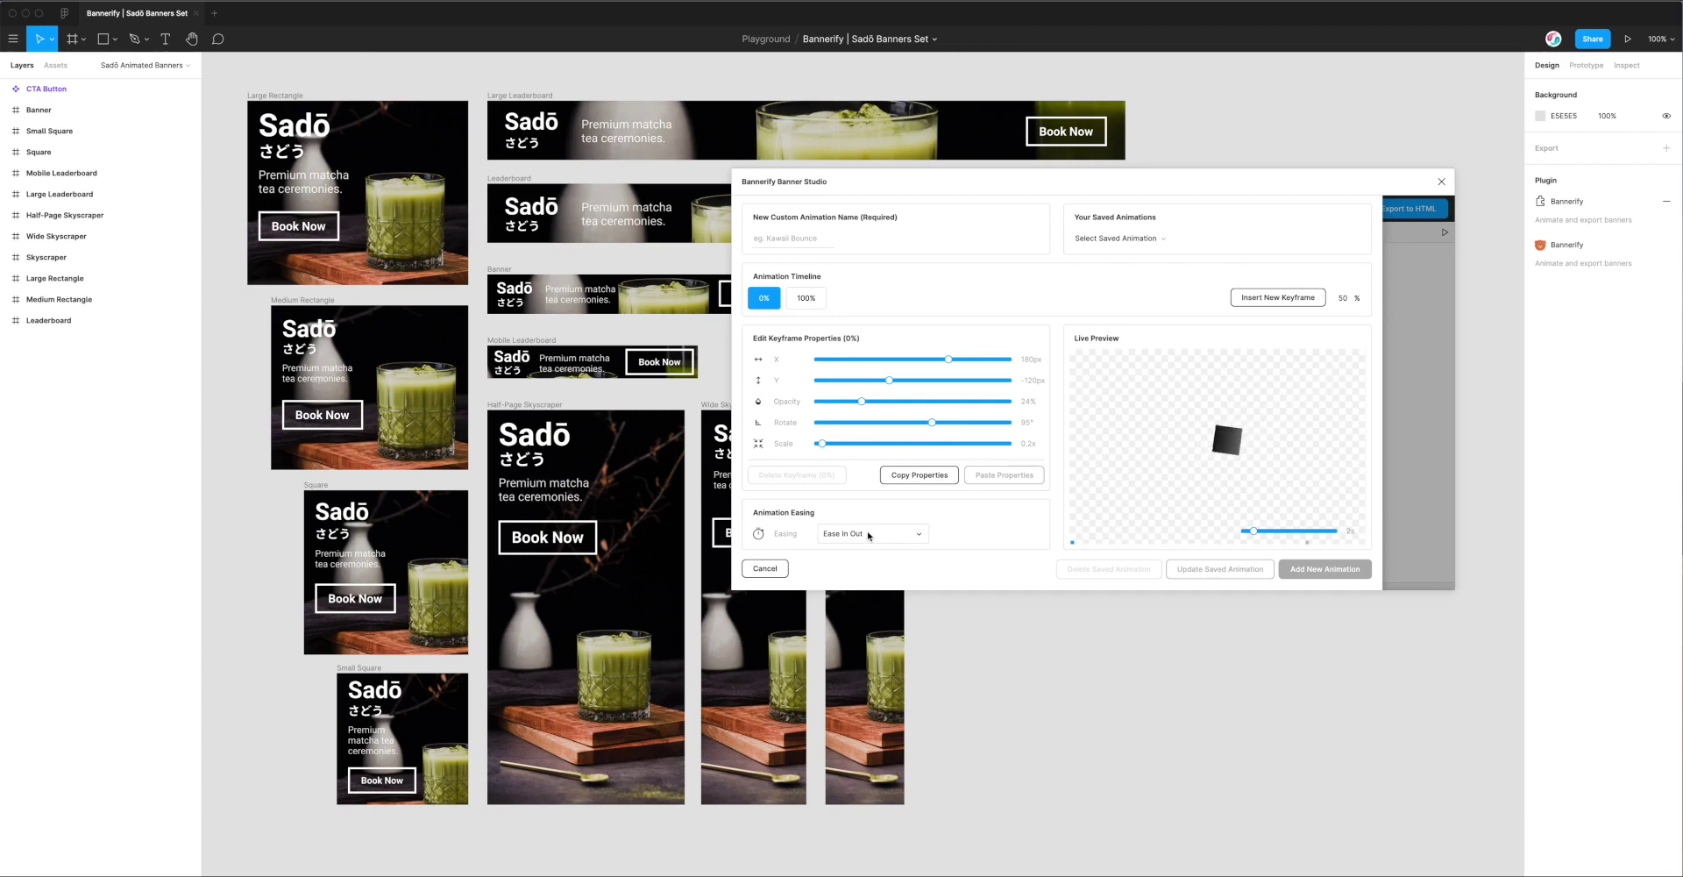
click(870, 534)
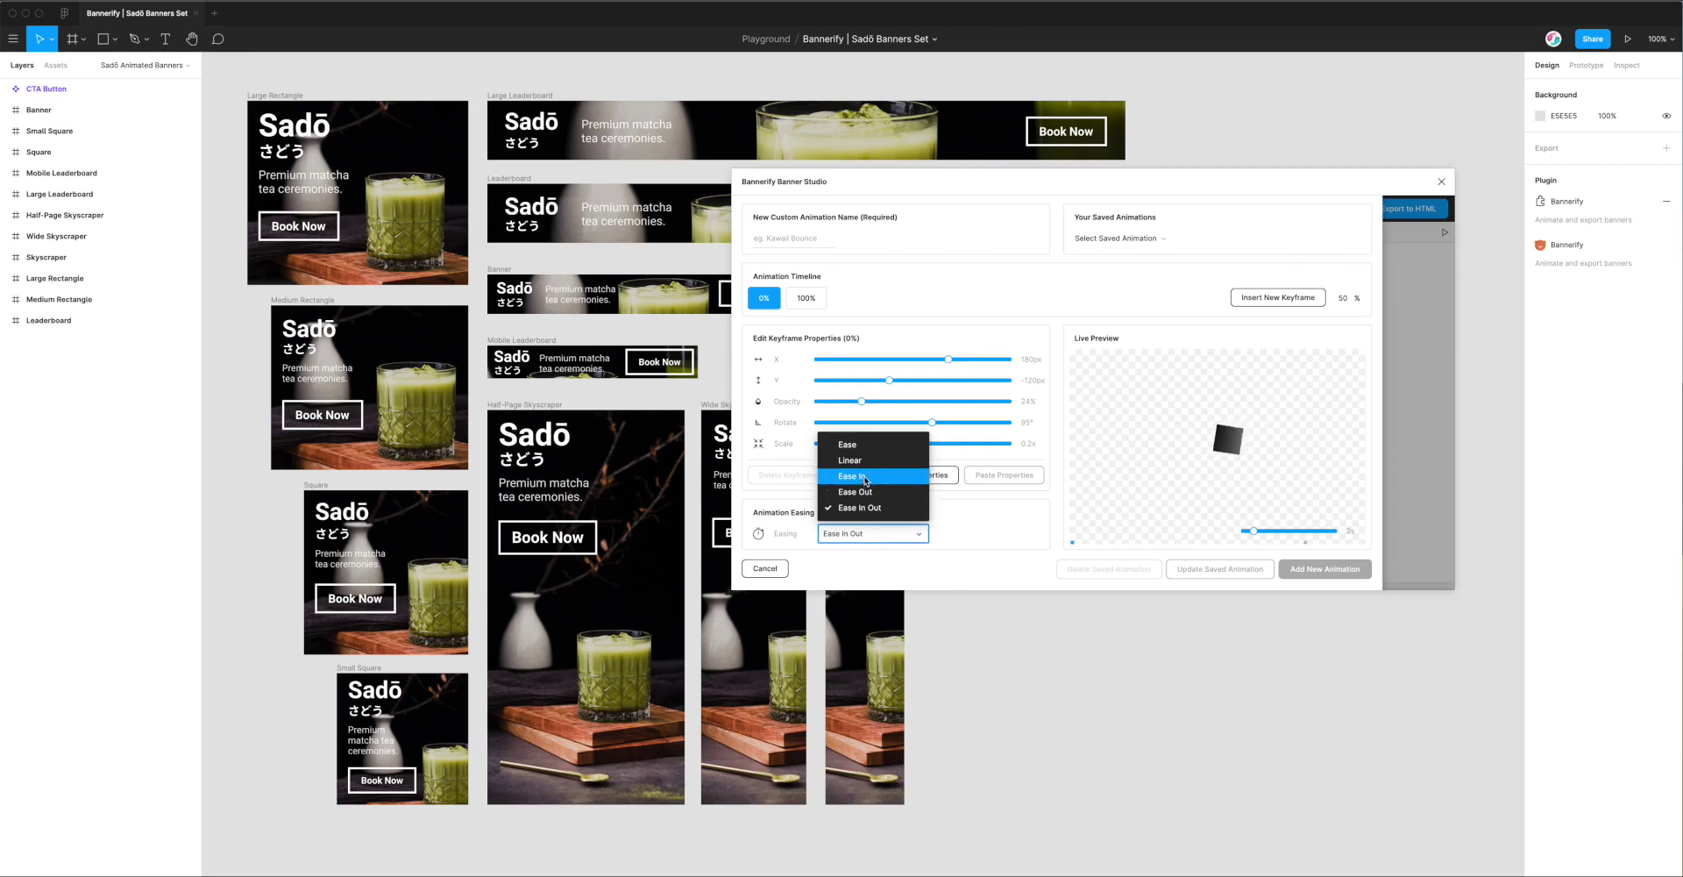
click(857, 448)
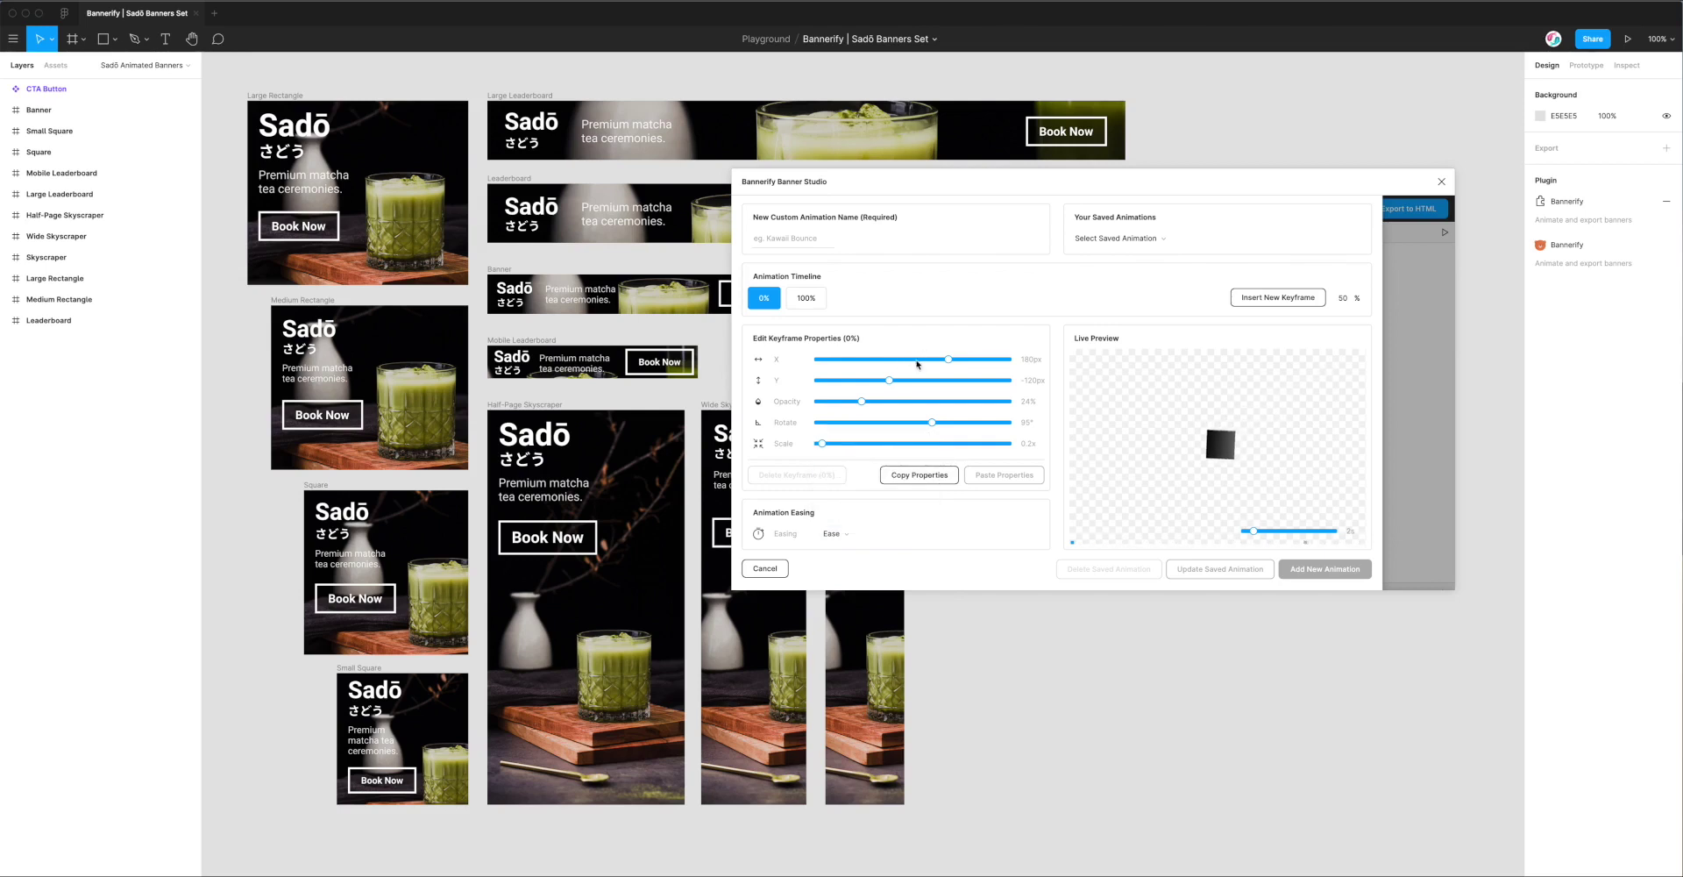
Set the 0% keyframe to X 100px, Y 0px, opacity 0%, rotation 200° and scale 0.5x, and compare it with the 100% keyframe
drag(947, 358, 853, 442)
drag(912, 359, 932, 358)
drag(1011, 400, 806, 406)
drag(914, 422, 952, 422)
drag(853, 442, 835, 443)
click(804, 299)
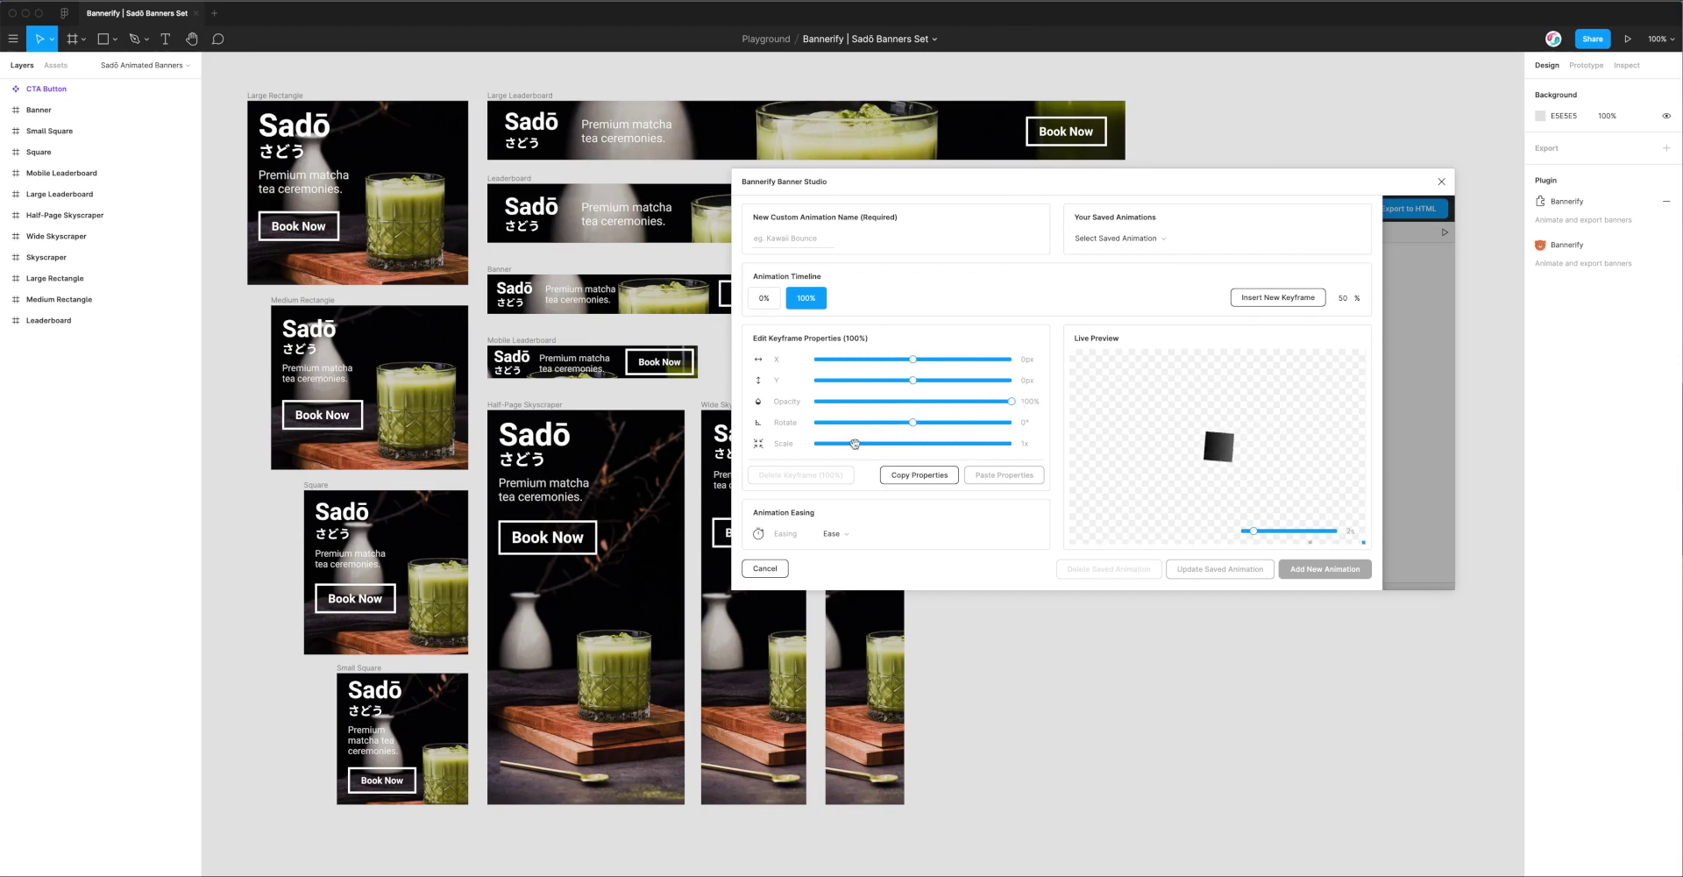
click(765, 300)
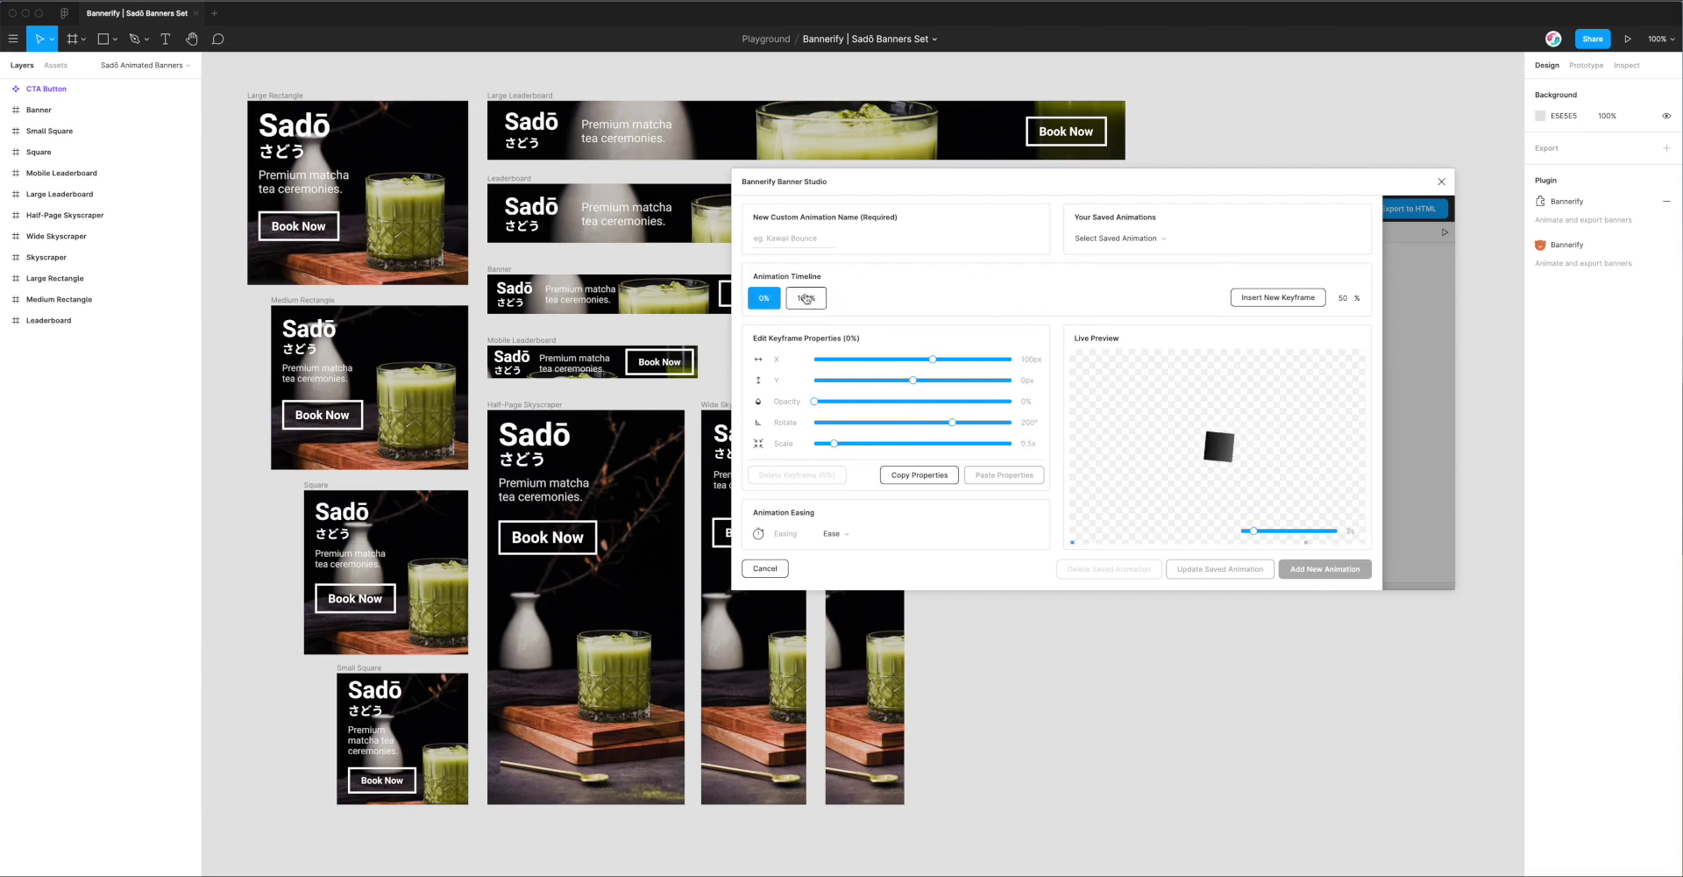
Insert a new keyframe at 60% on the animation timeline
click(1341, 298)
key(BackSpace)
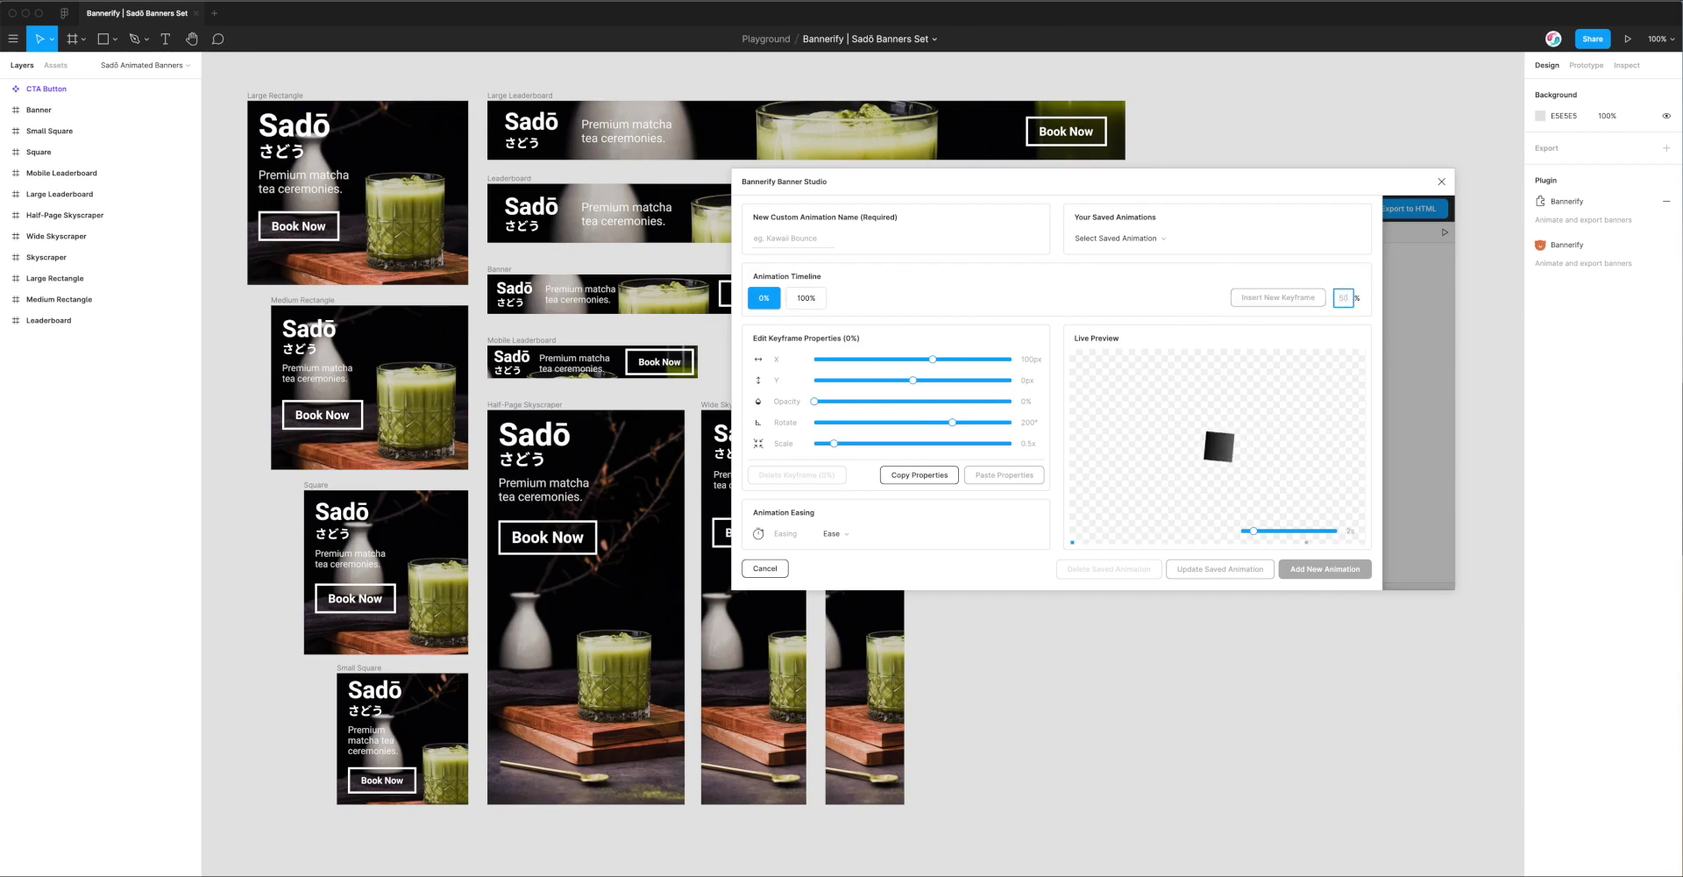
text(60)
click(1264, 299)
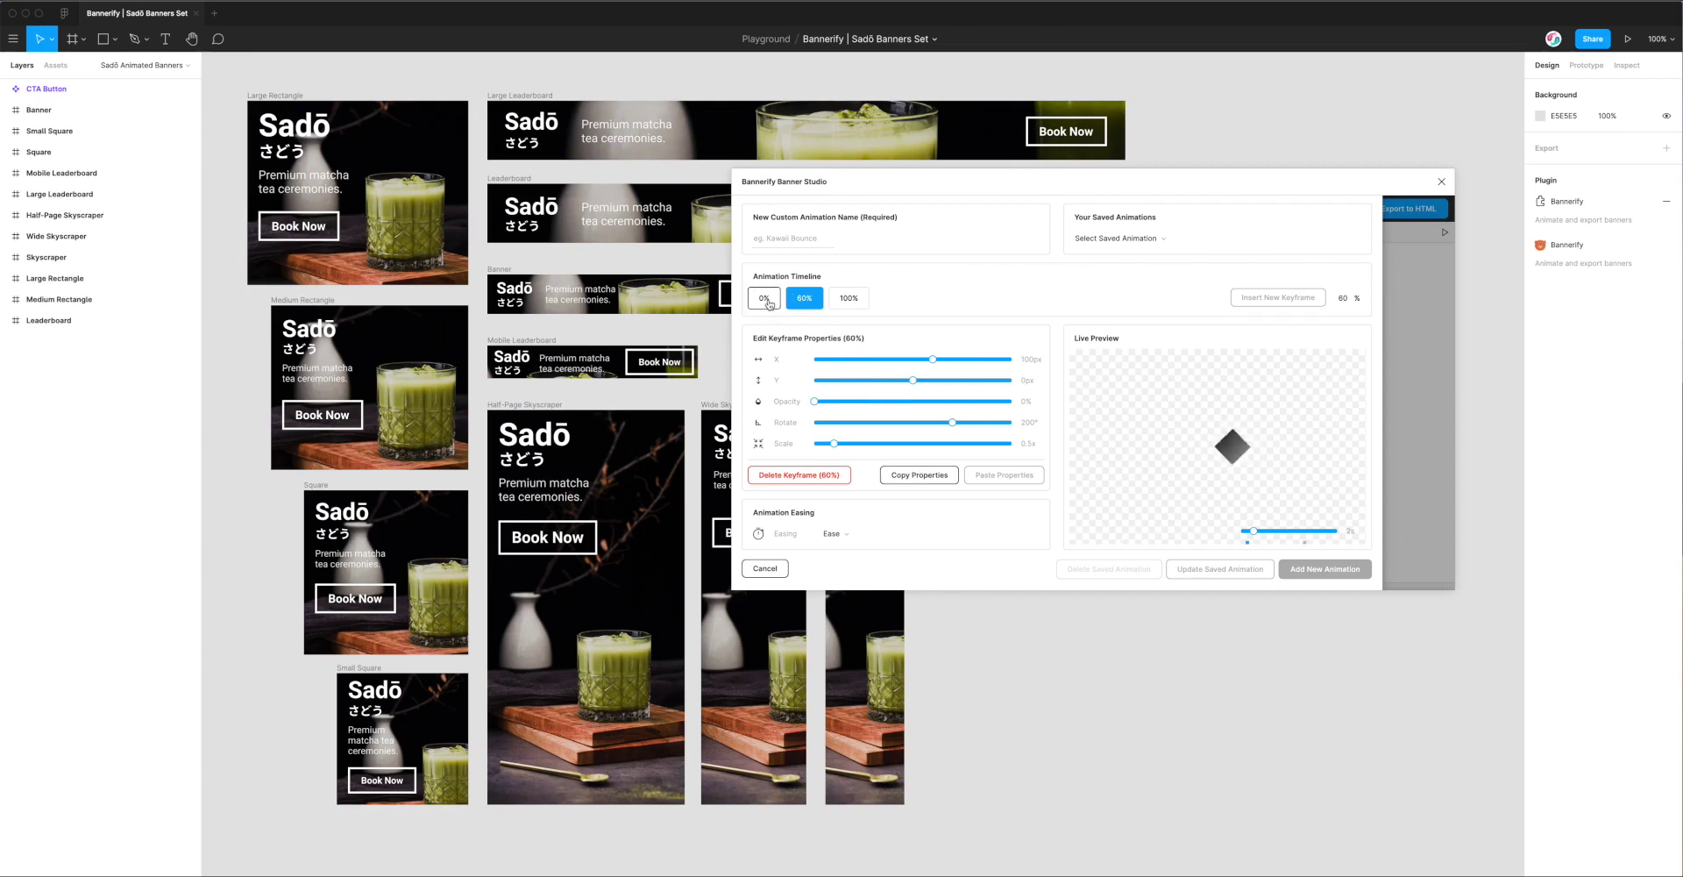
Copy the 100% keyframe's properties and paste them onto the 60% keyframe
click(849, 302)
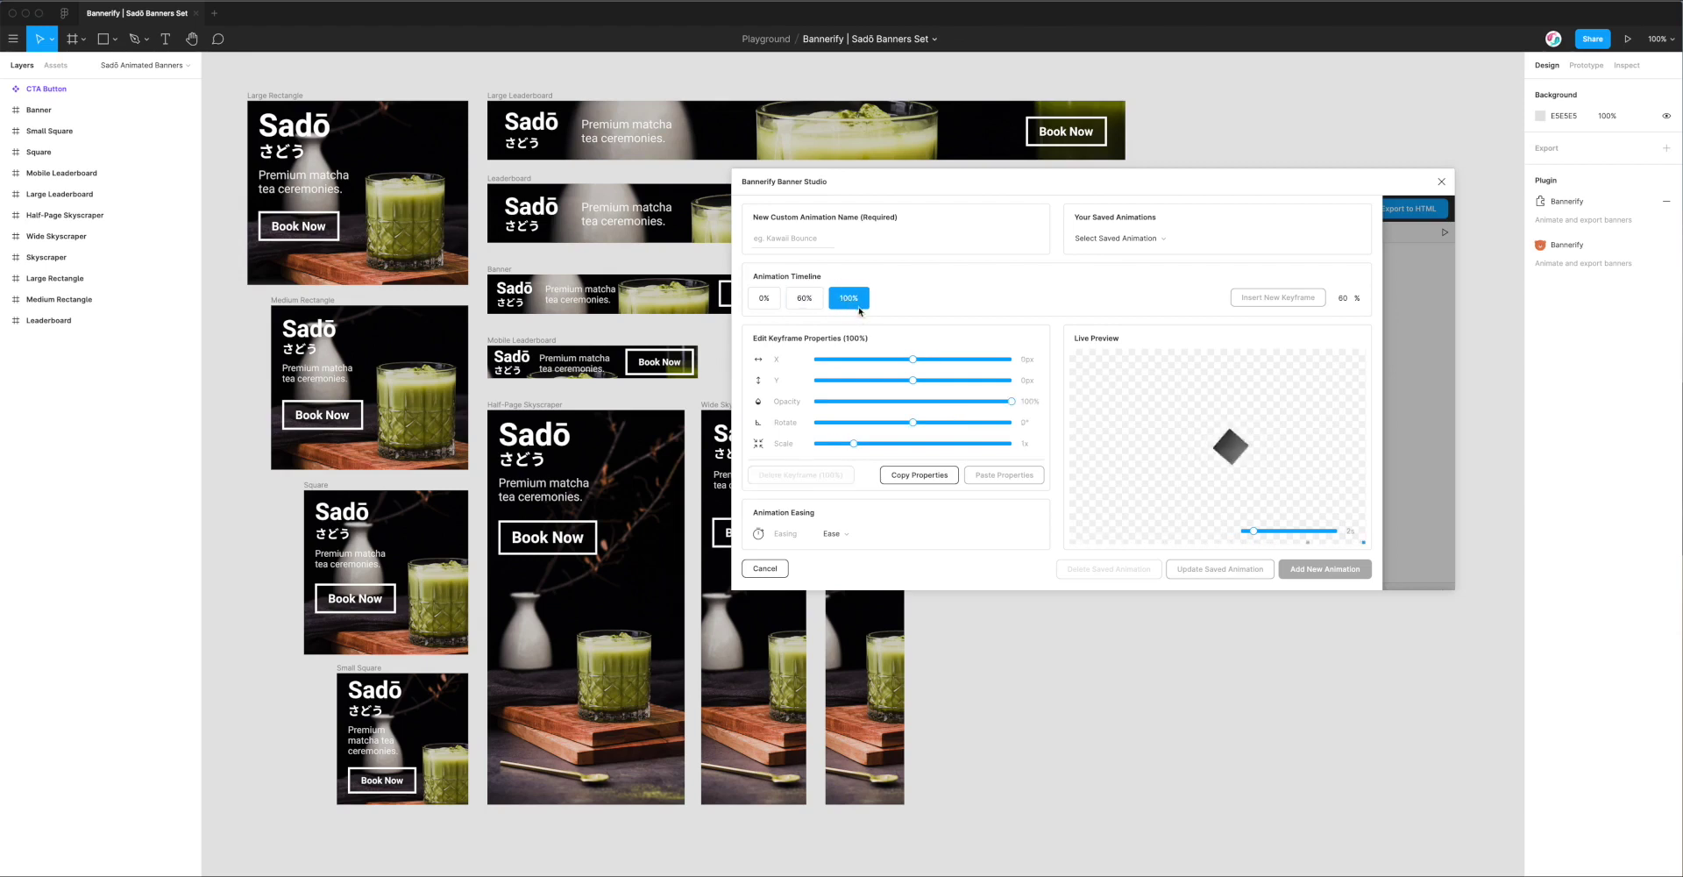
click(927, 480)
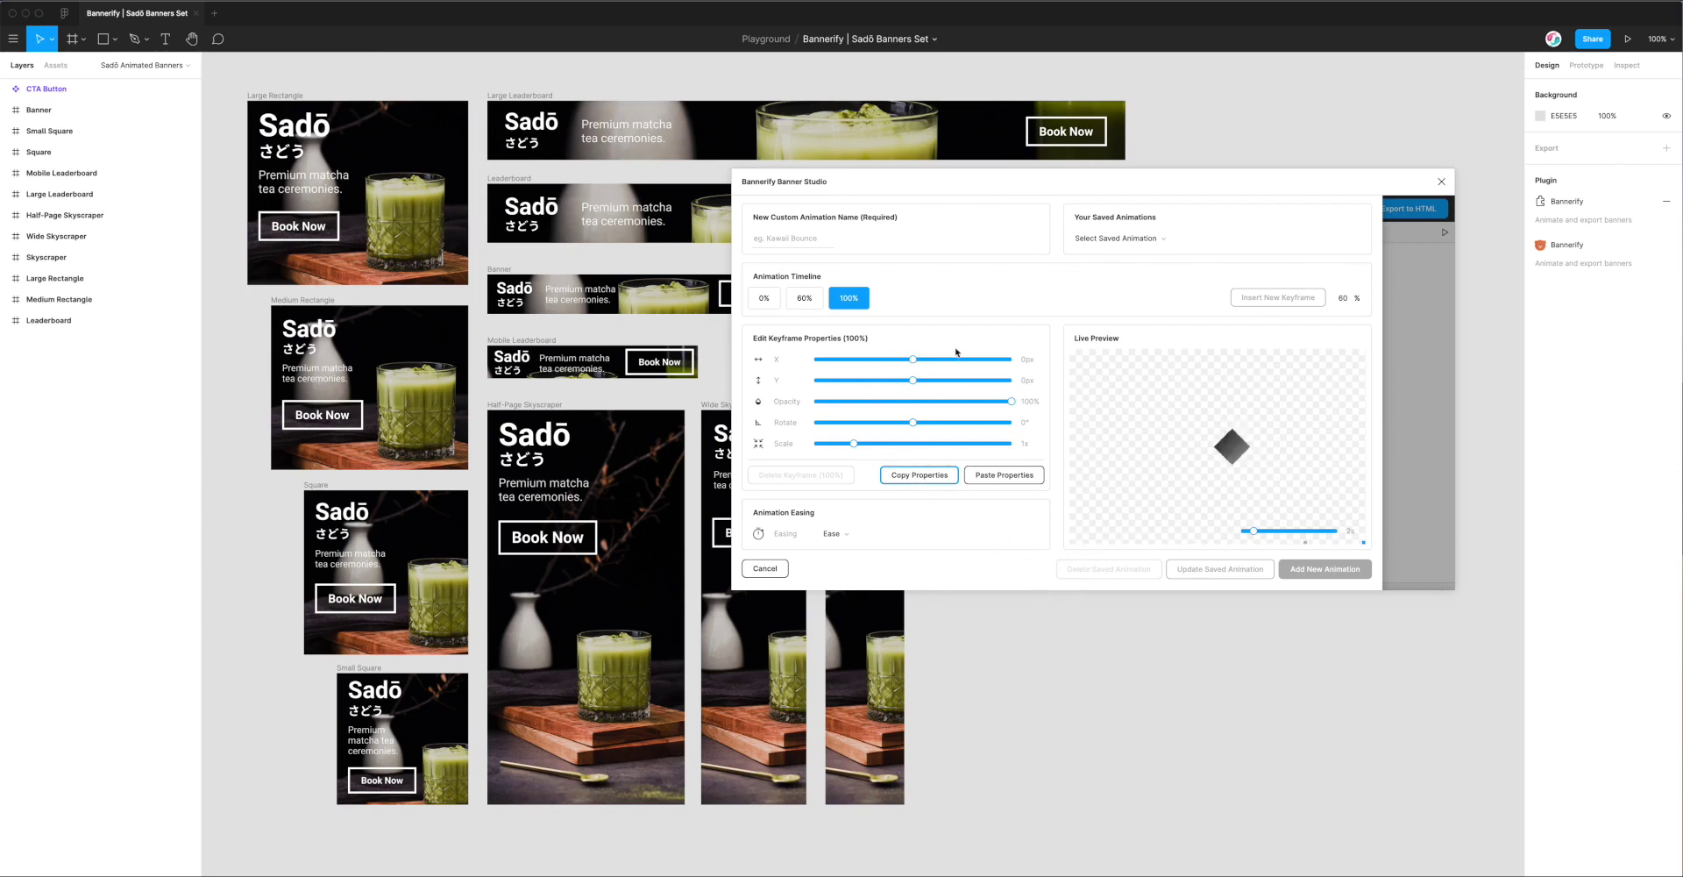
click(808, 306)
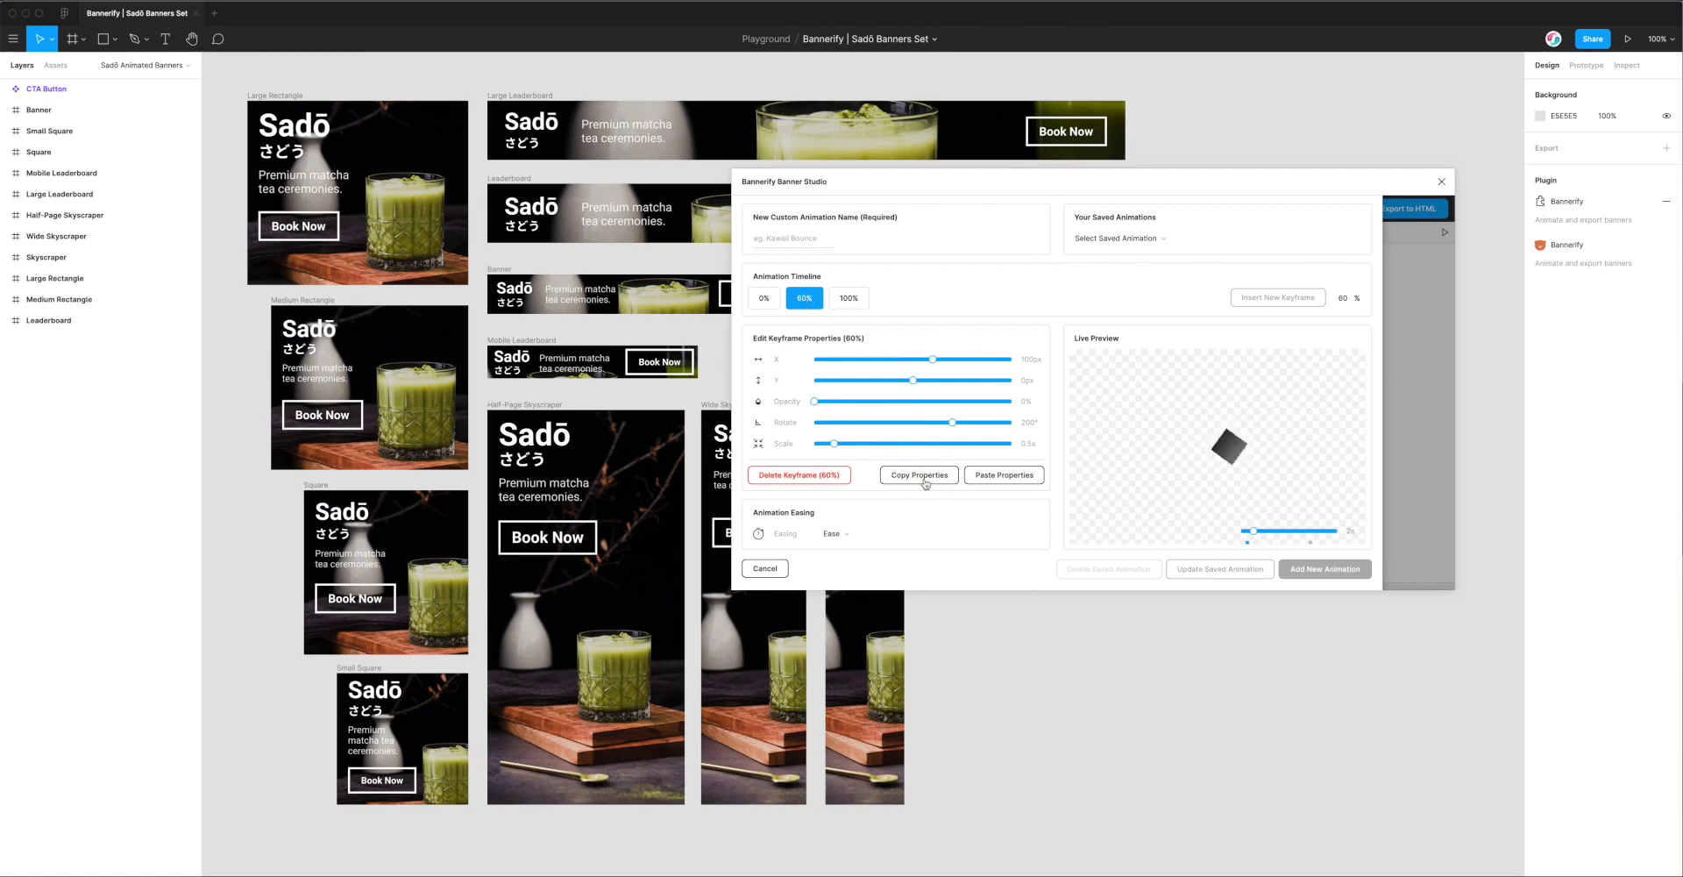
click(1000, 476)
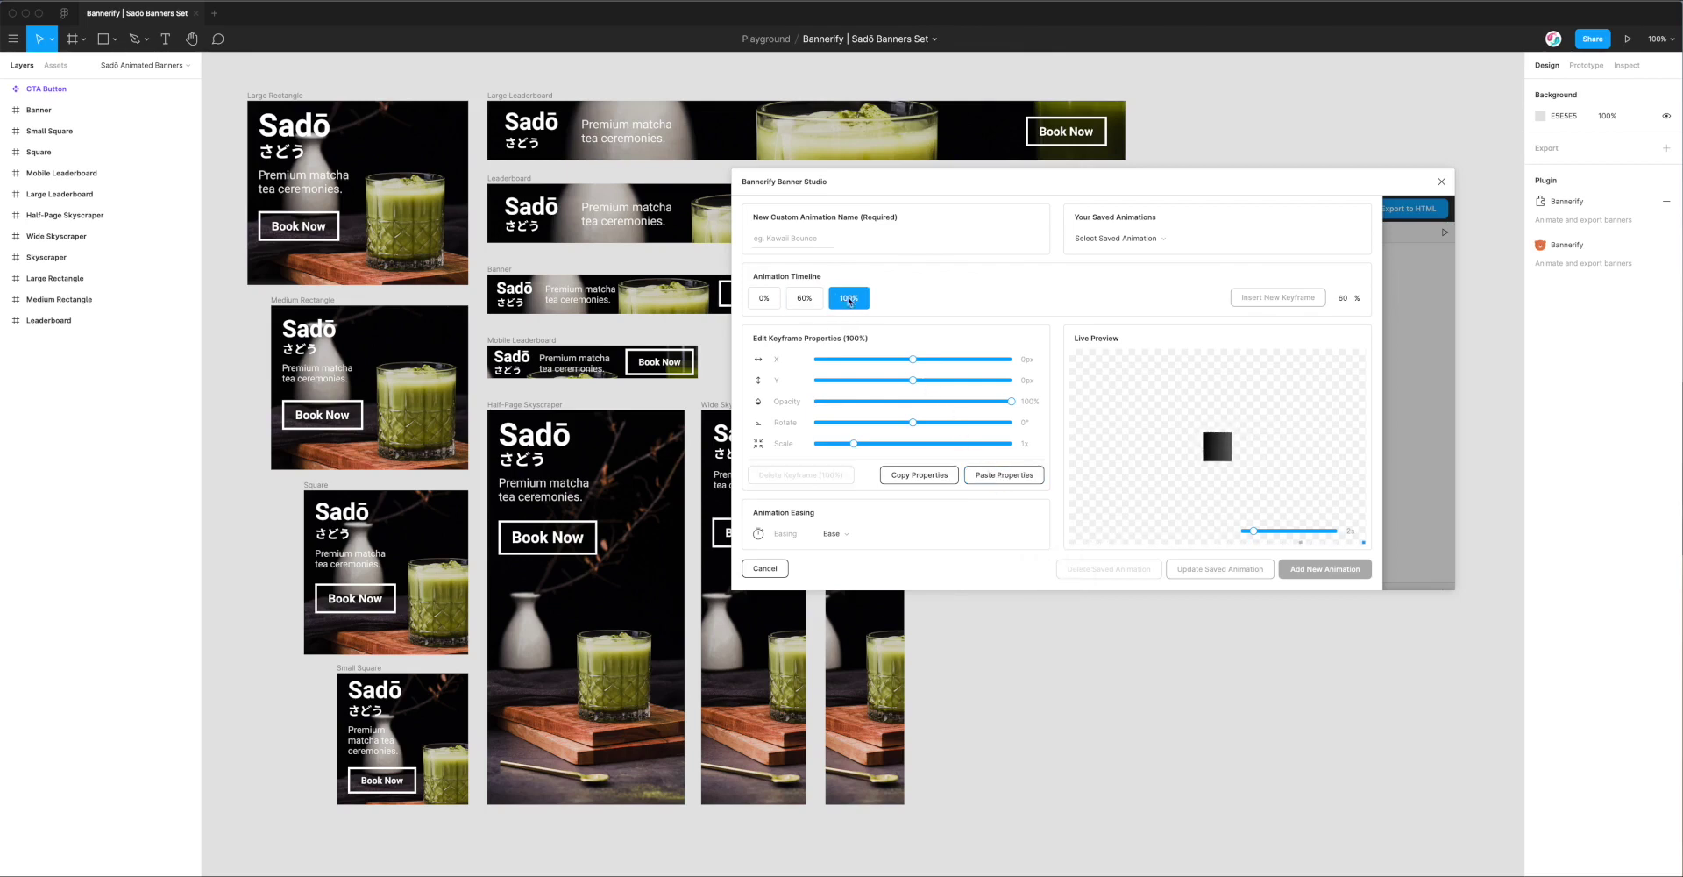
Set the 60% keyframe's Y position to 120px
click(805, 301)
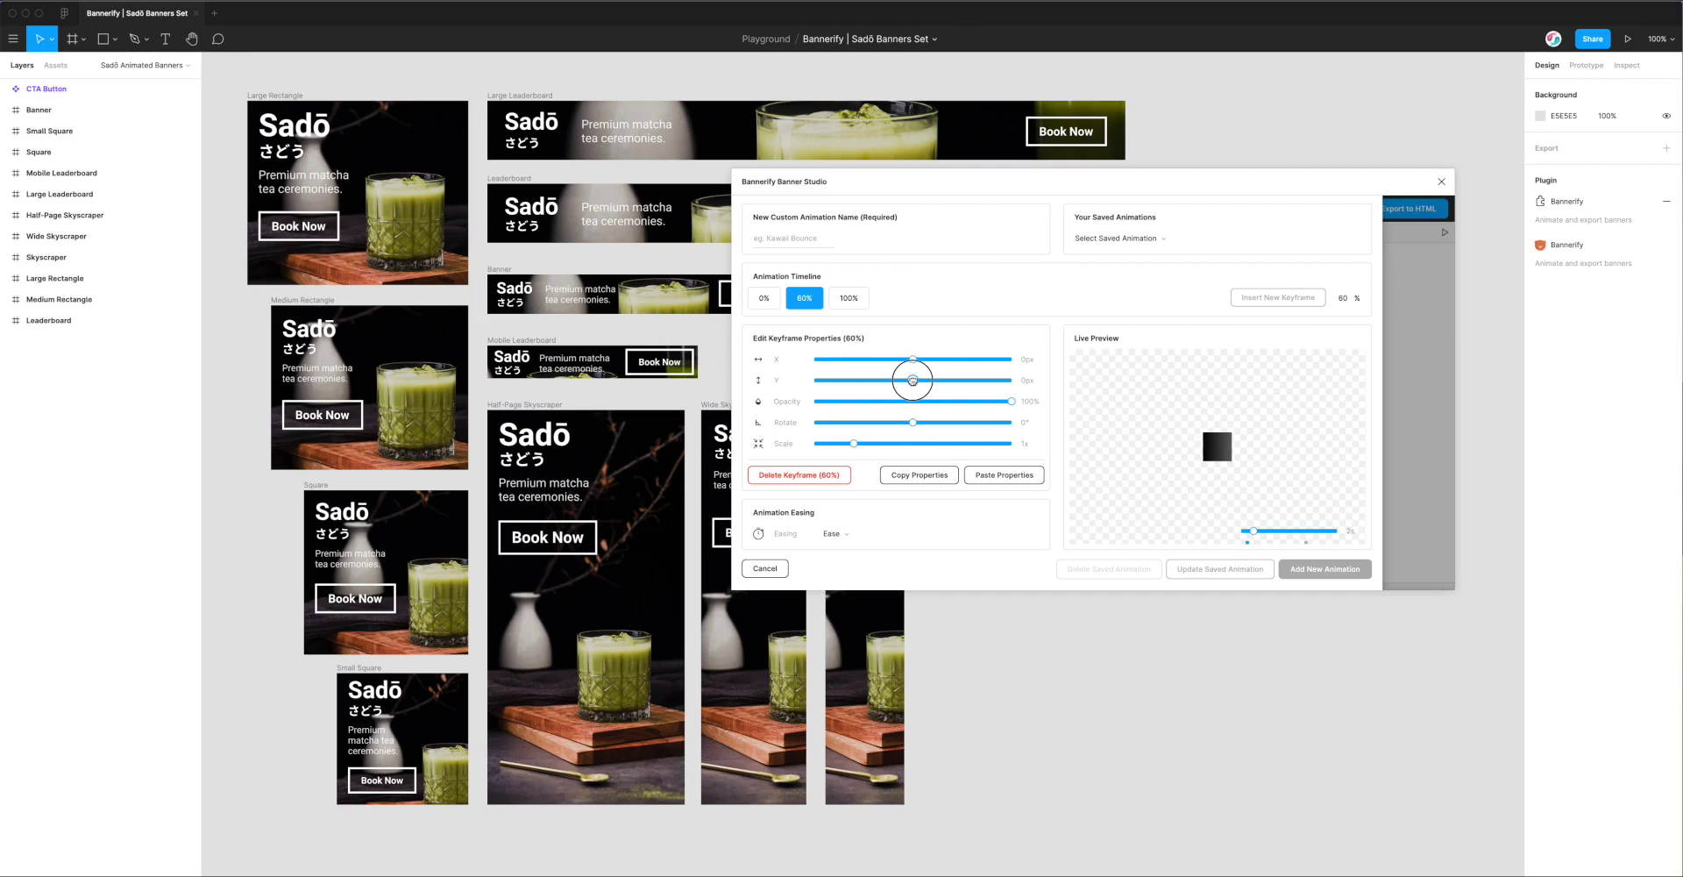
drag(914, 380, 948, 380)
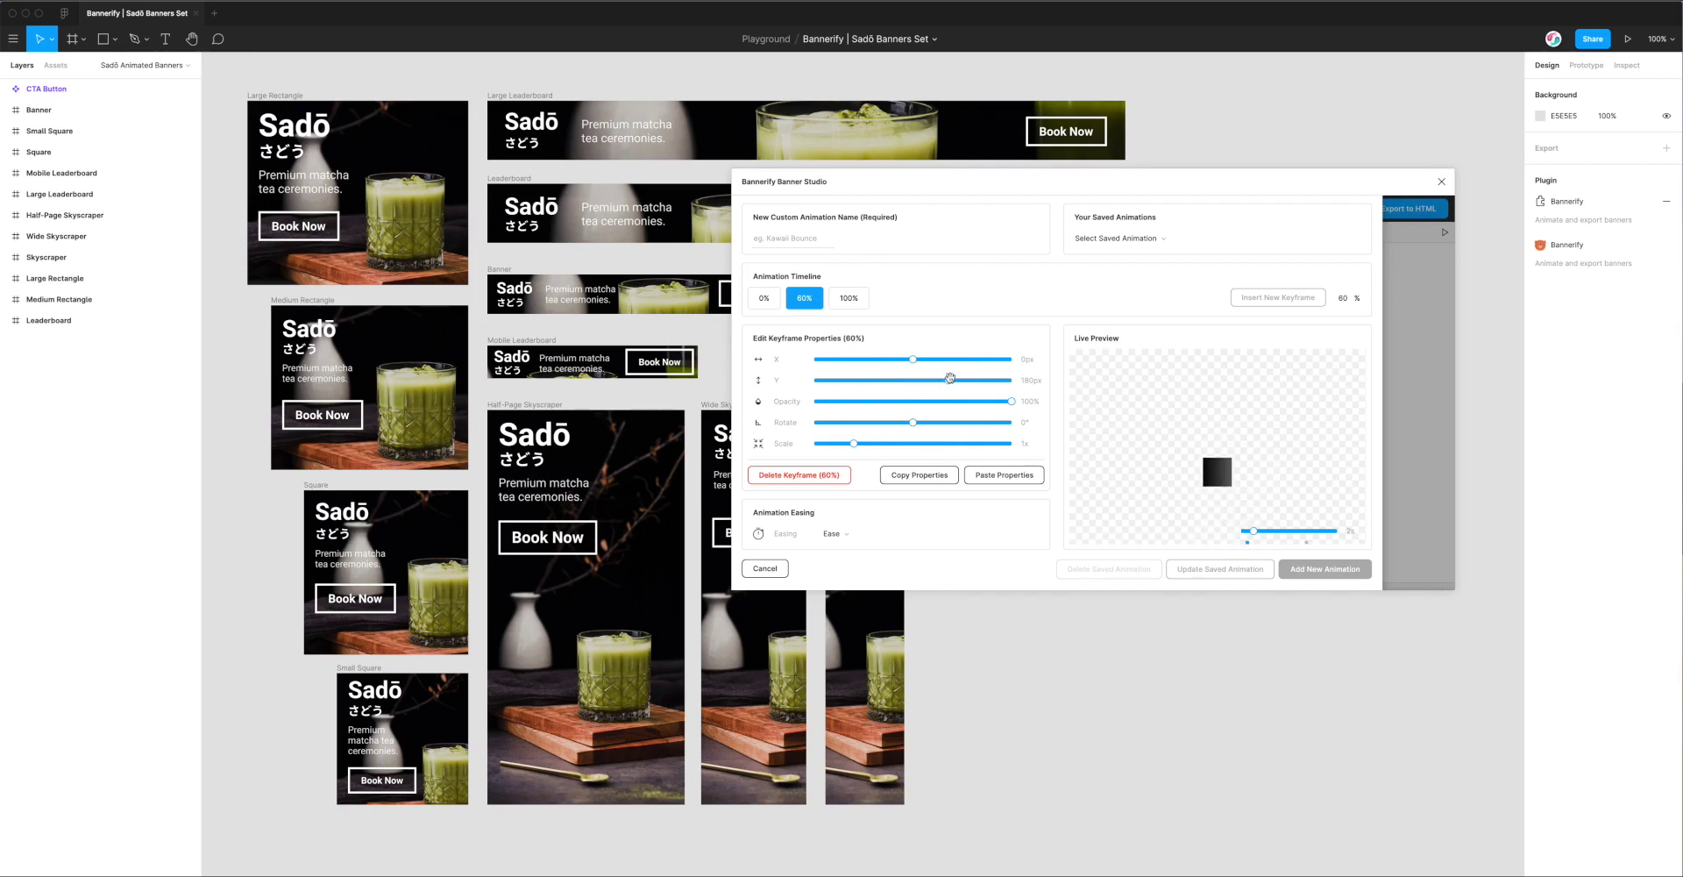
drag(948, 378, 936, 380)
Set the 100% keyframe's scale to 1.5x and compare it with the 0% and 60% keyframes
click(850, 300)
drag(852, 443, 874, 443)
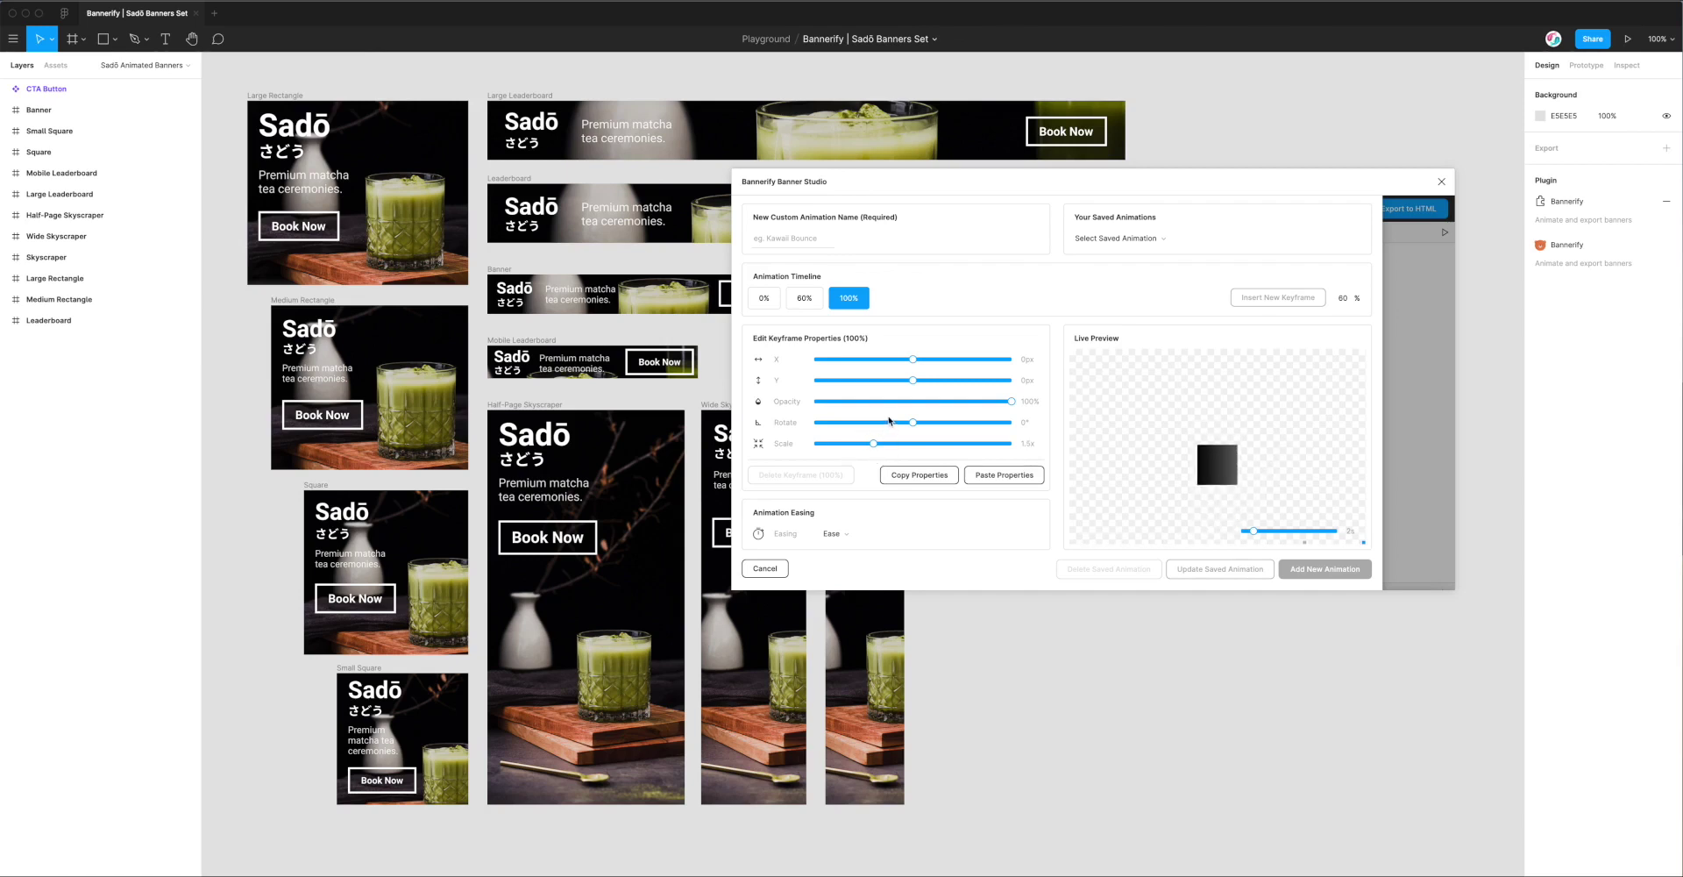
click(768, 299)
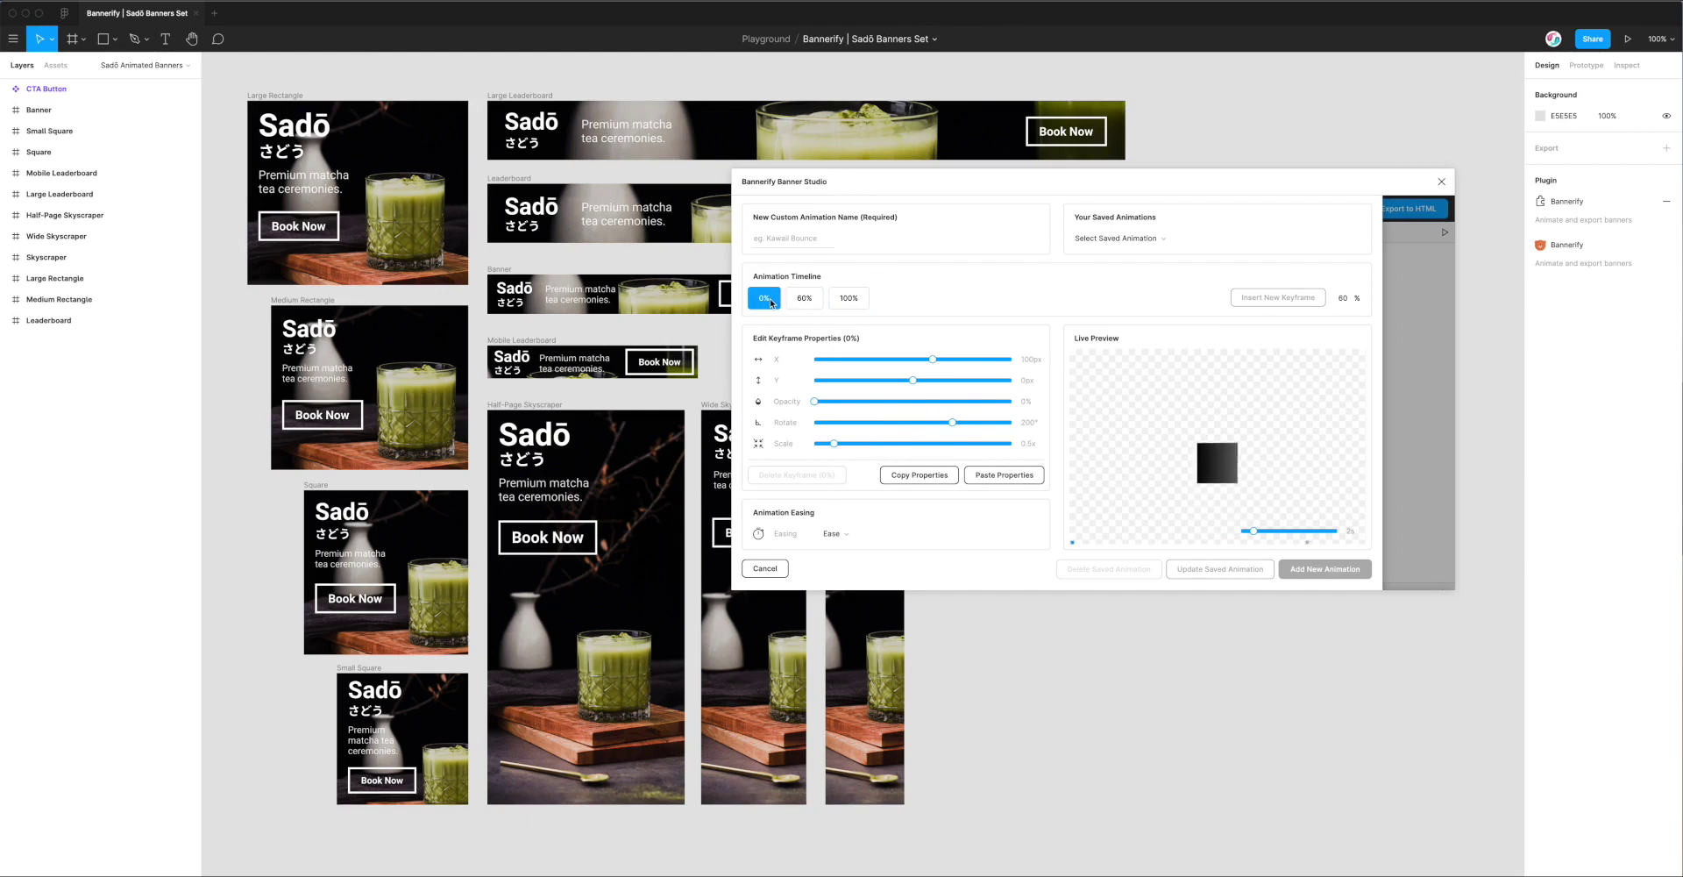
click(804, 298)
click(763, 299)
click(806, 303)
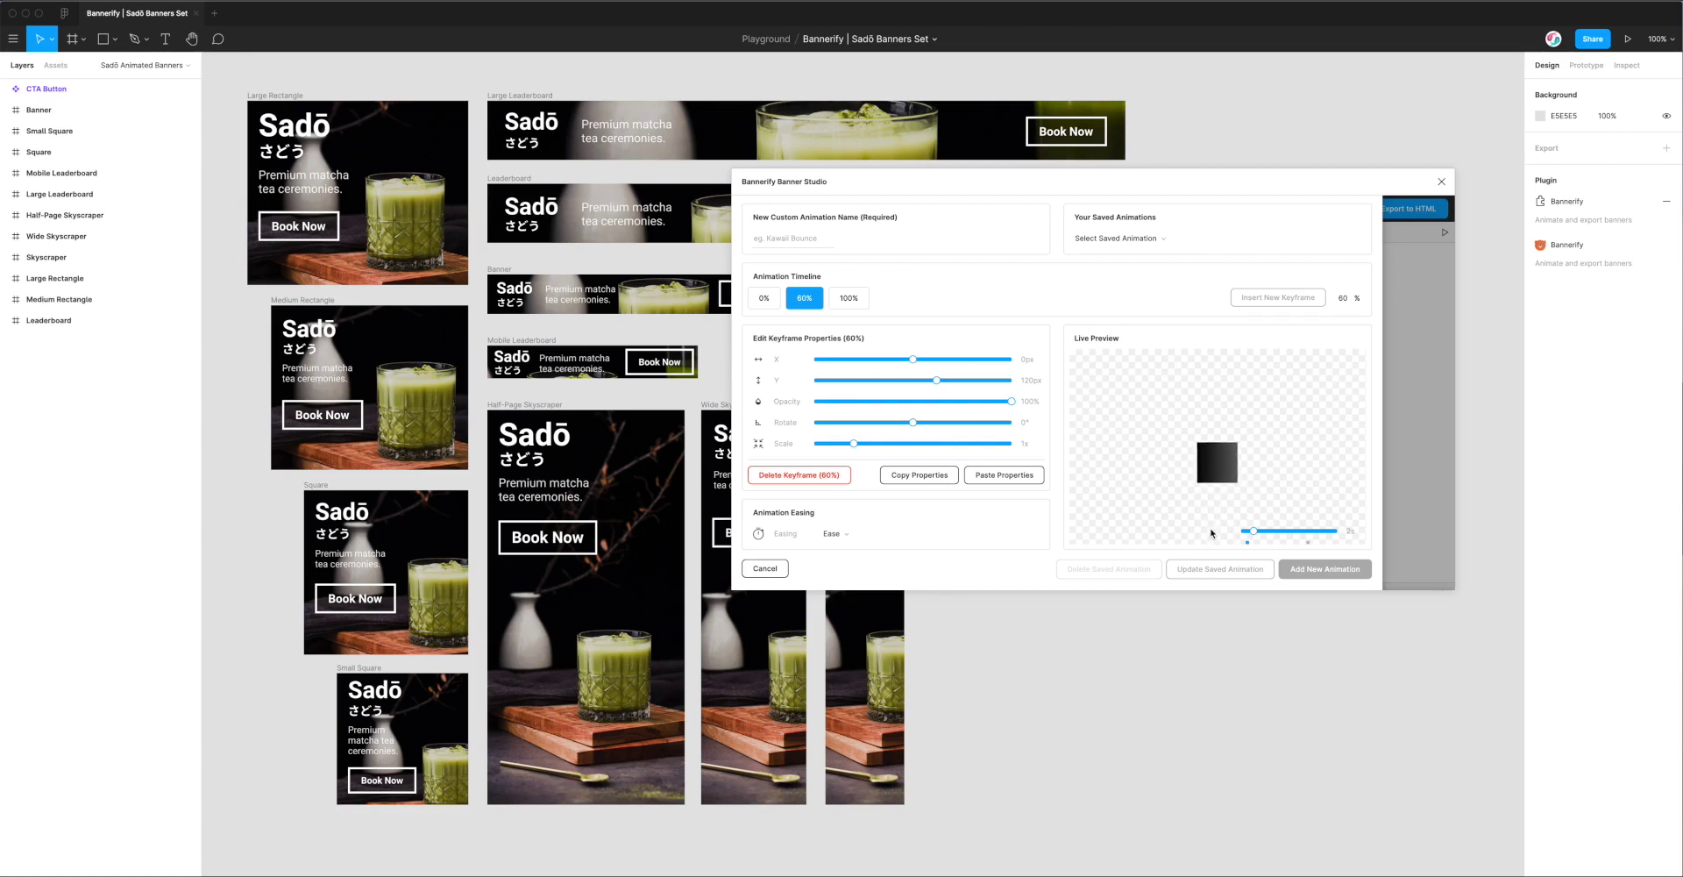
click(849, 299)
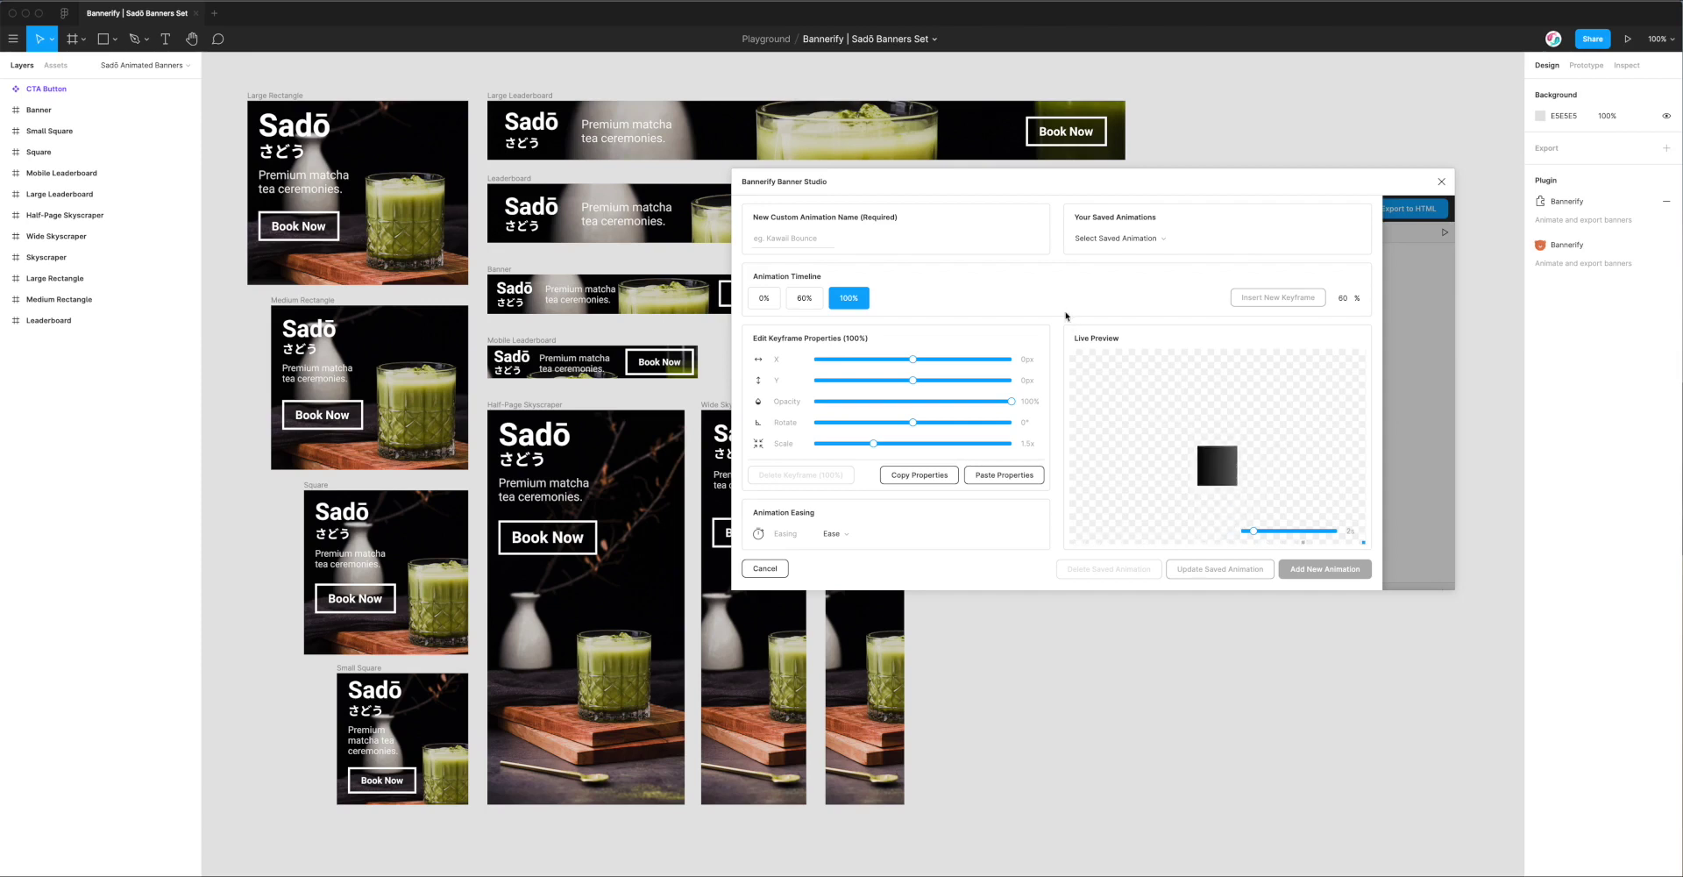
Name the custom animation "Bounce In Right" and add it as a new animation
click(798, 237)
text(Bounce I)
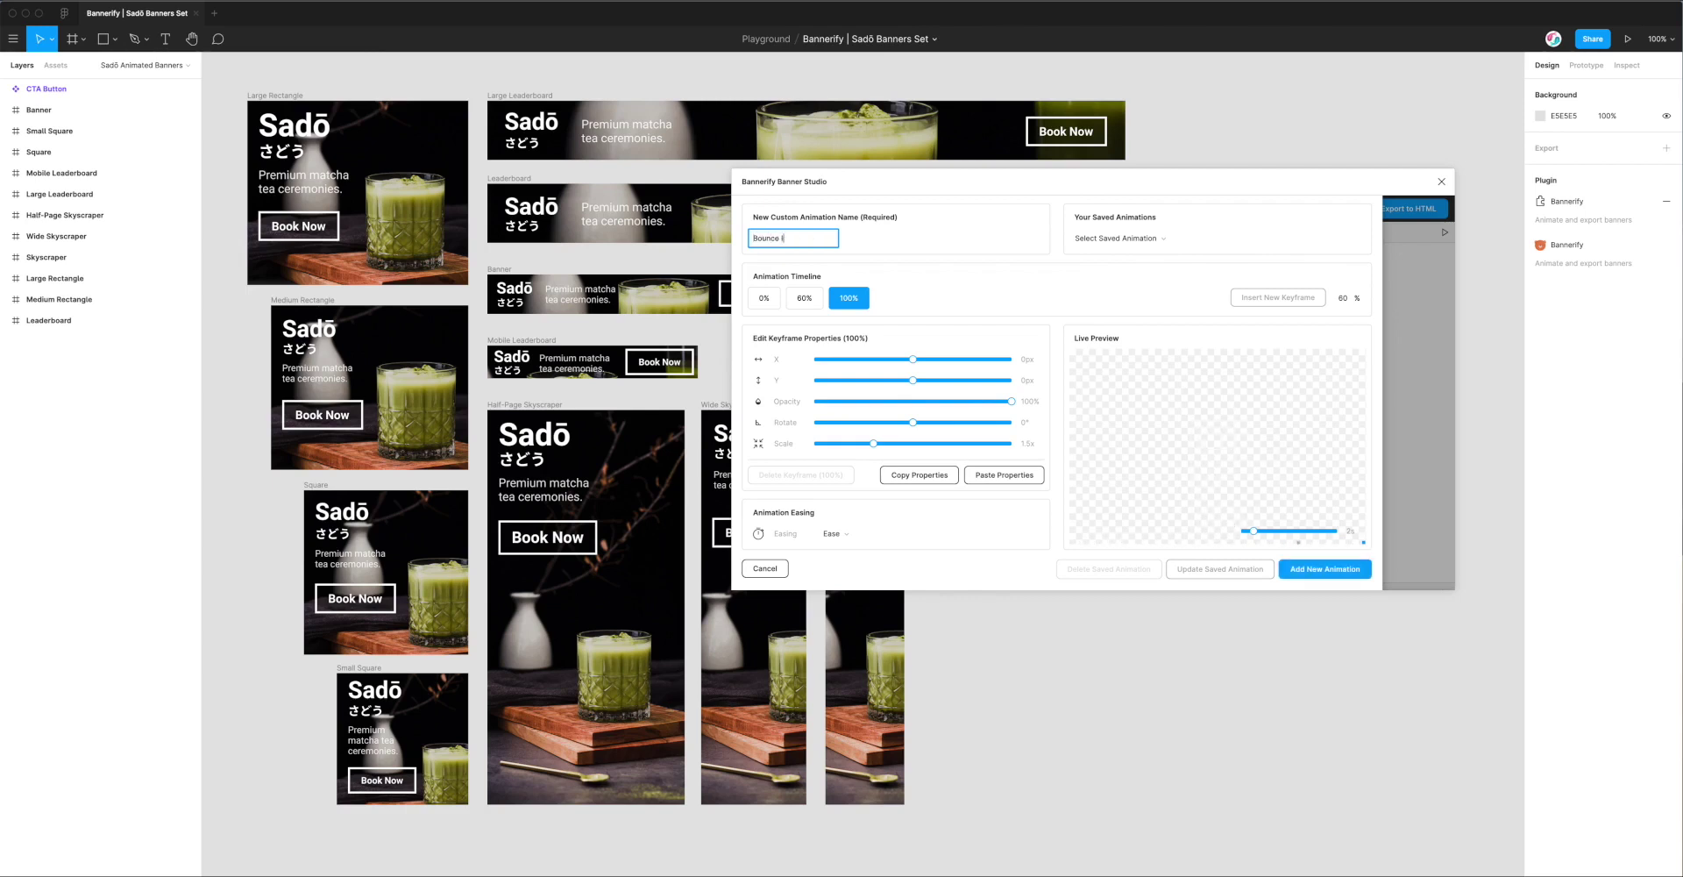
text(n Right)
click(1308, 571)
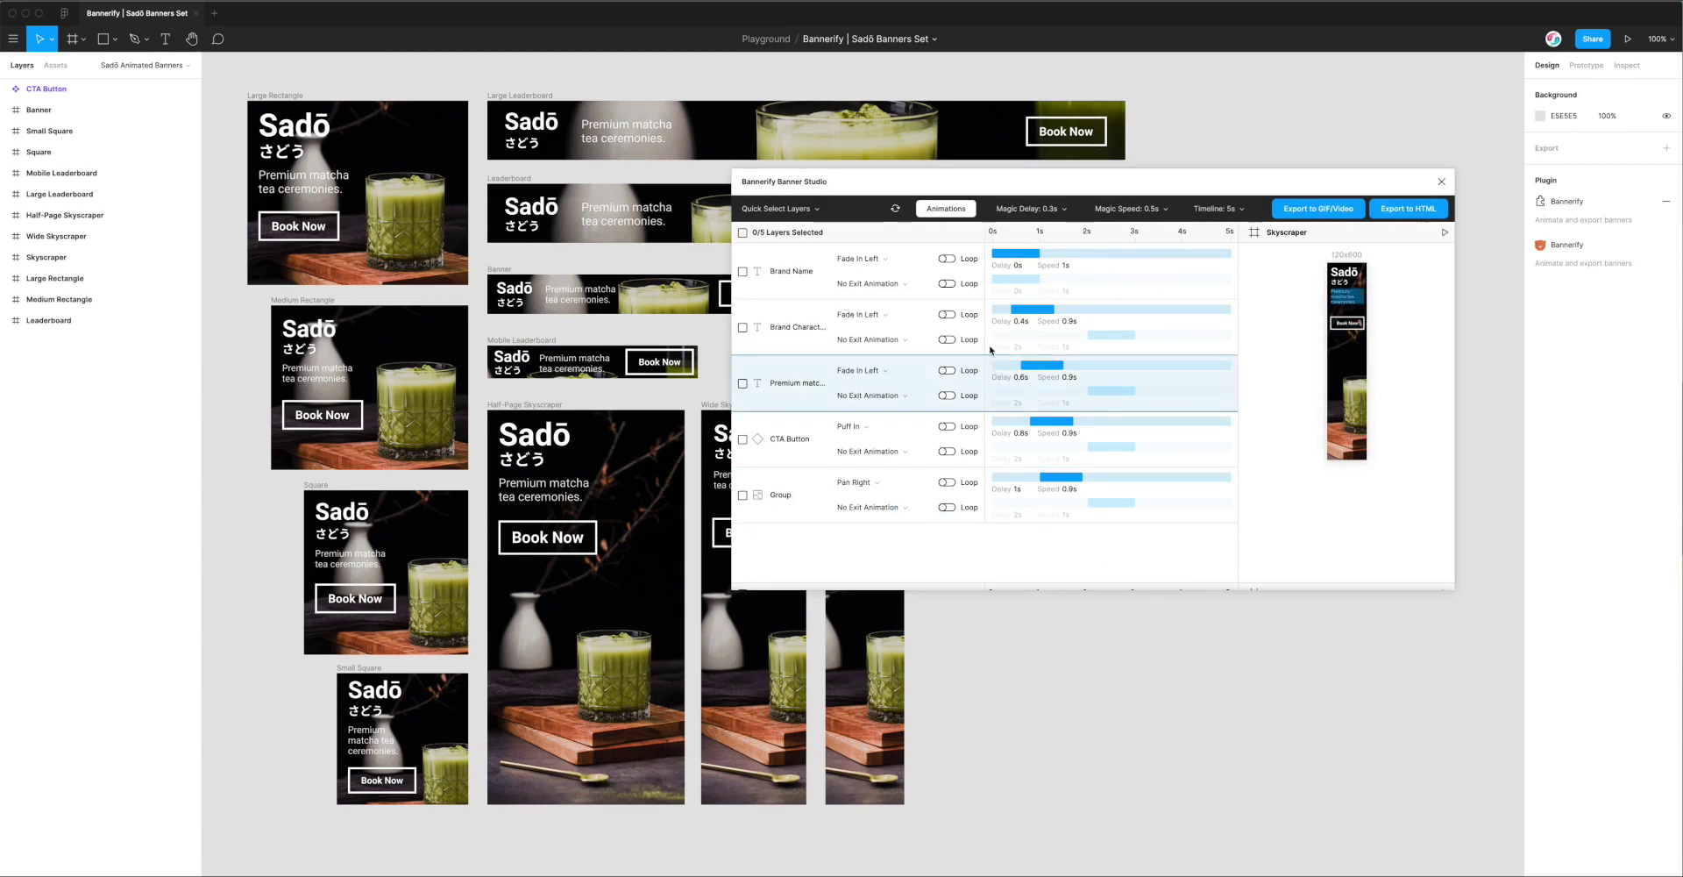
Assign the custom Bounce In Right animation as the Brand Name layer's entry animation and replay the Skyscraper preview
click(893, 262)
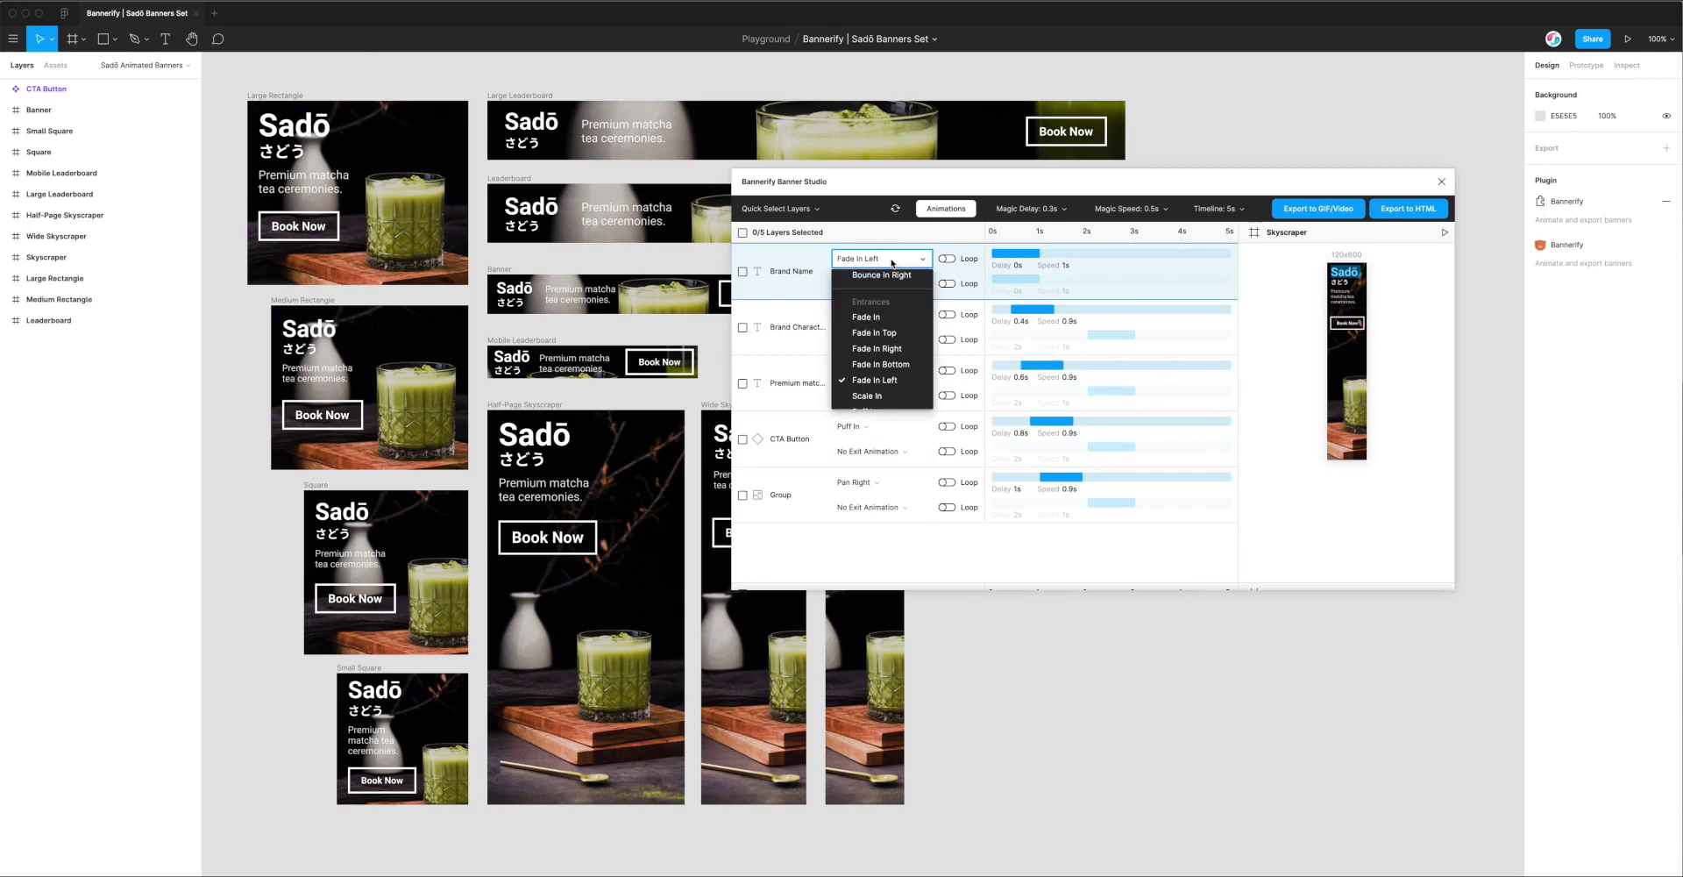
scroll(889, 314, up, 3)
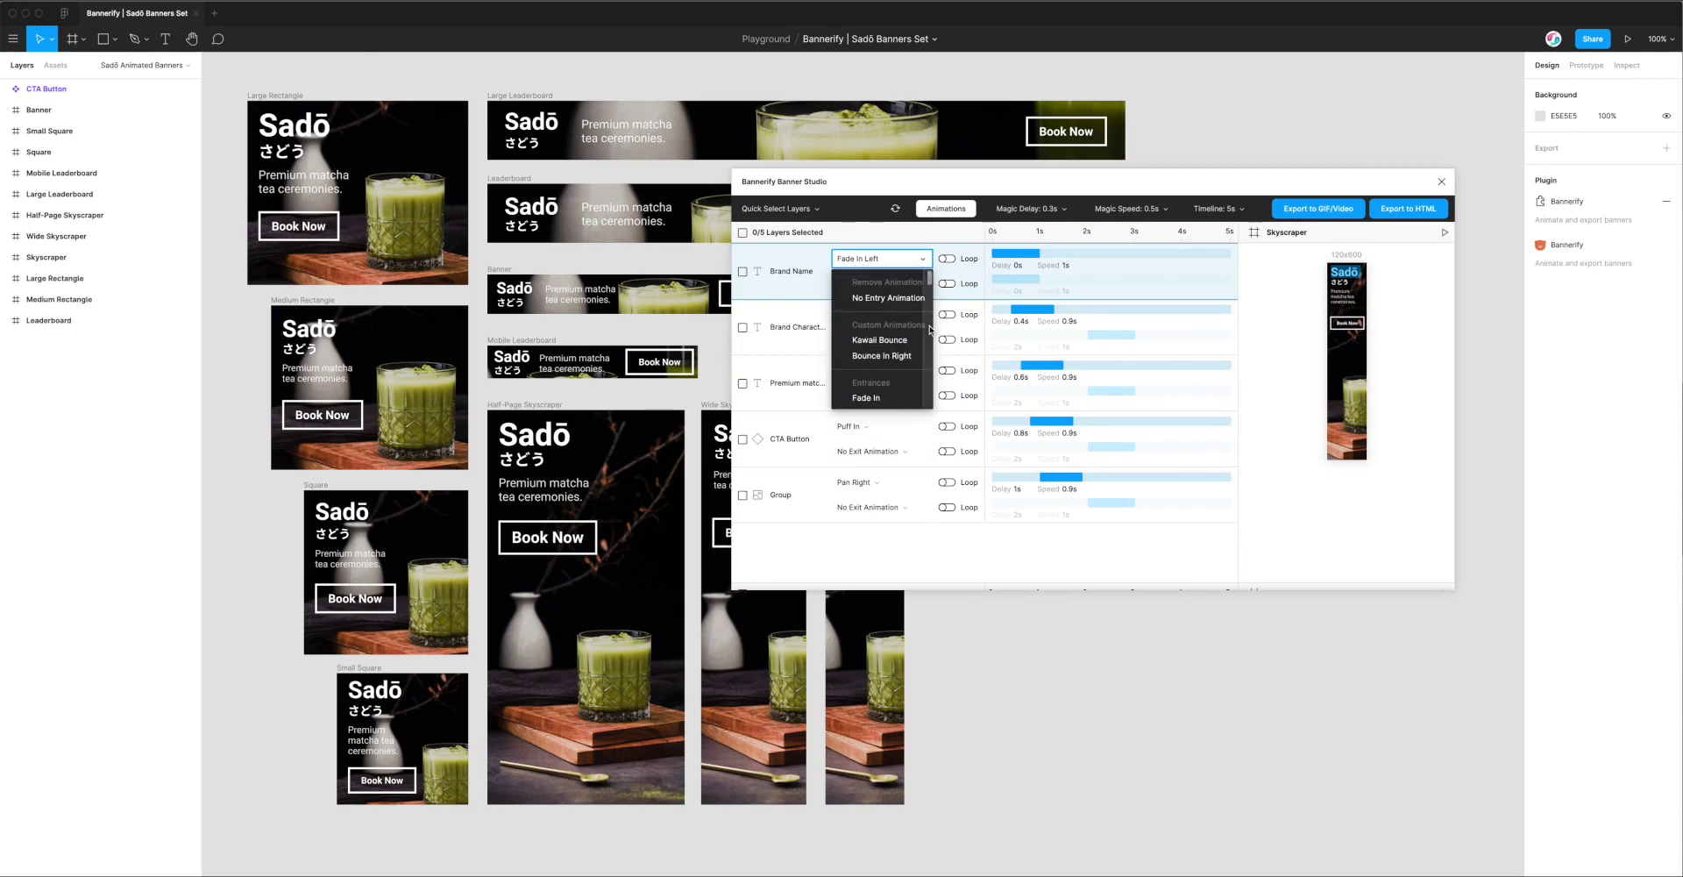
click(873, 355)
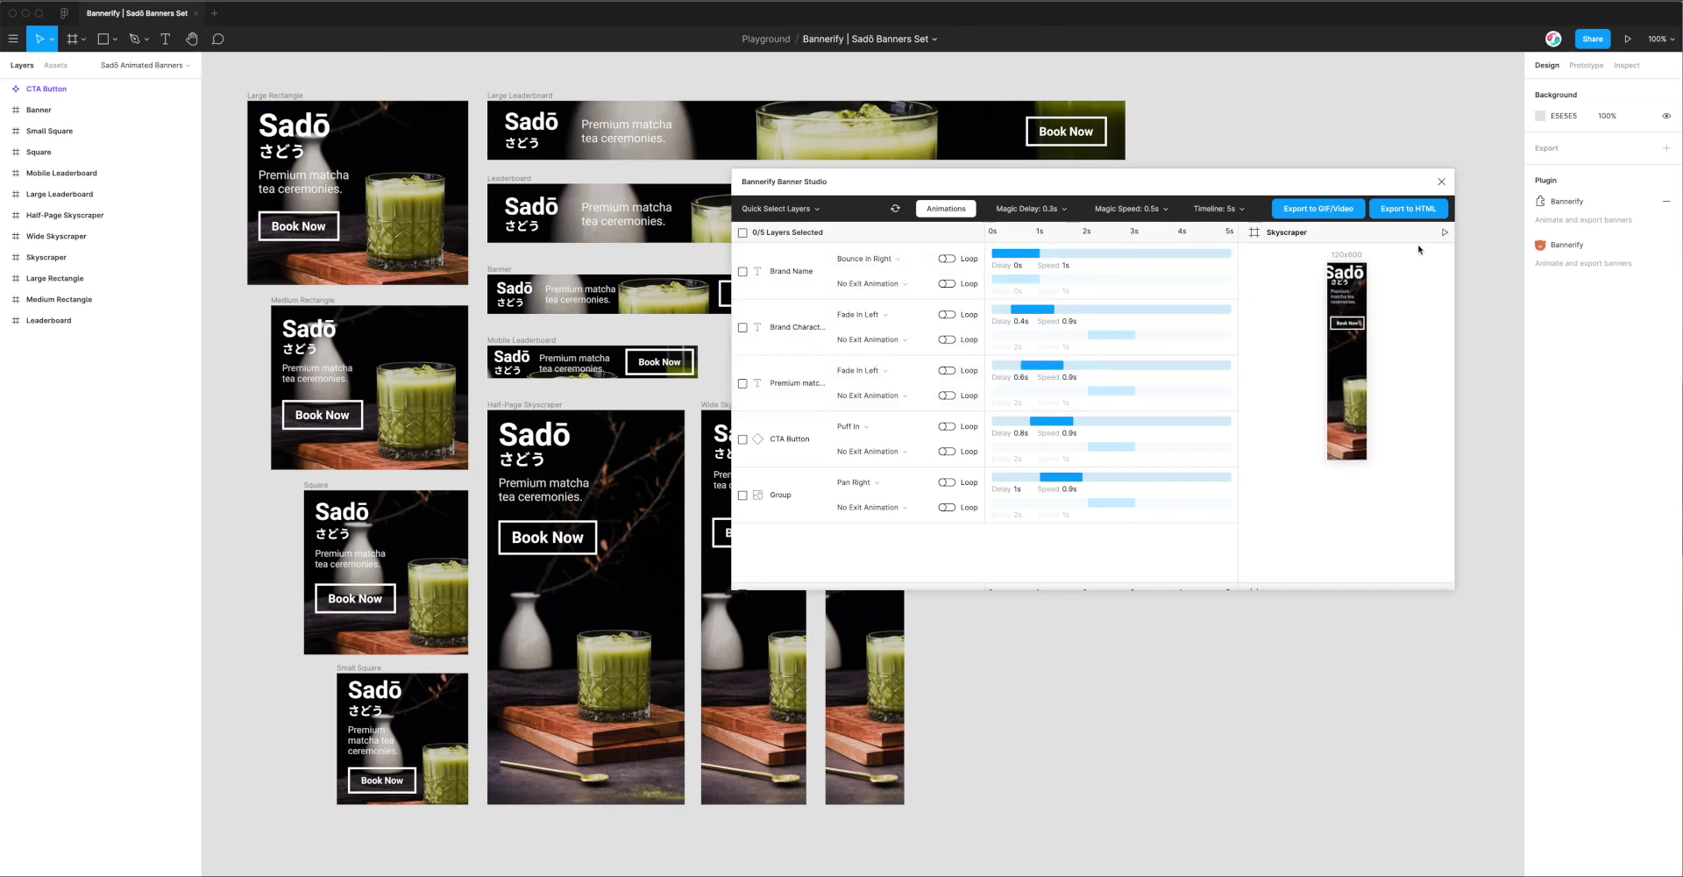
click(1444, 235)
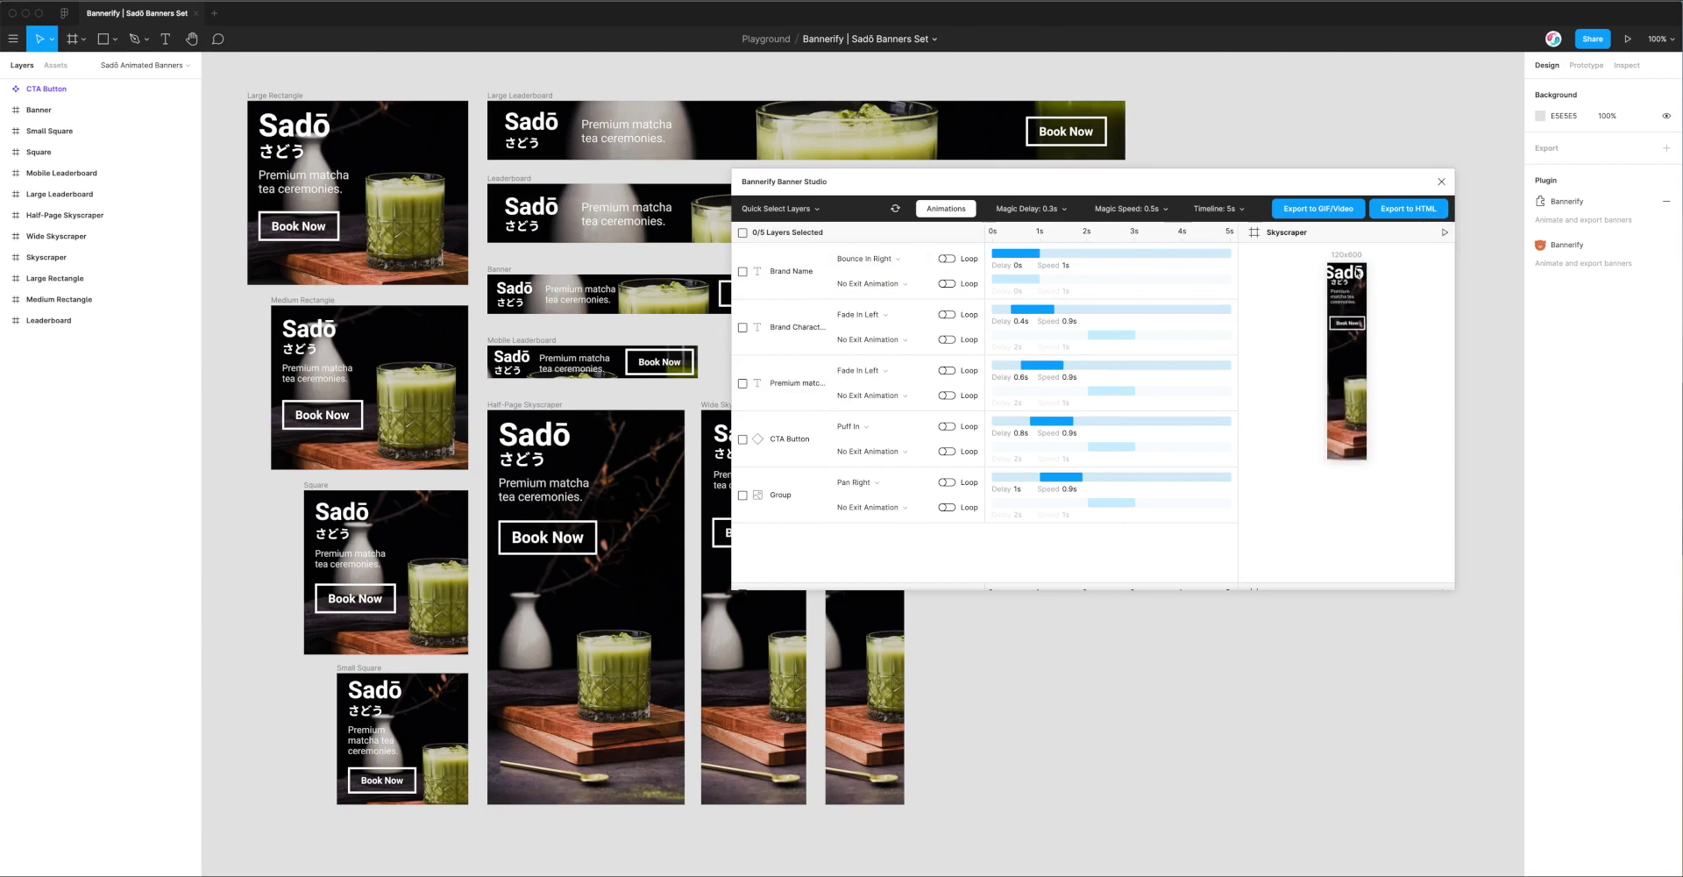
click(1444, 235)
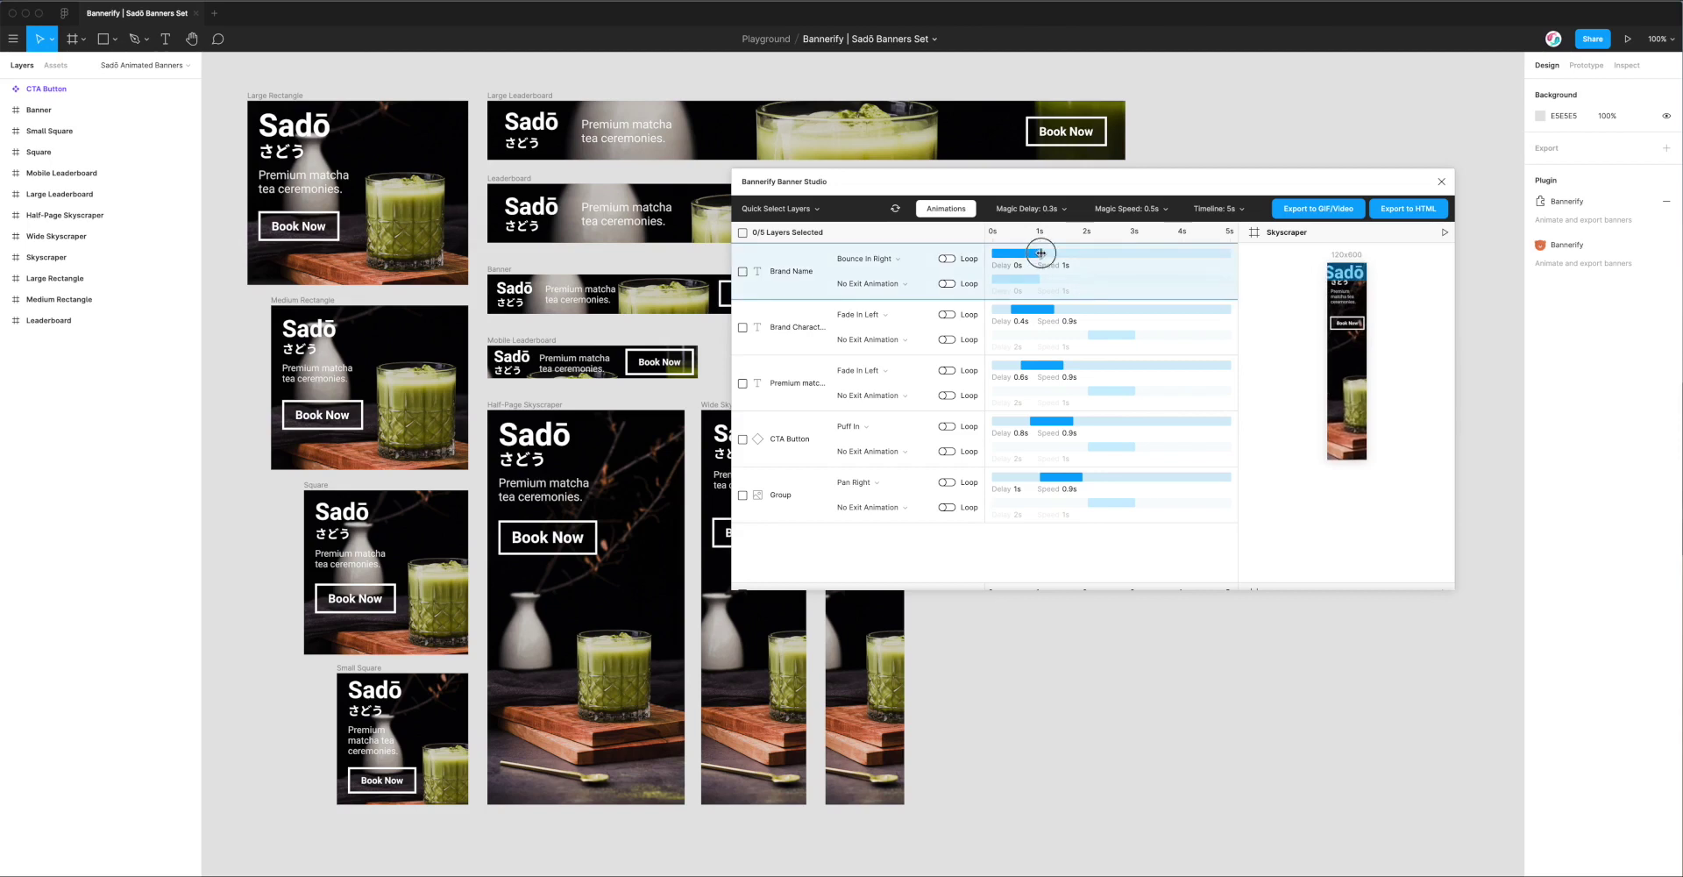
Try a 3s speed and 1s delay on the Brand Name entry animation, and restore it to 1s speed and 0s delay
drag(1041, 253, 1134, 252)
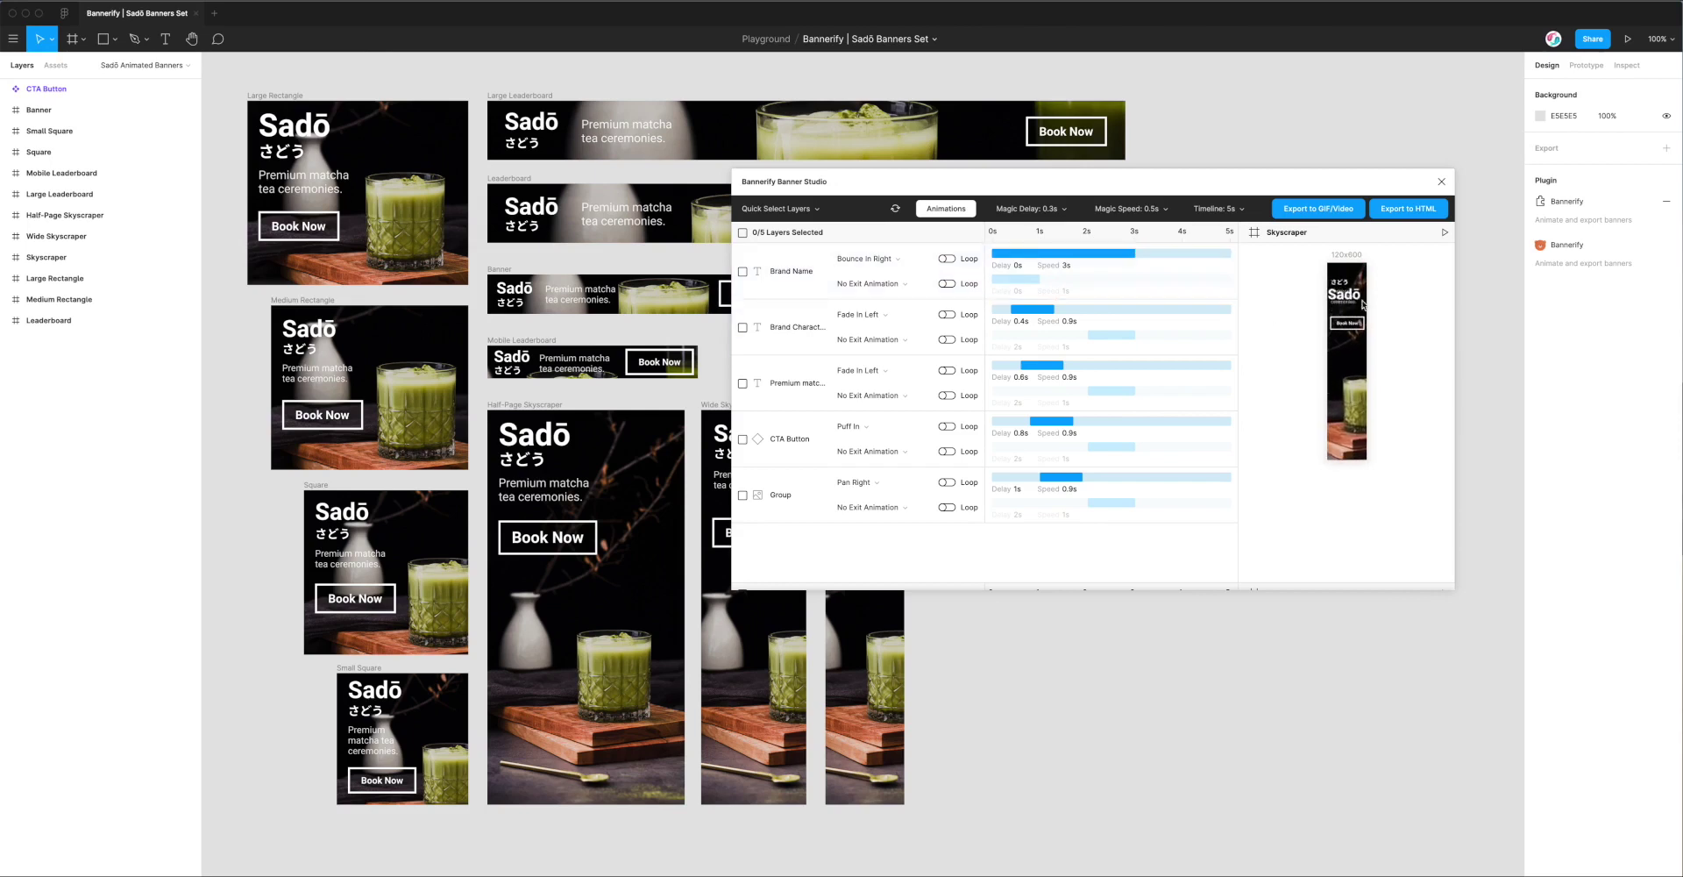
drag(1046, 254, 1080, 253)
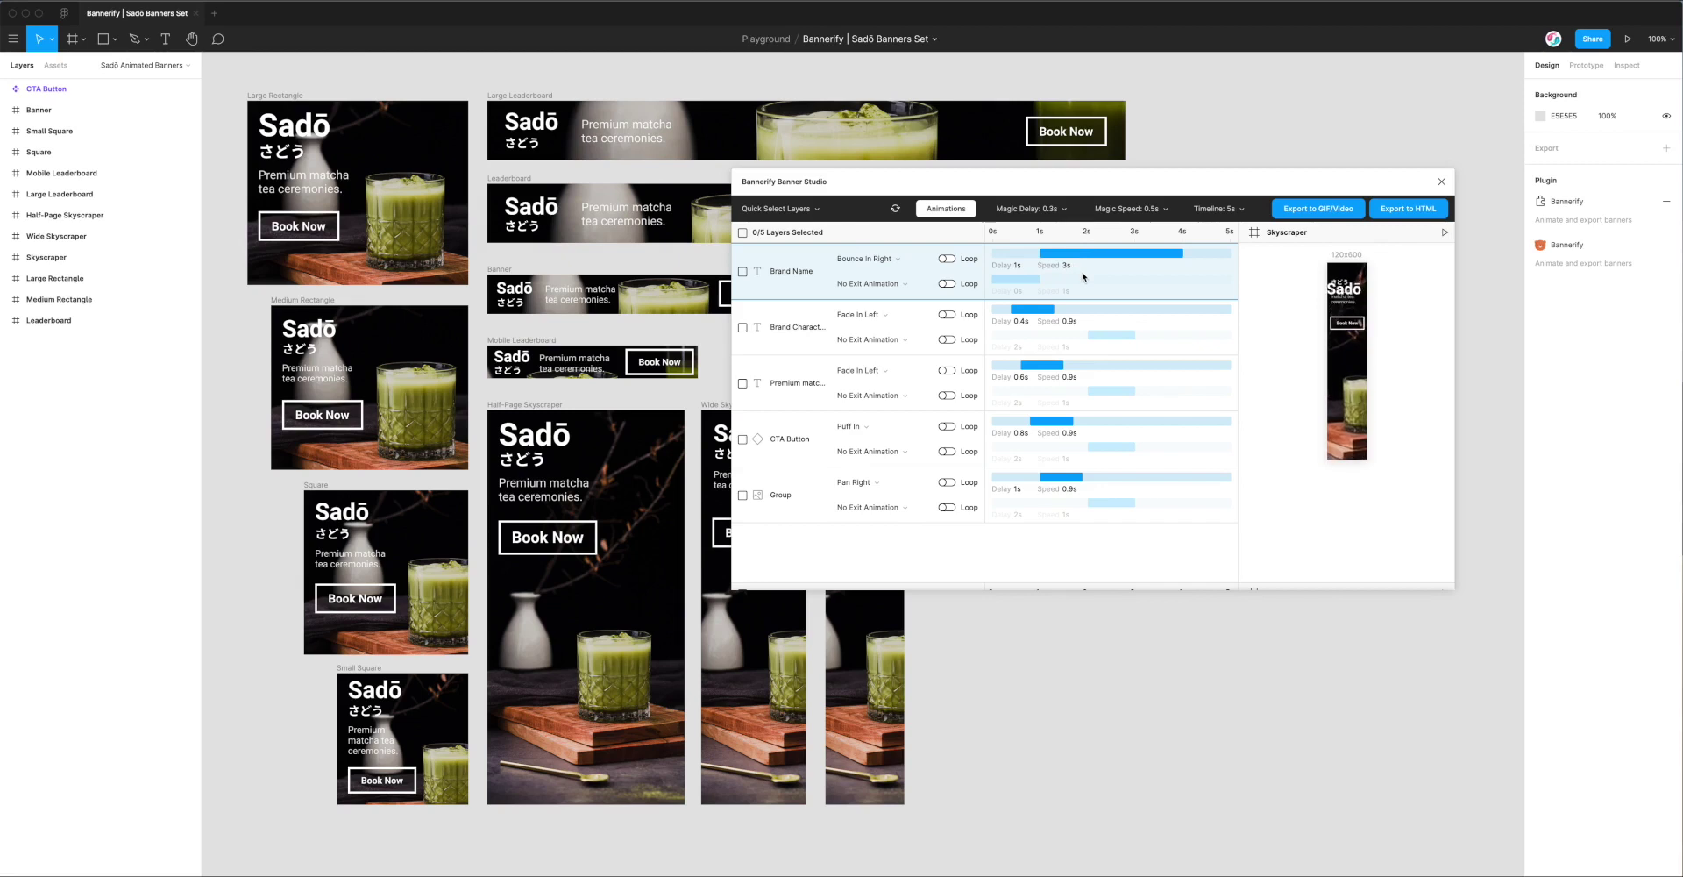
drag(1182, 252, 1088, 251)
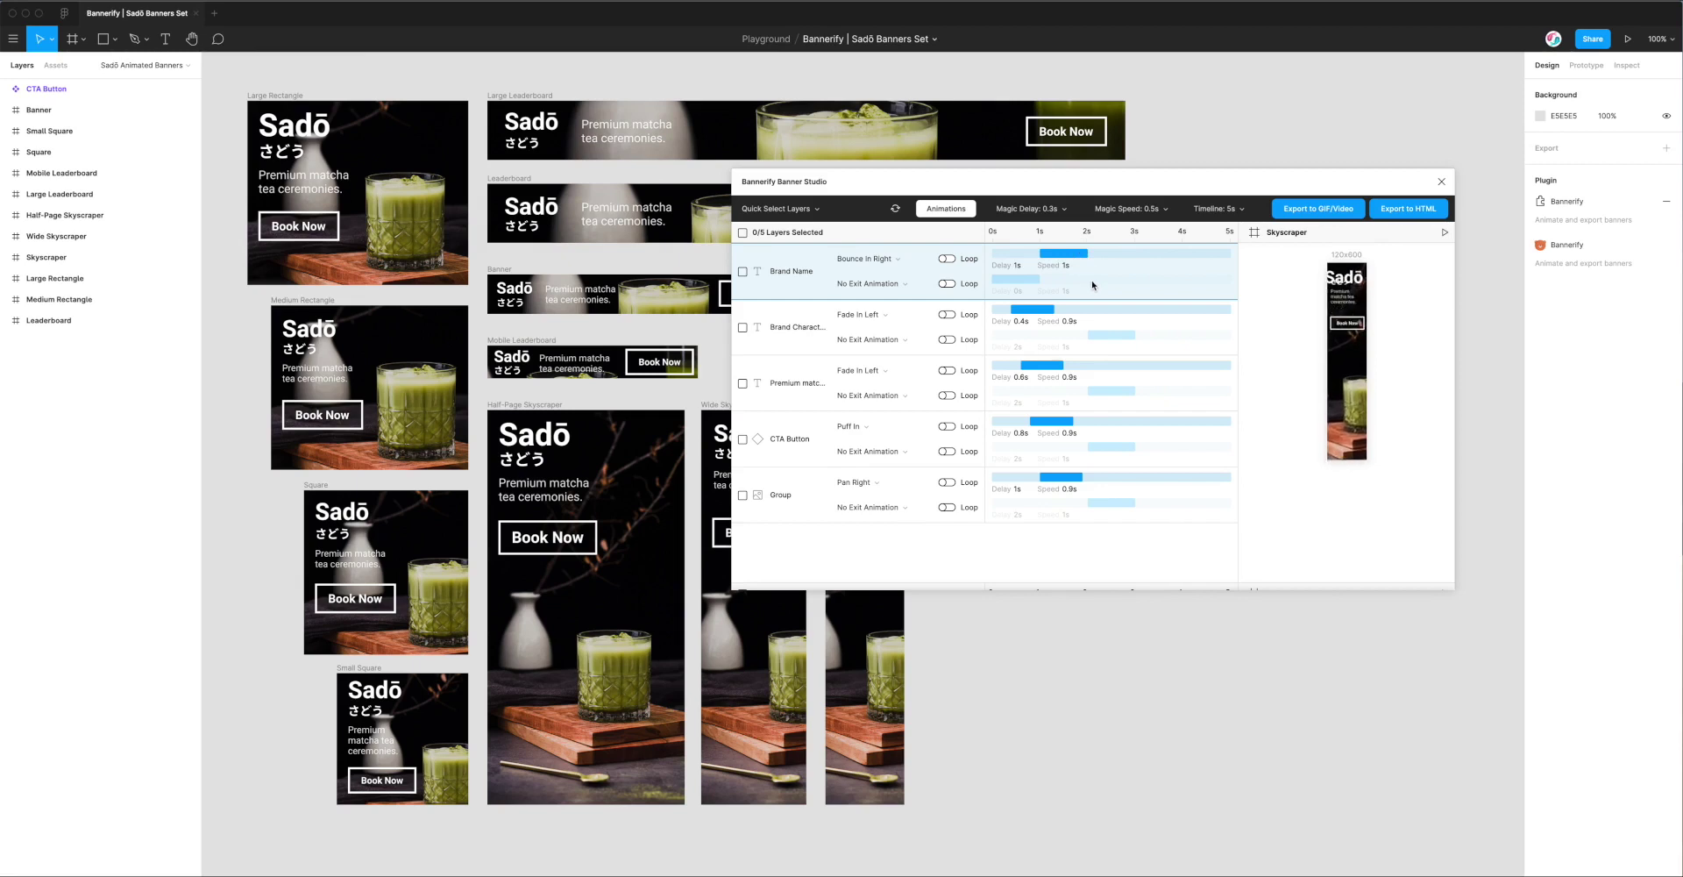
drag(1051, 252, 1003, 252)
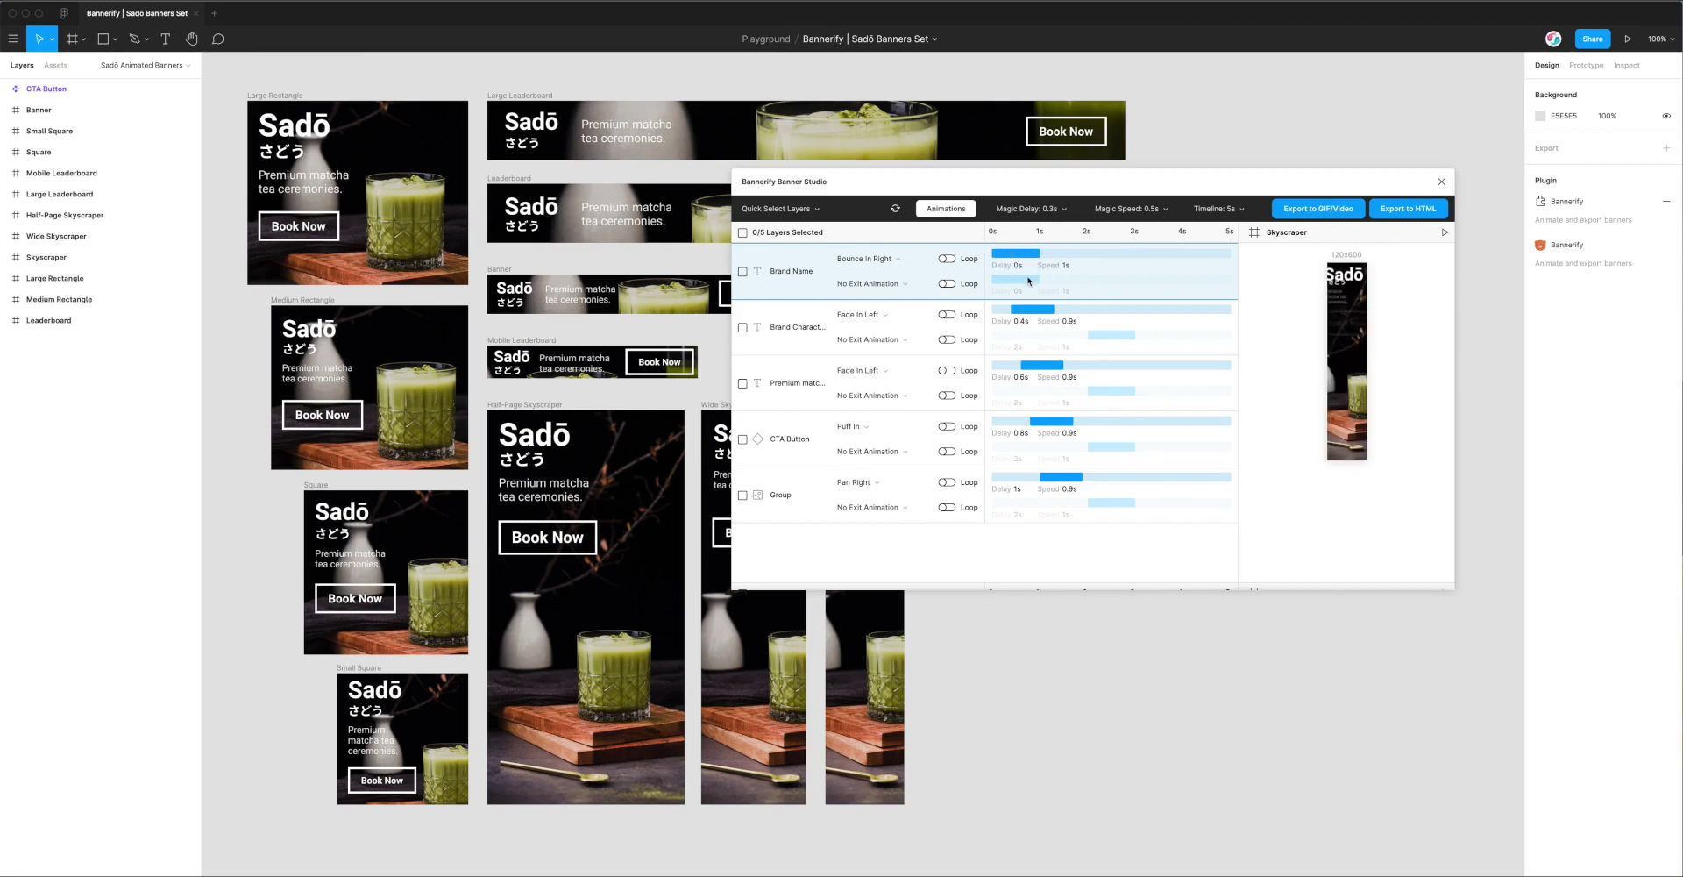
Load the saved Bounce In Right animation for editing and set its 100% keyframe's scale to 1x
drag(1041, 185, 1039, 203)
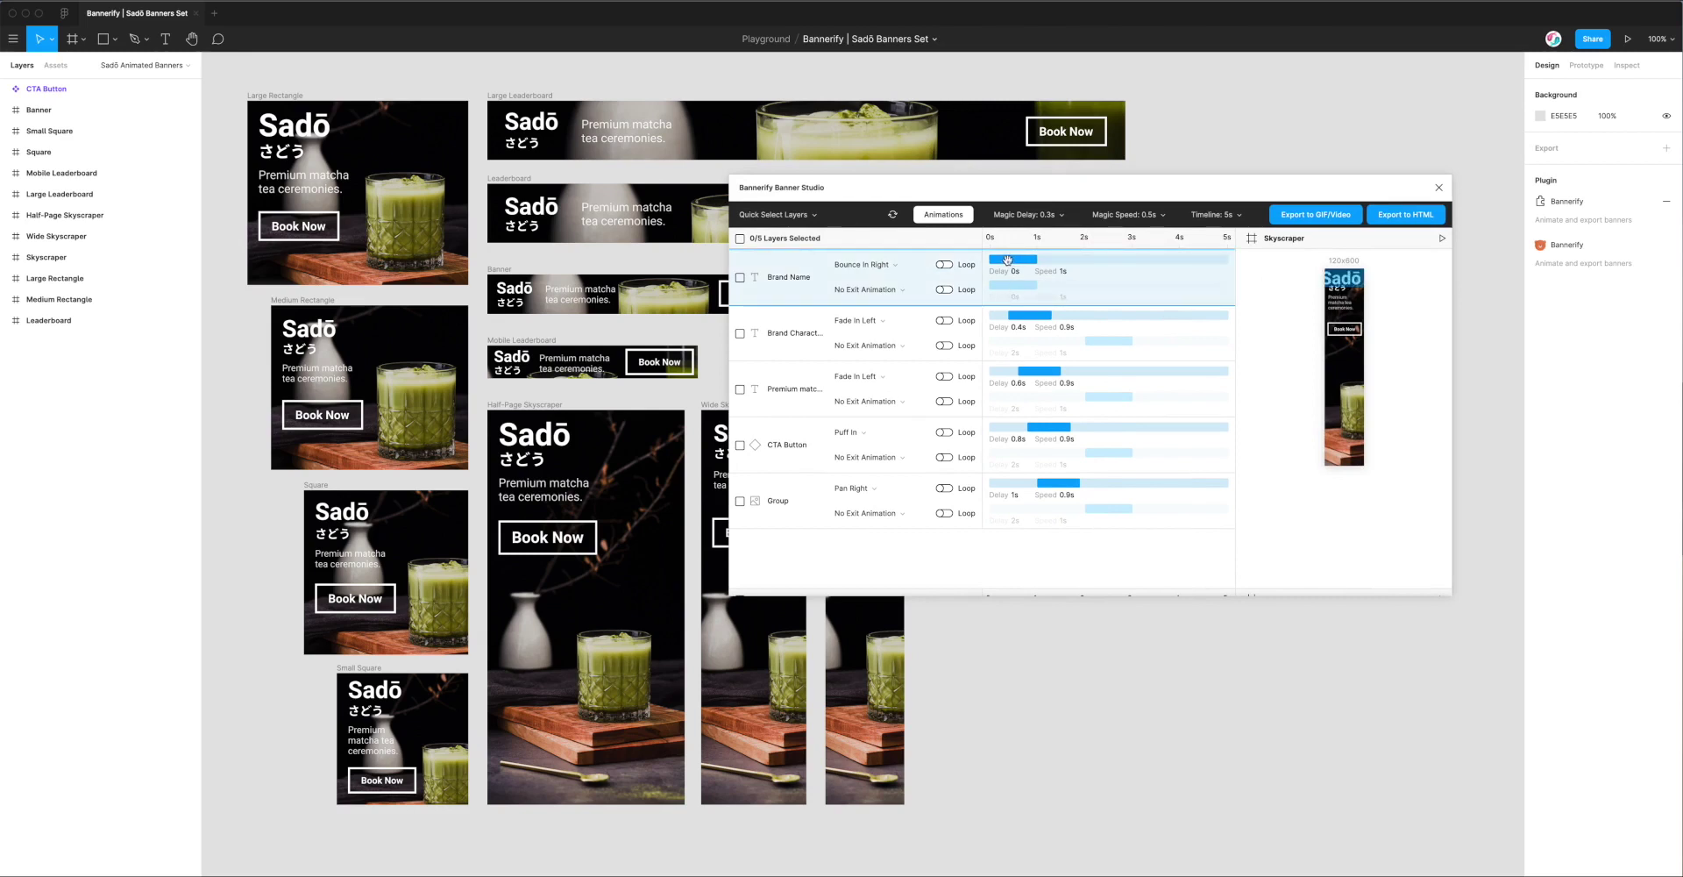
click(937, 217)
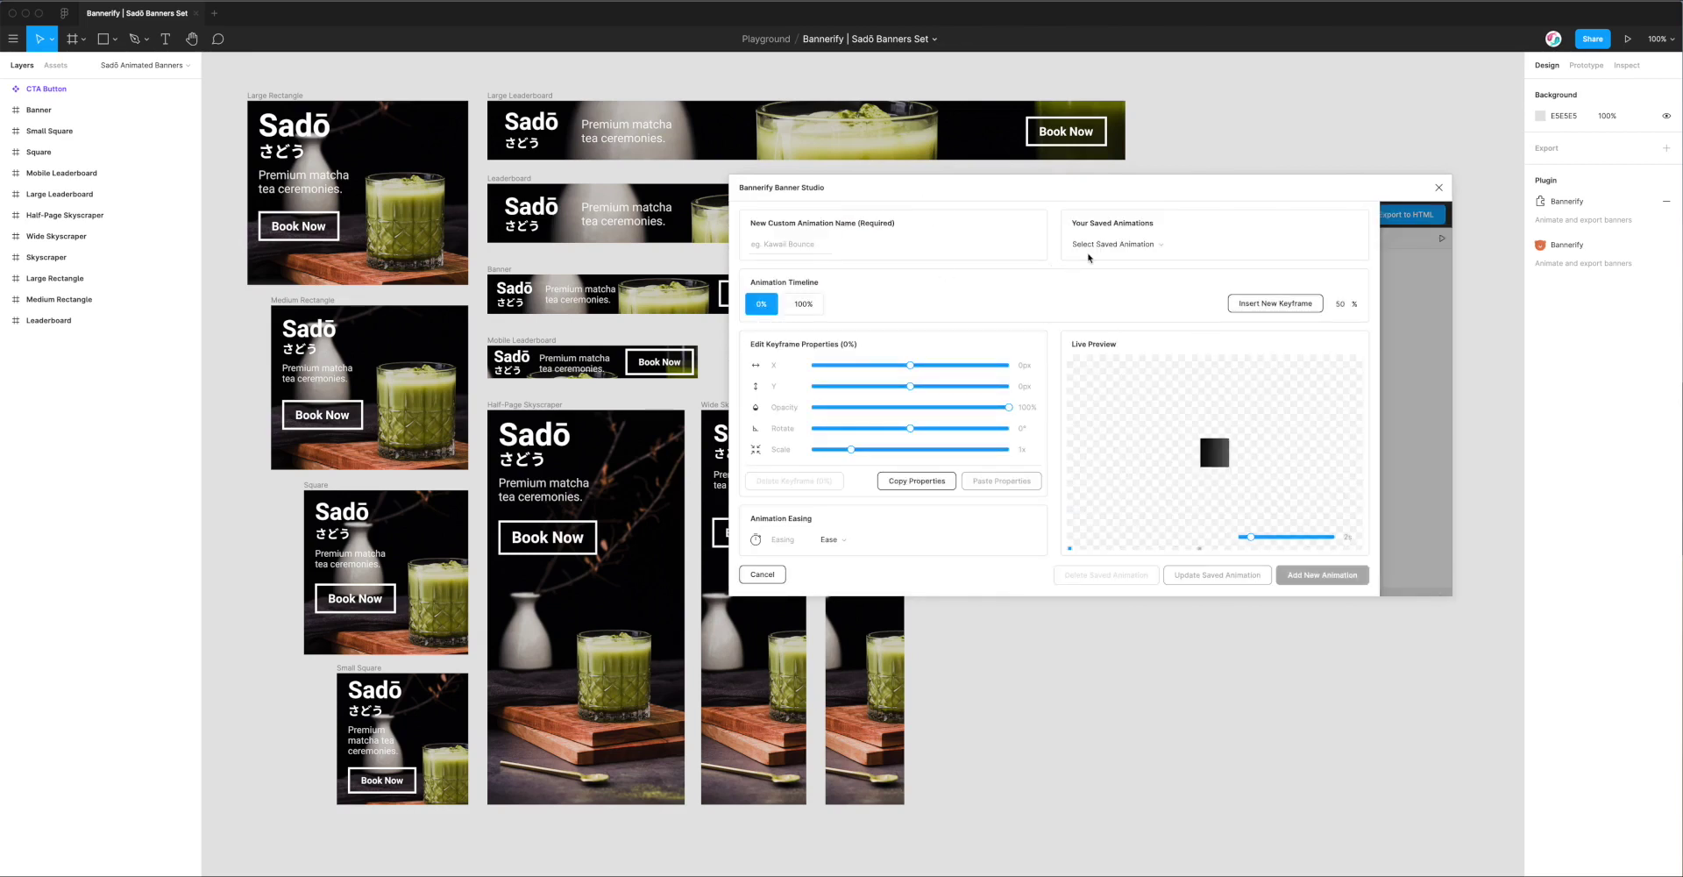
click(1135, 245)
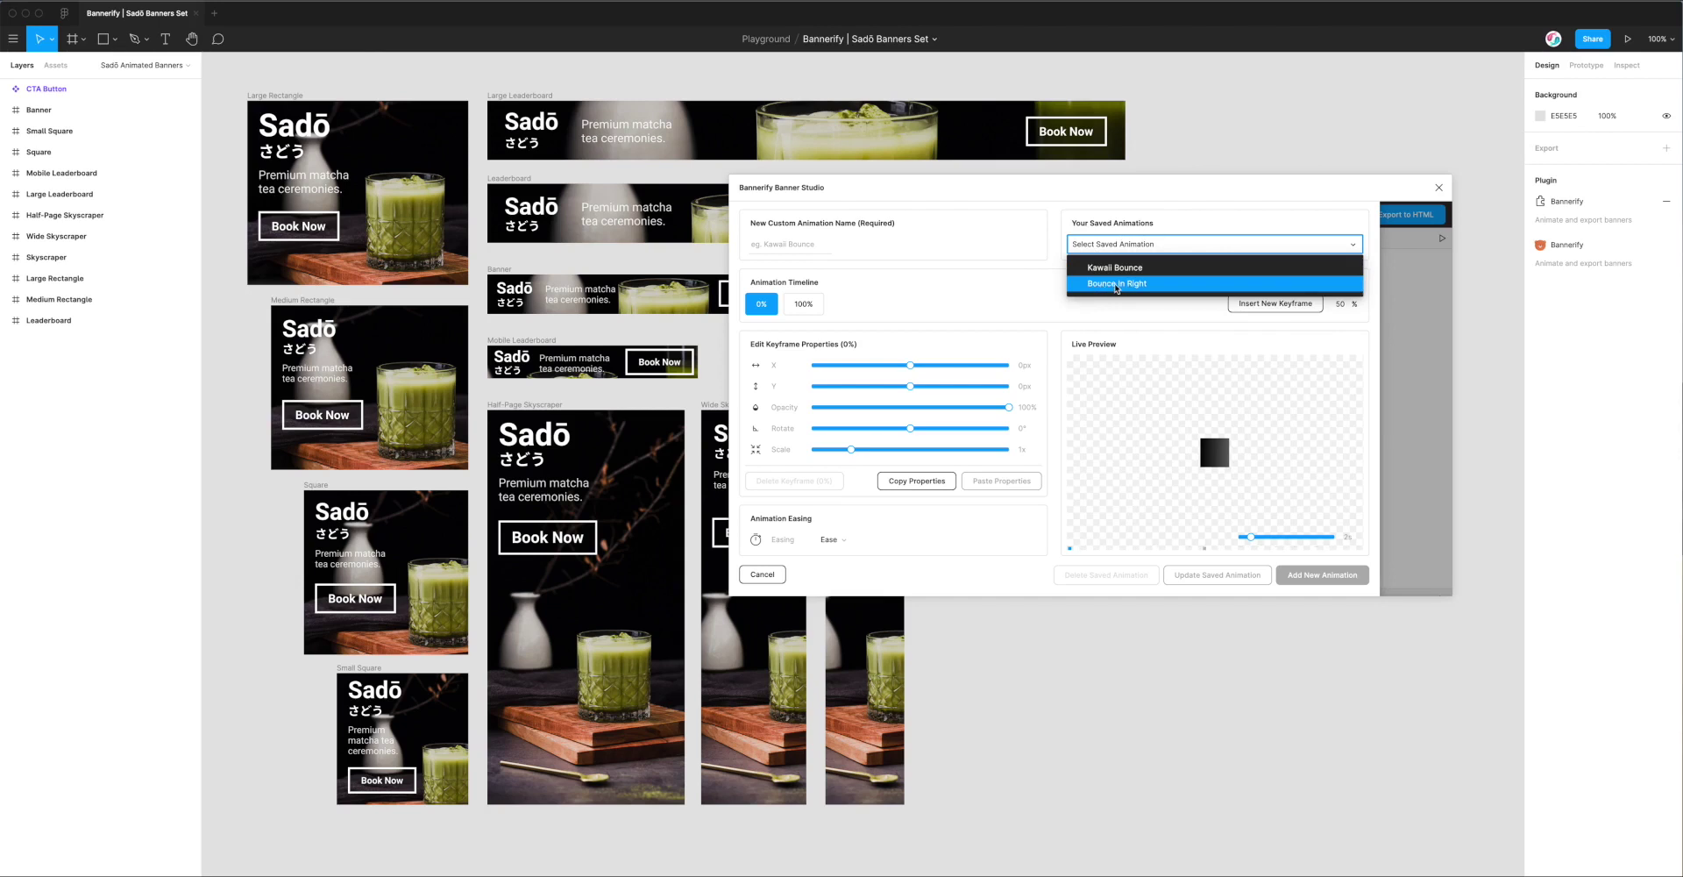
click(1116, 284)
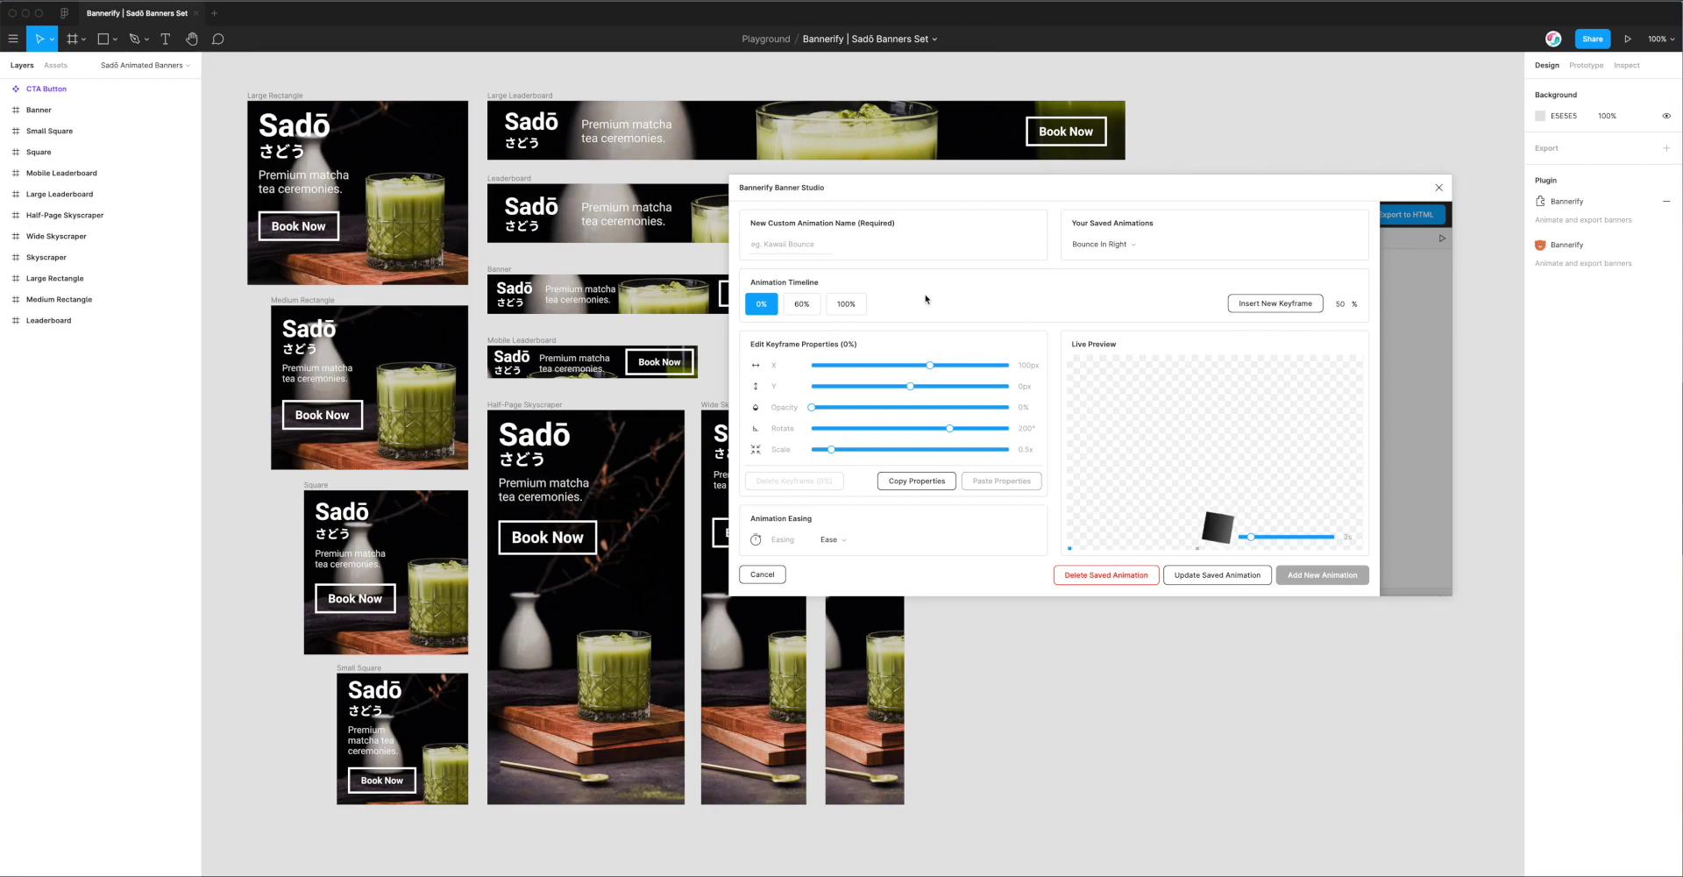
click(840, 307)
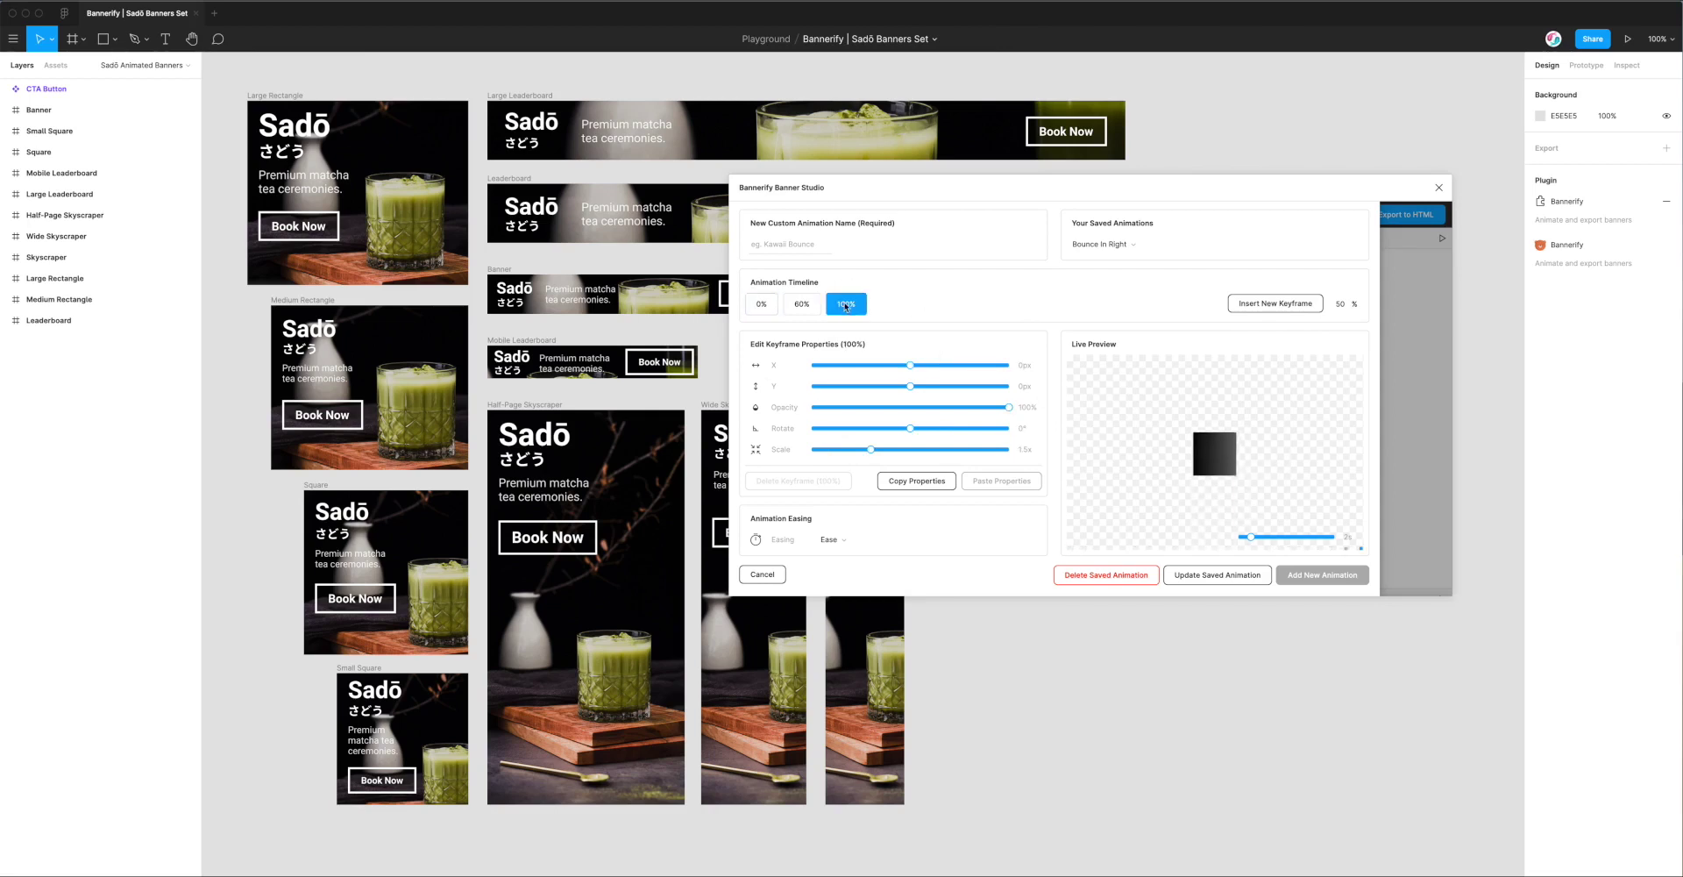
click(870, 449)
drag(870, 449, 850, 450)
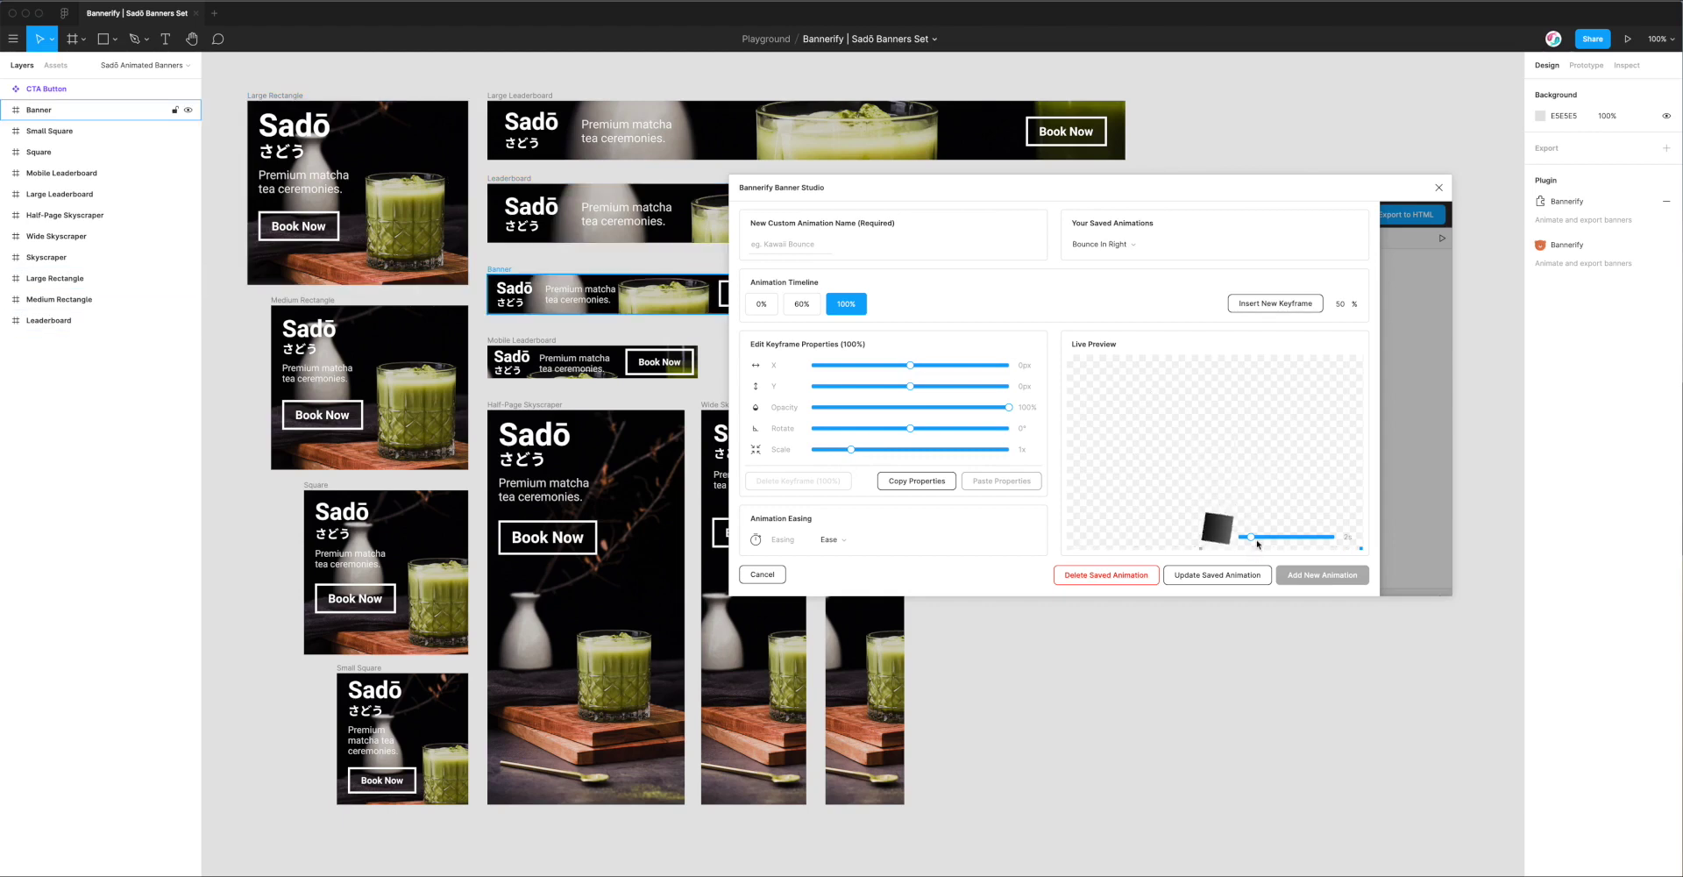
Try slower and faster durations for the live animation preview, and set it back to 2s
drag(1250, 538, 1289, 538)
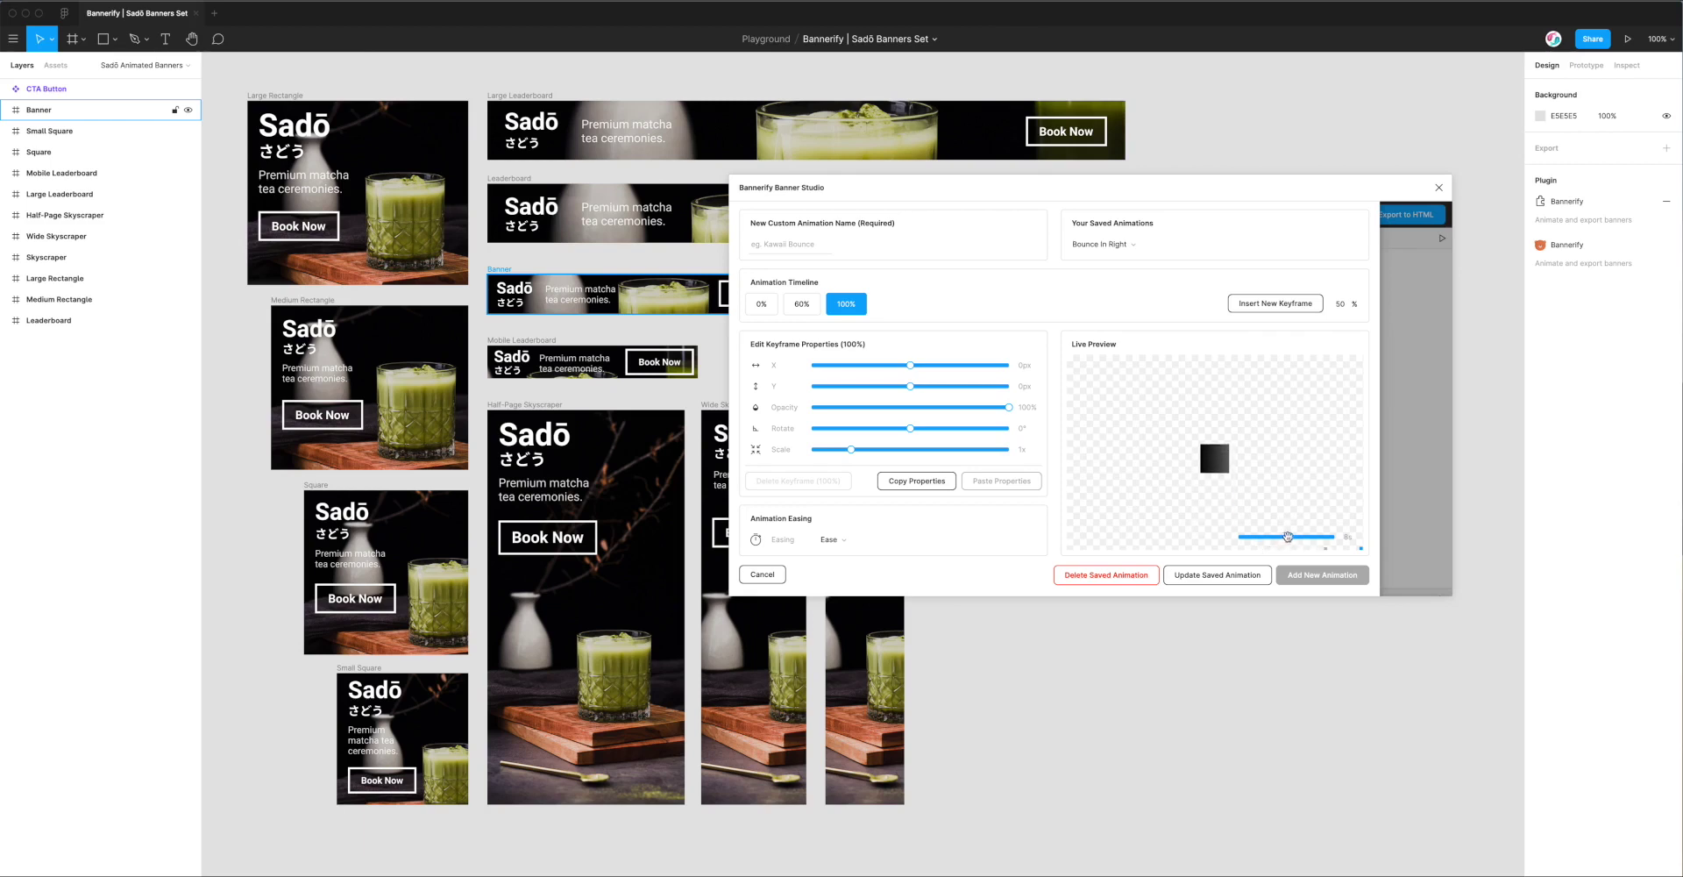
drag(1290, 537, 1243, 537)
drag(1243, 537, 1324, 539)
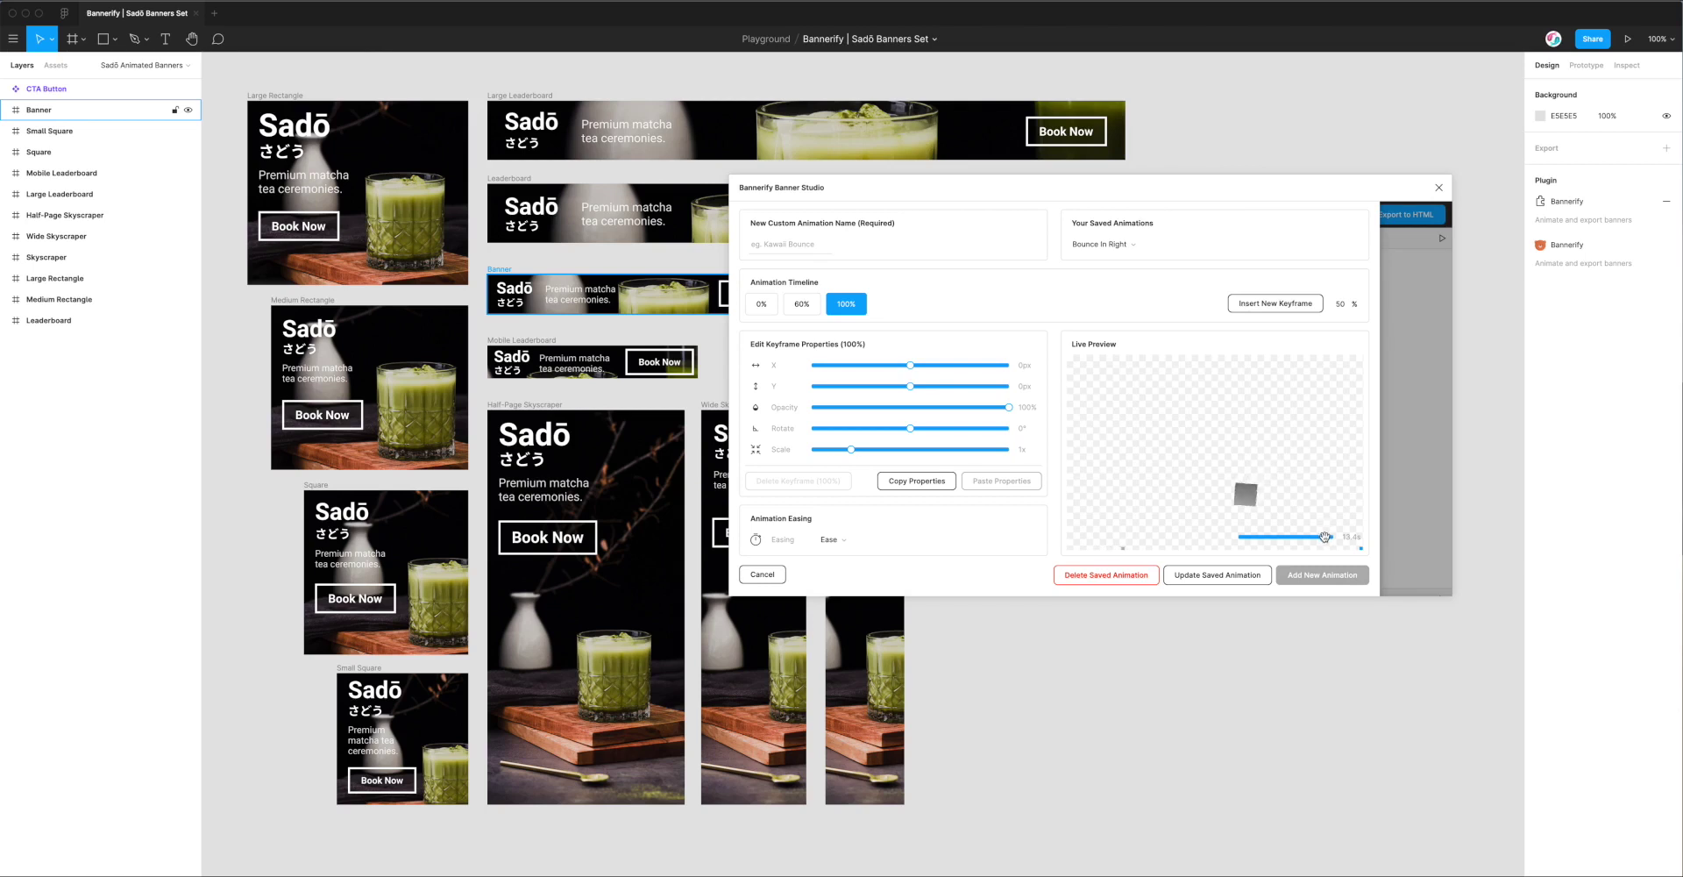
drag(1324, 538, 1252, 538)
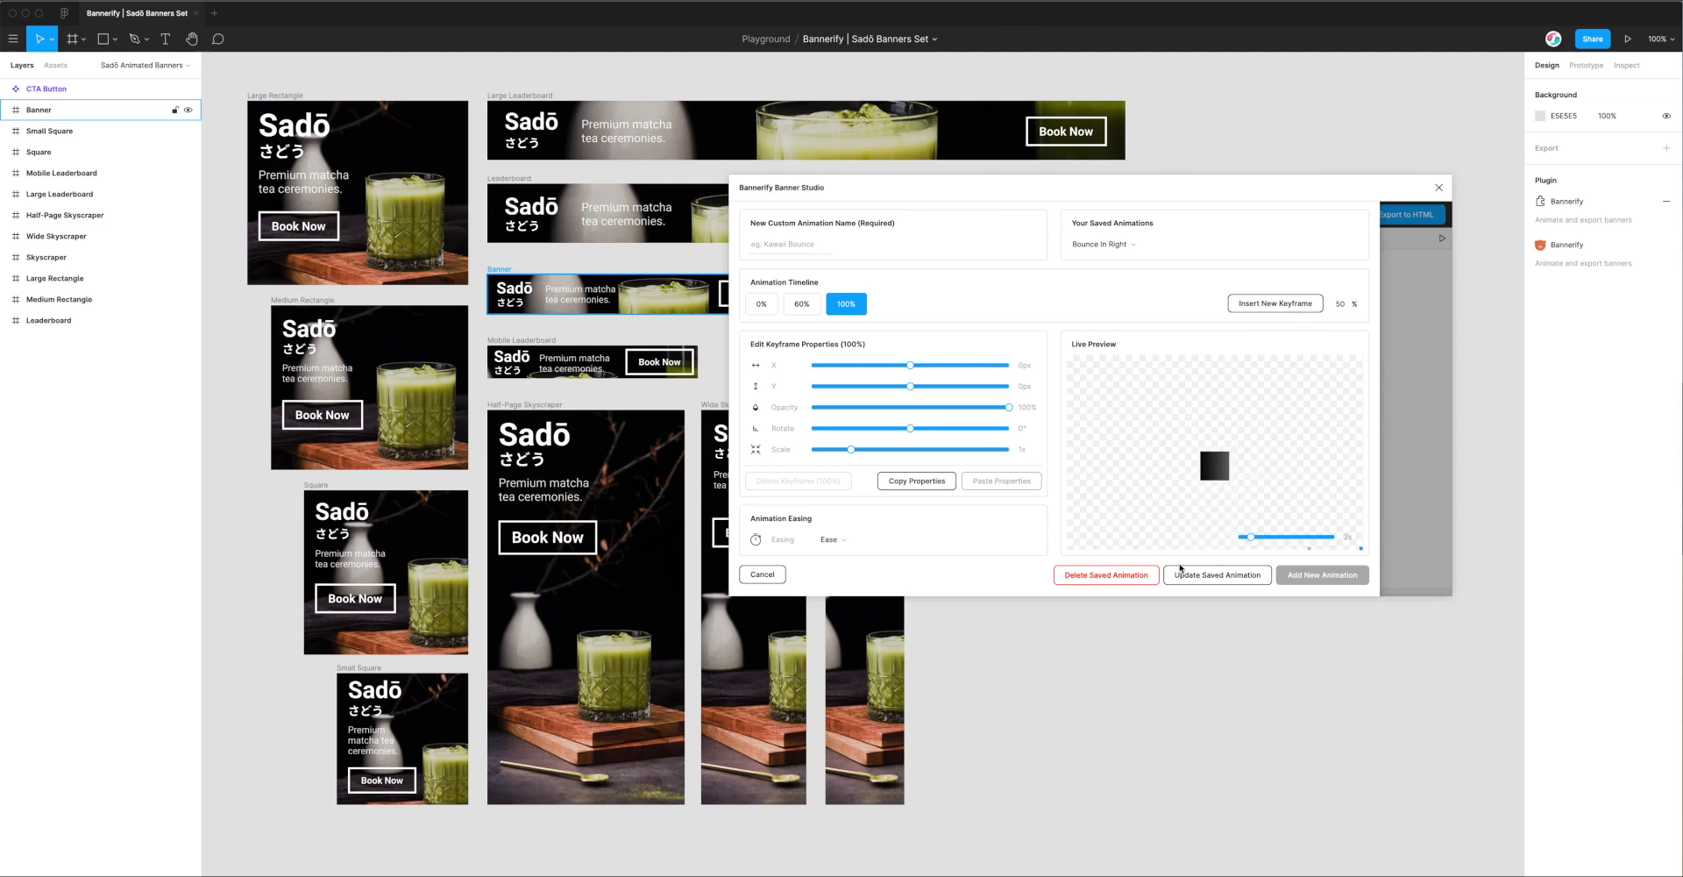
Name the modified animation "Bounce Right v2" and add it as a new animation
click(782, 244)
text(Bounce R)
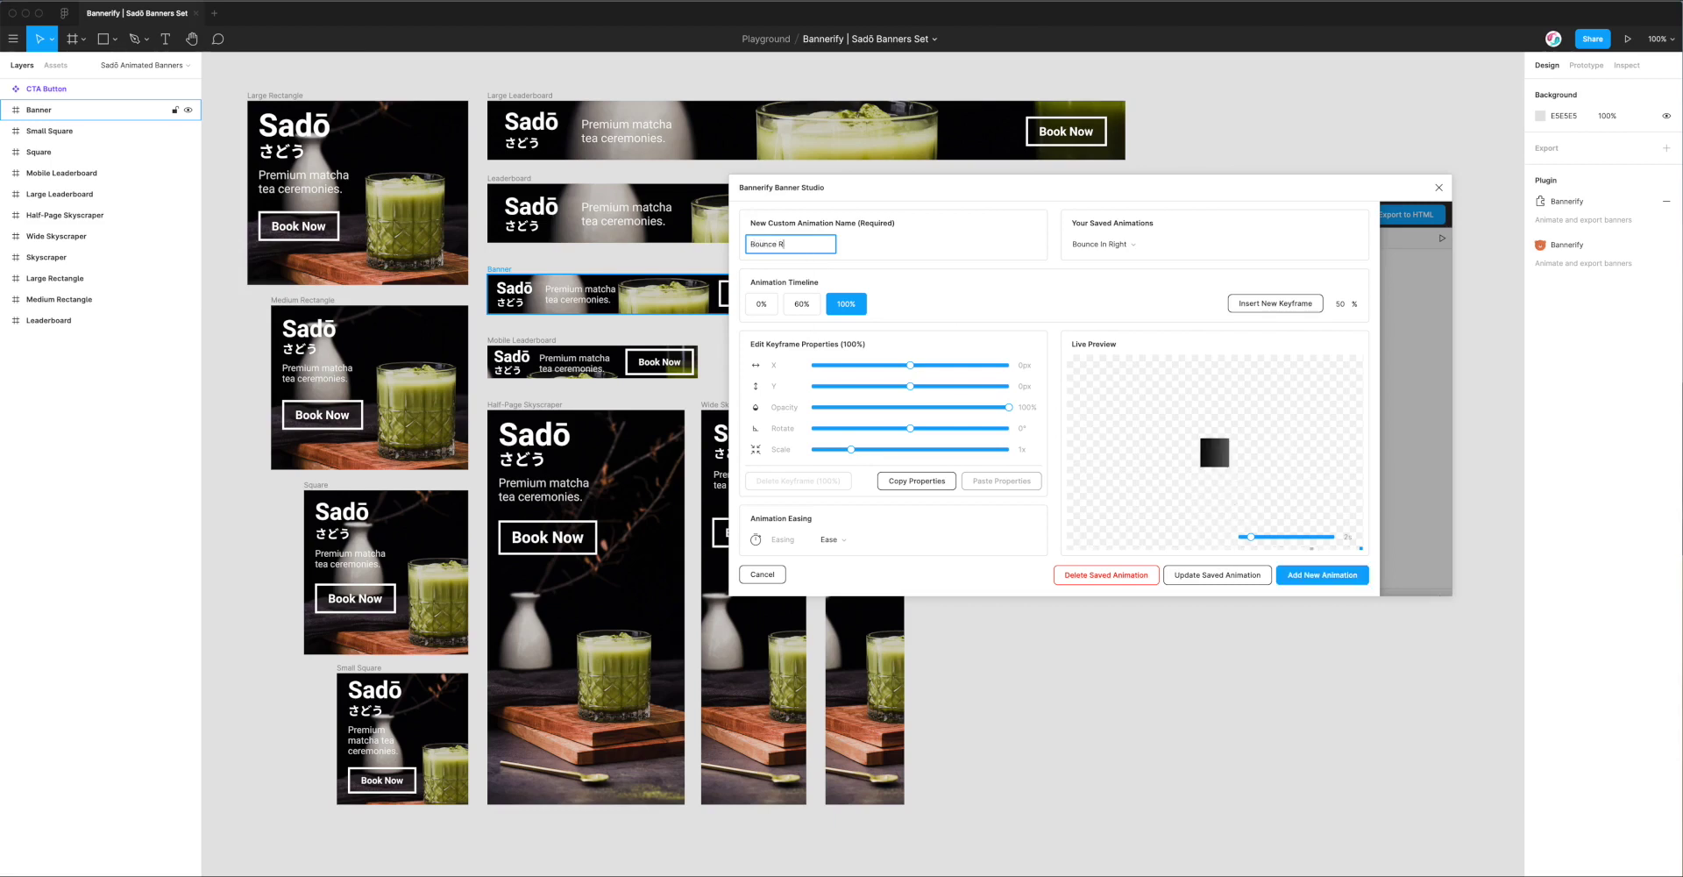
text(ight )
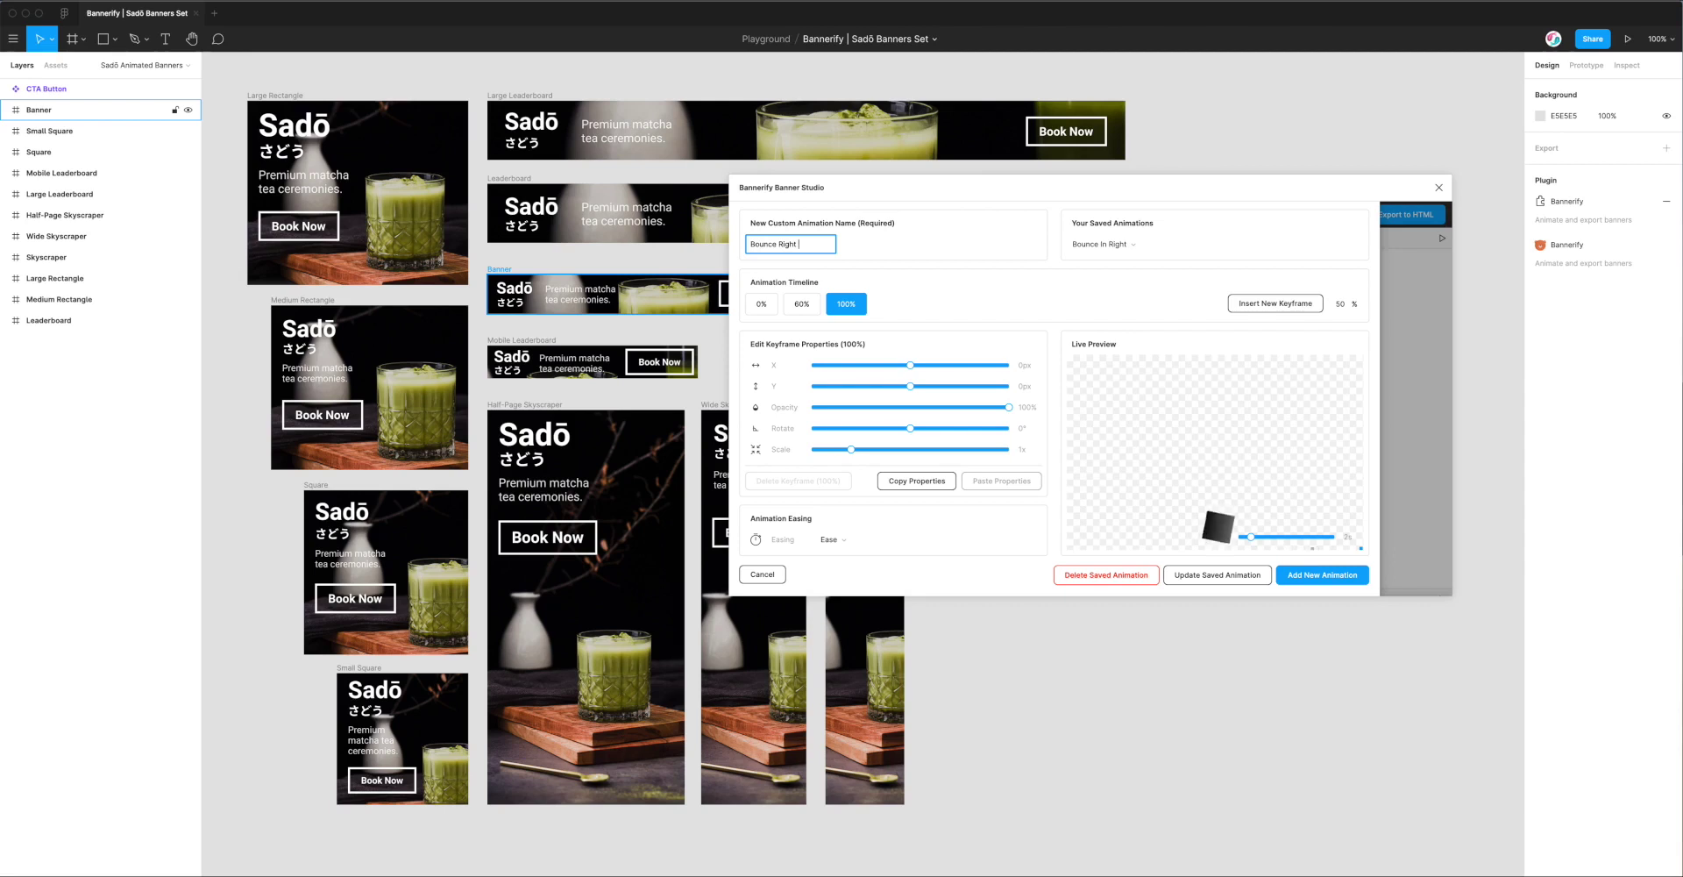
text(v2)
click(1244, 601)
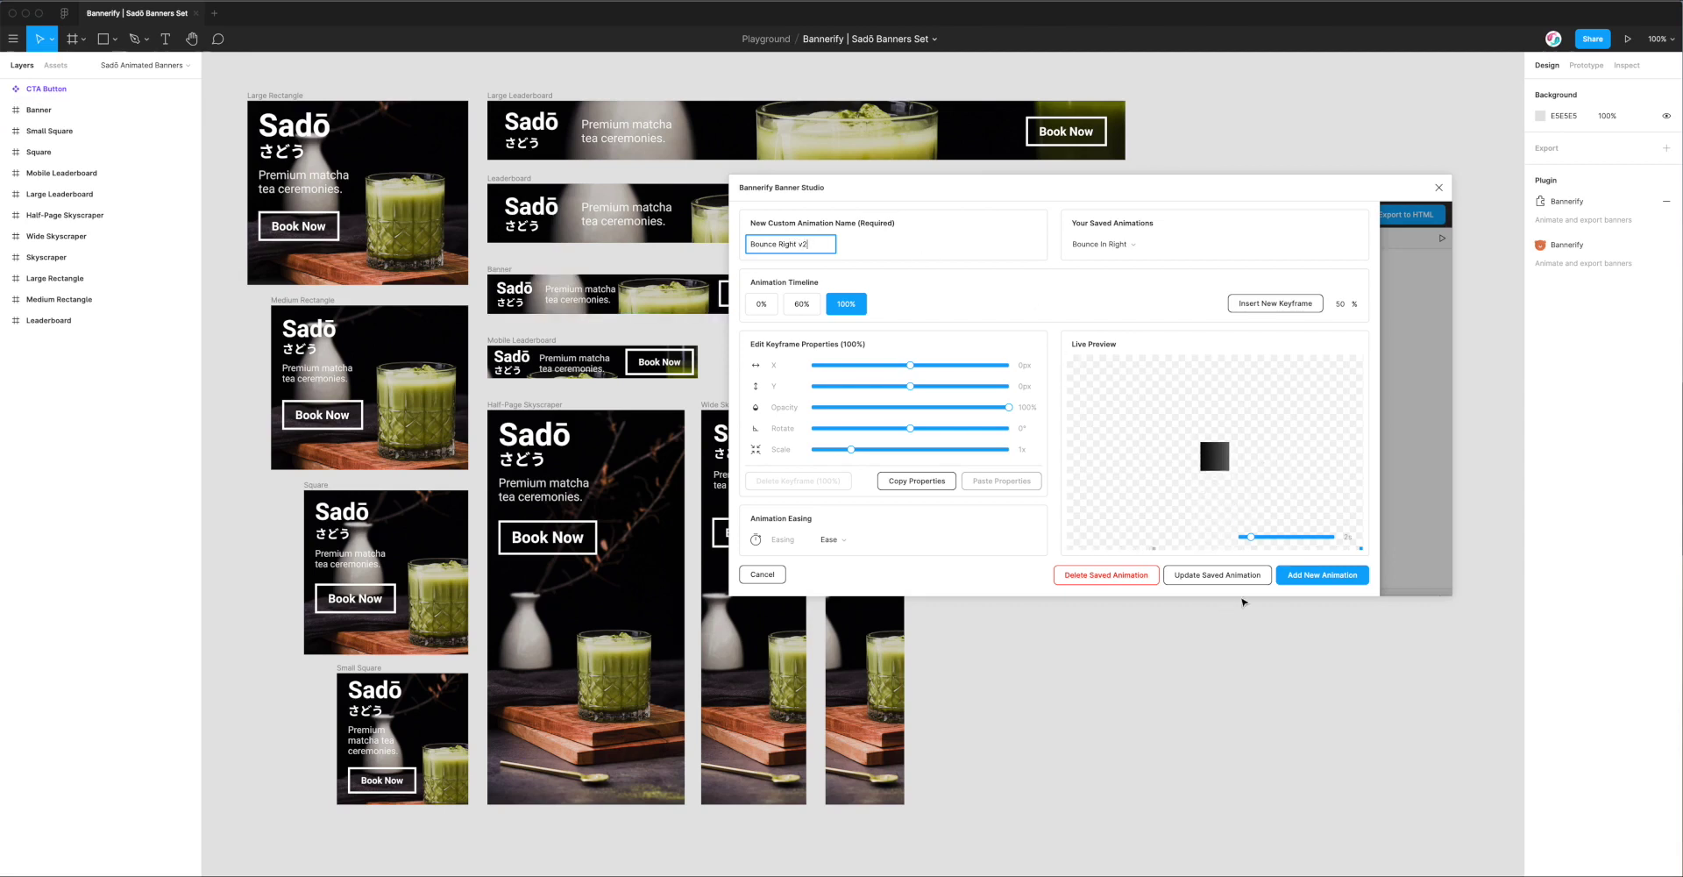
click(1305, 575)
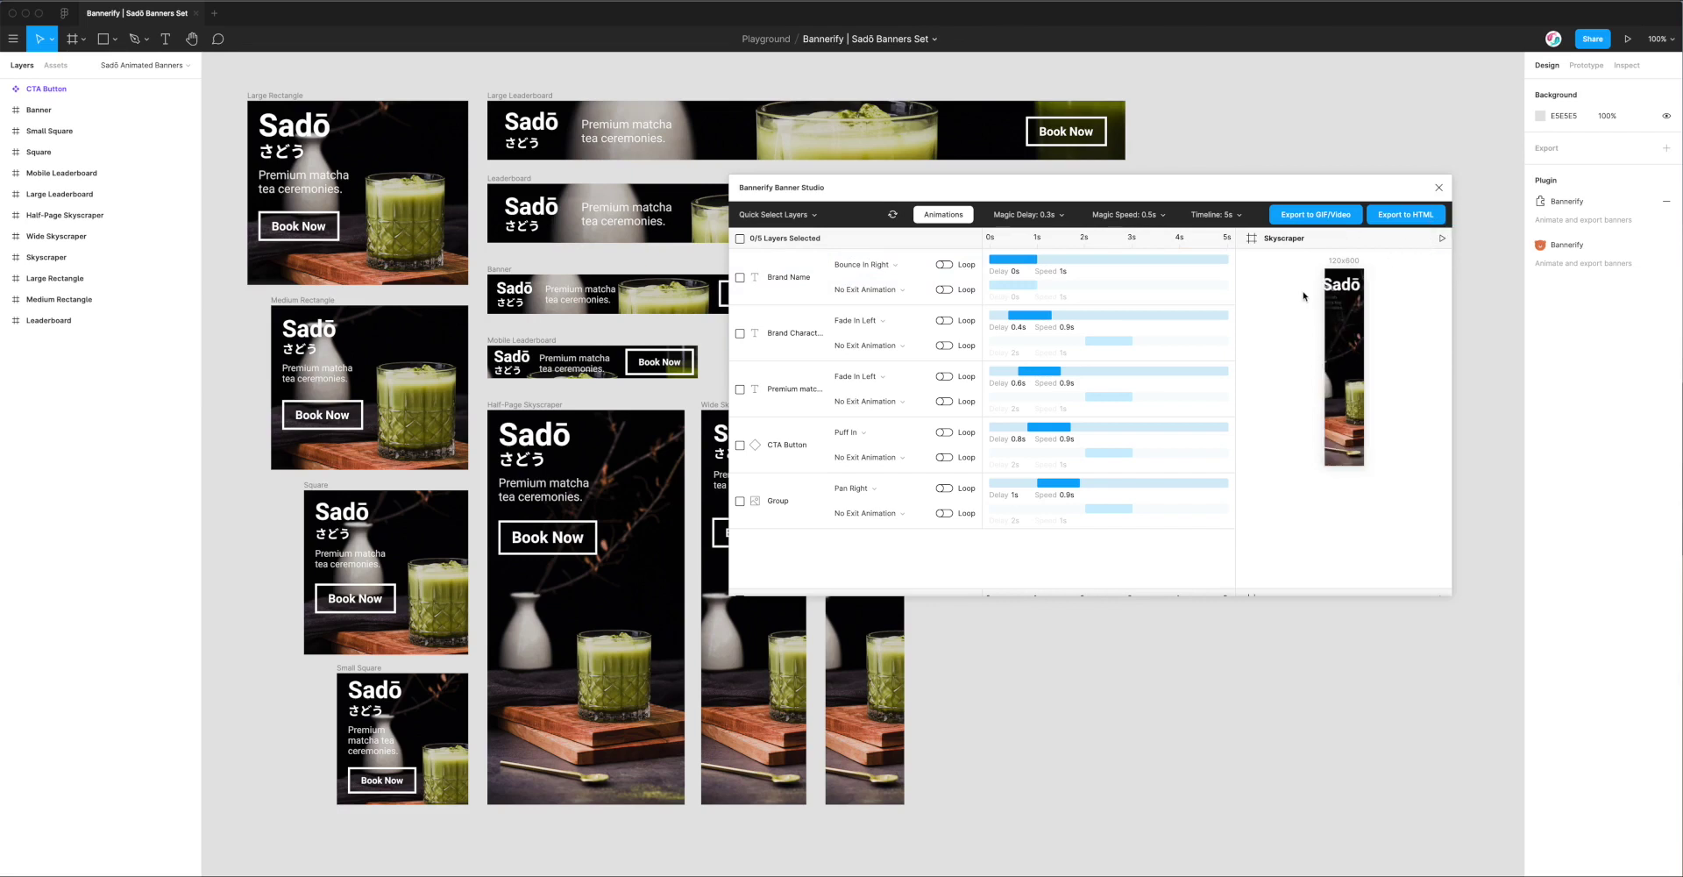
Apply the custom Bounce Right v2 entry animation to the Skyscraper's Brand Name layer and preview the banner
click(888, 266)
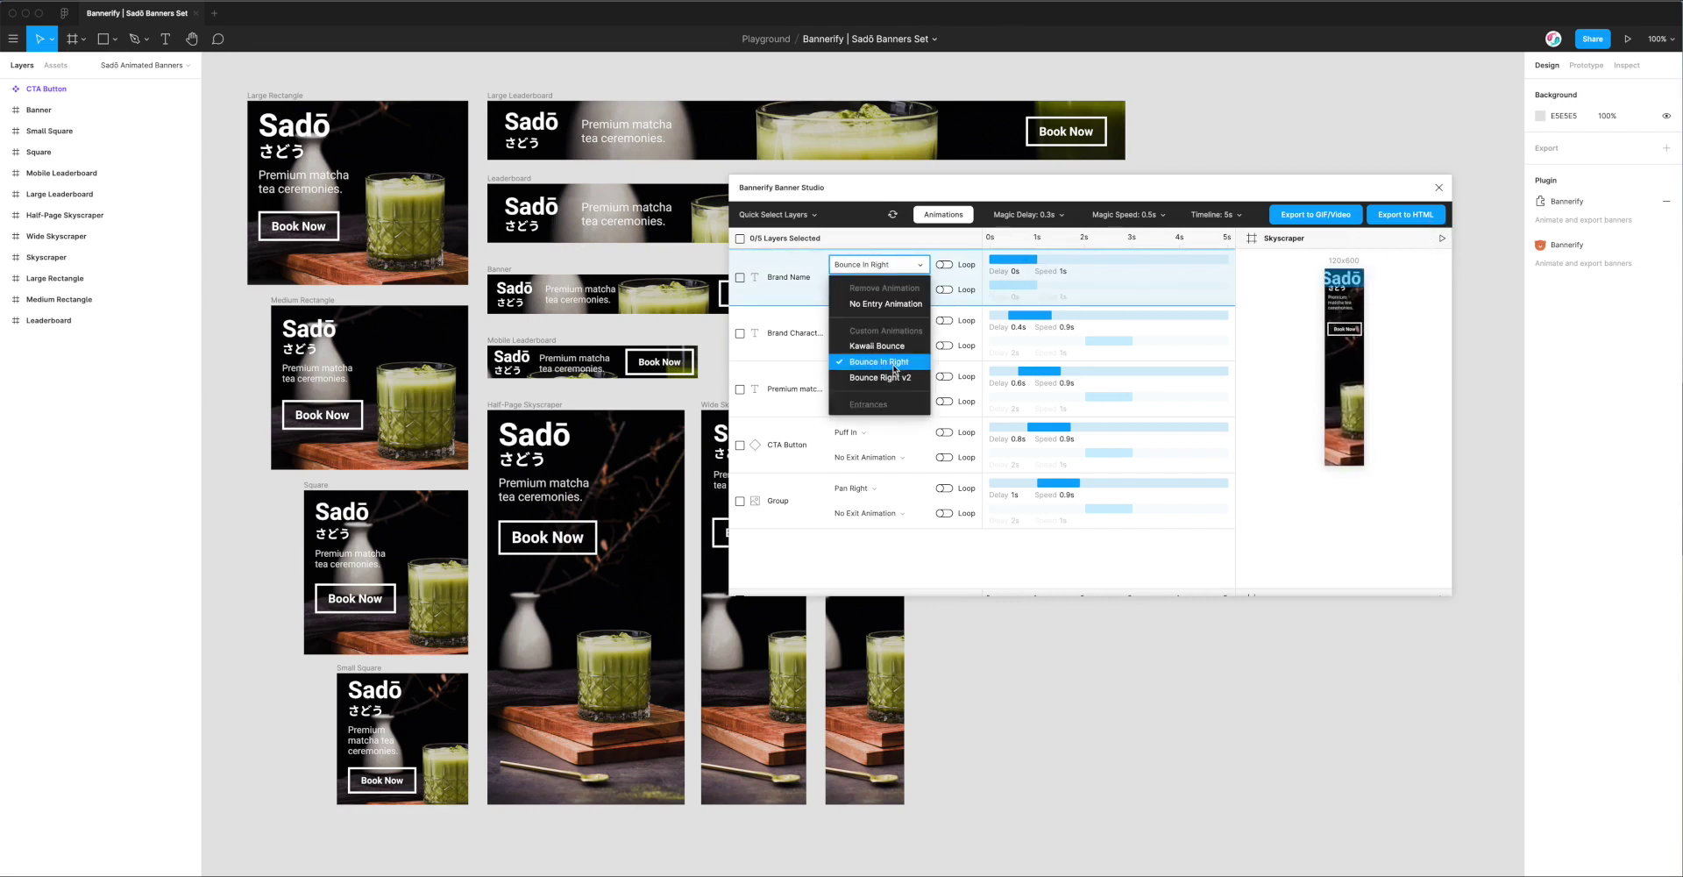
click(884, 378)
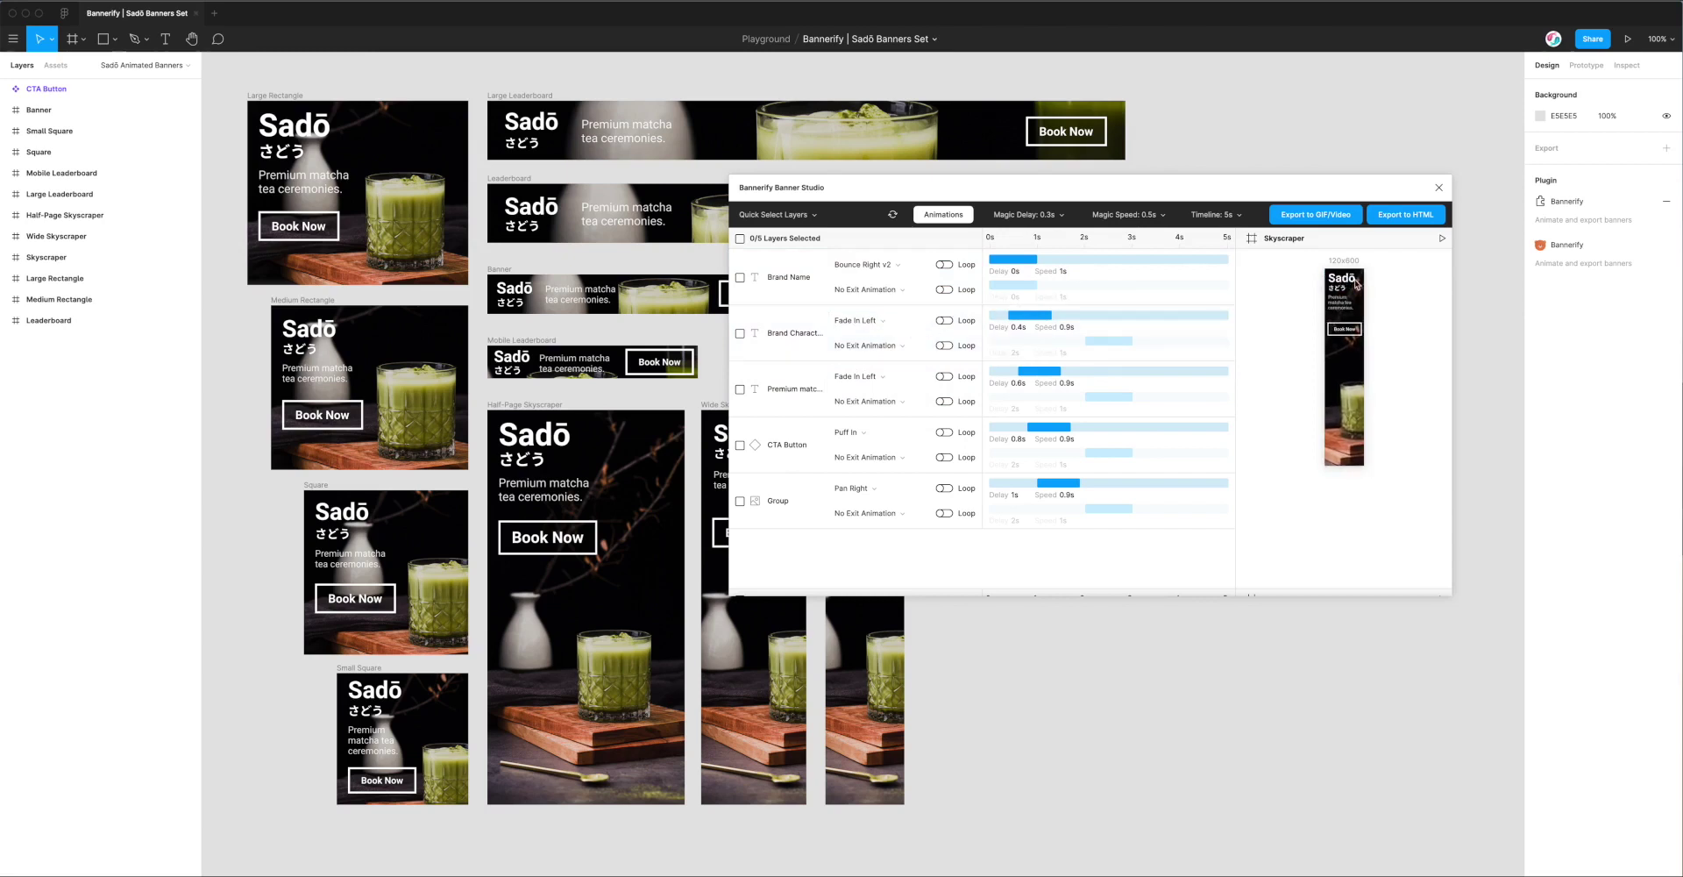
click(1442, 239)
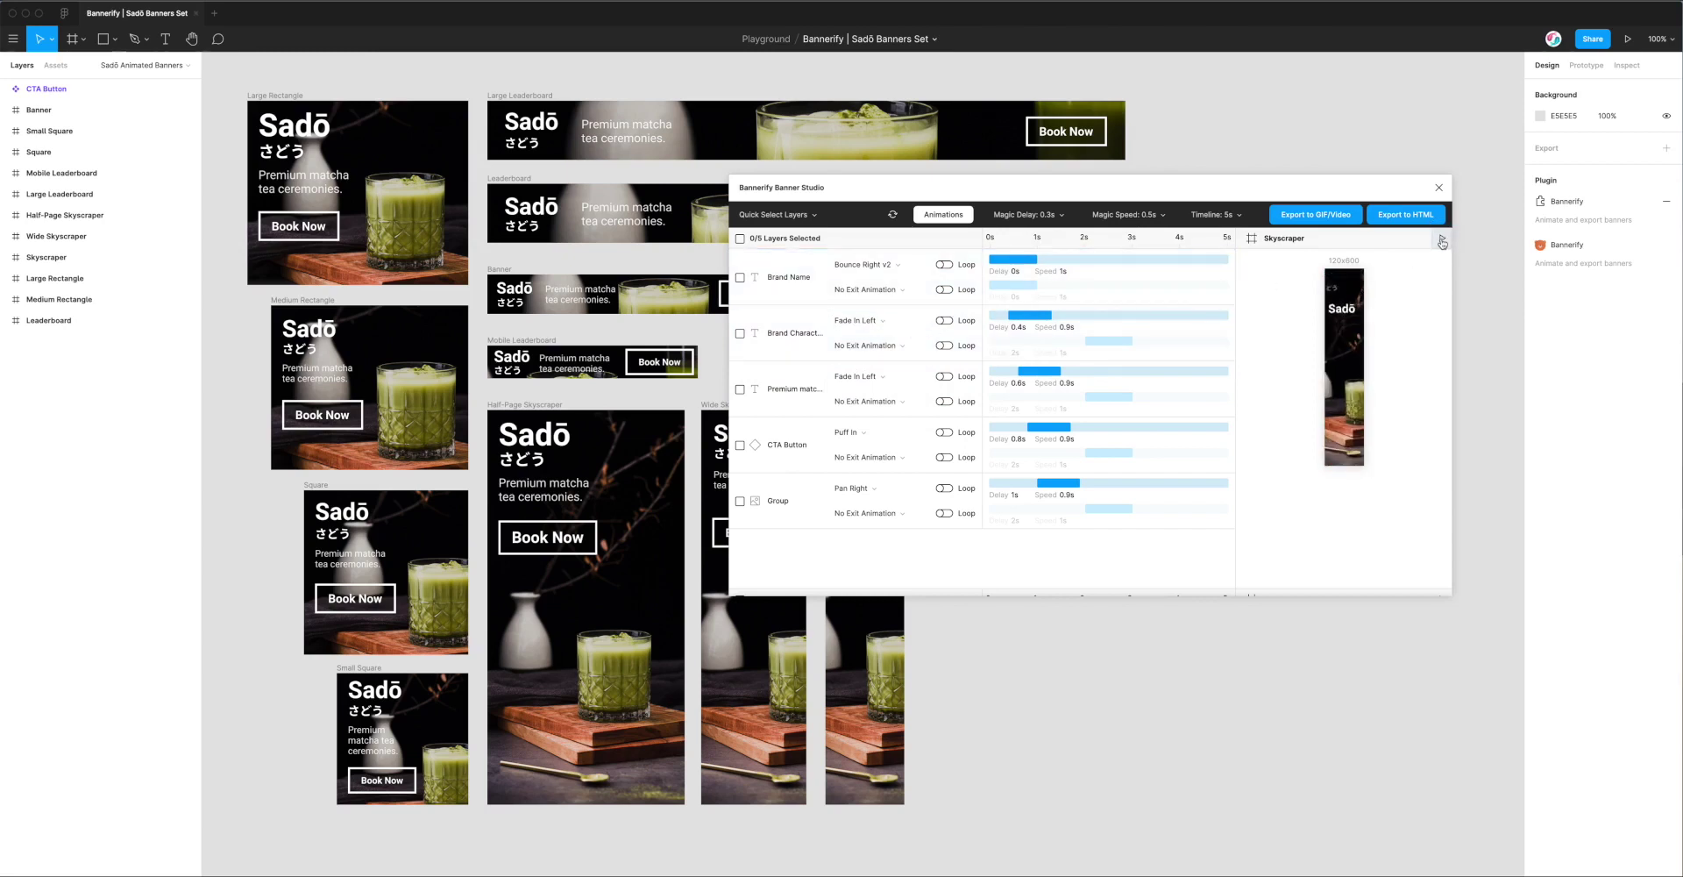
click(890, 264)
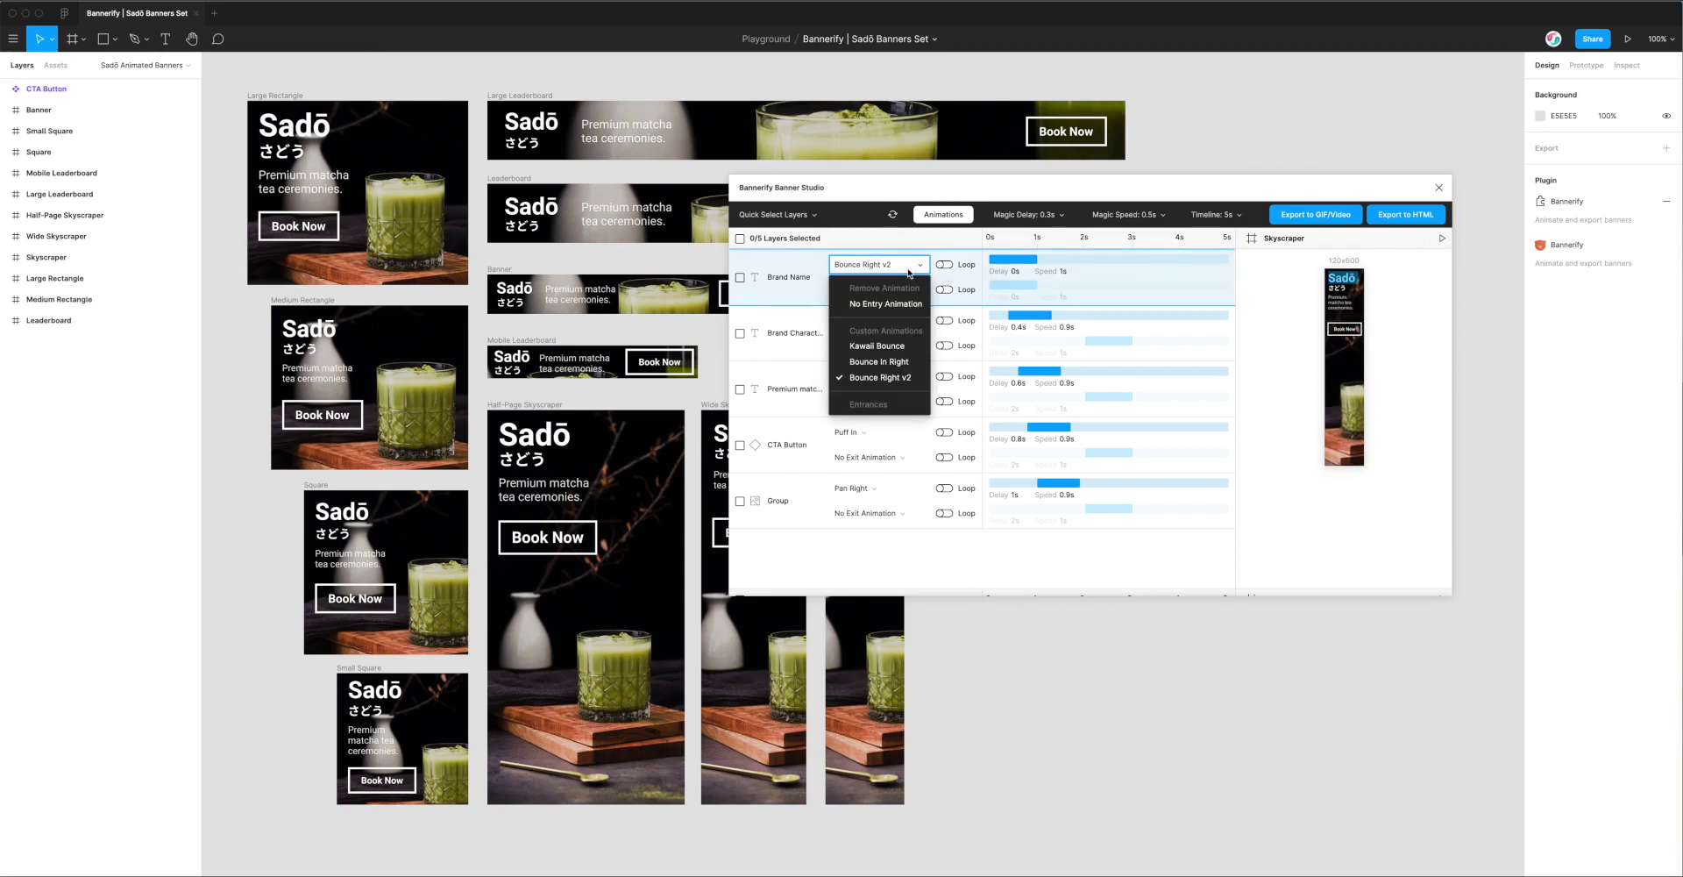
click(896, 377)
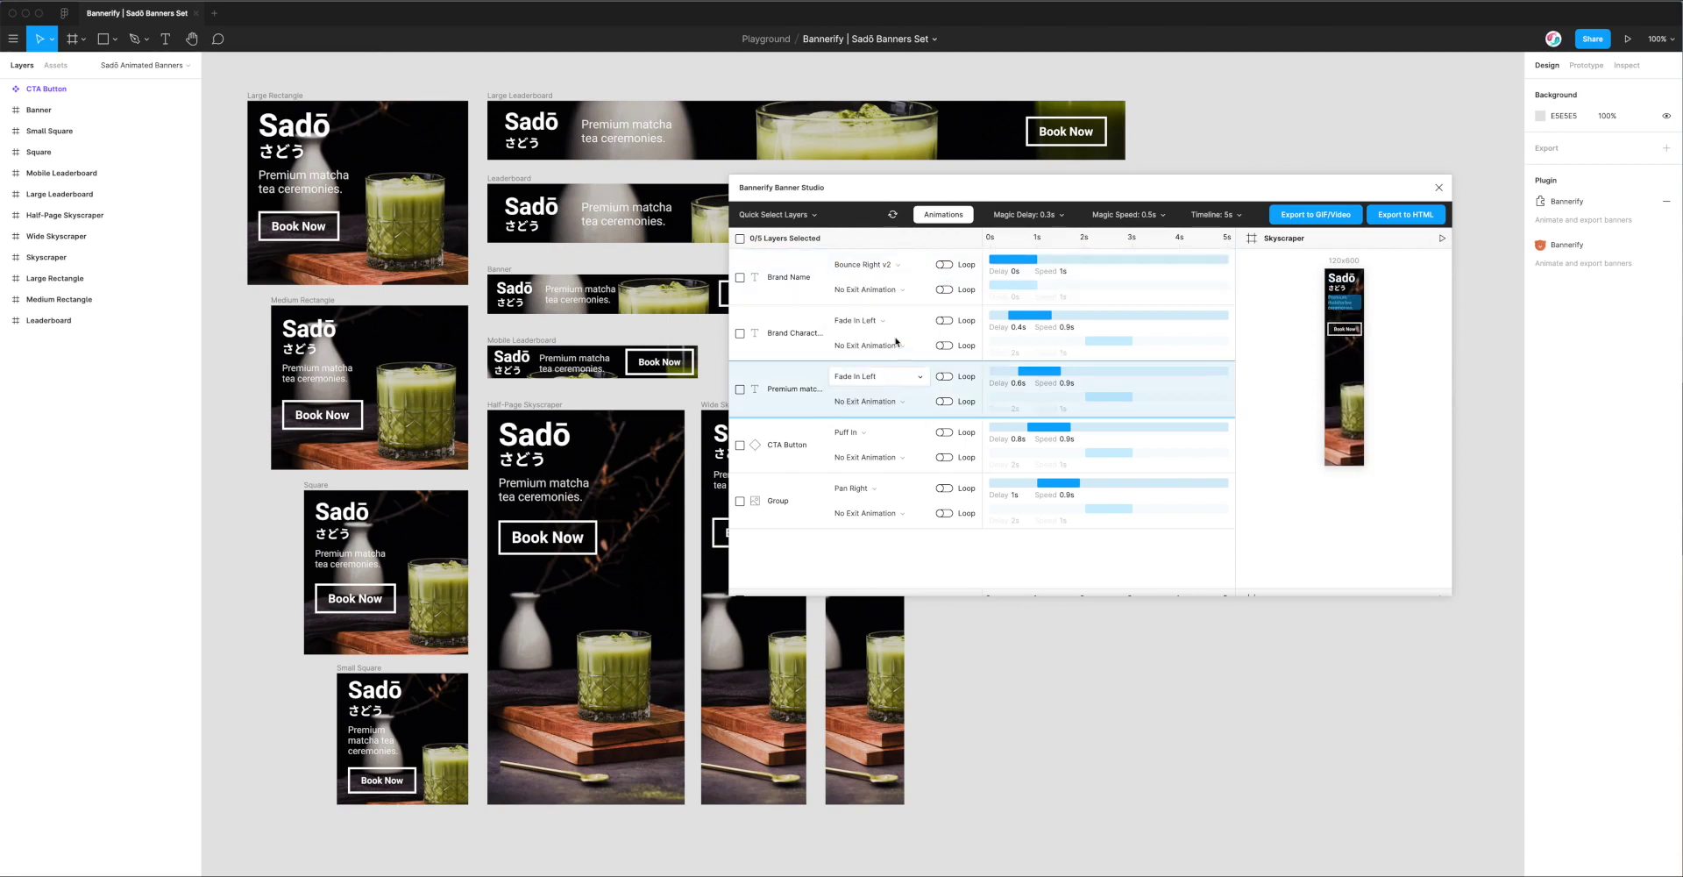
Set the rotation of the saved Bounce Right v2 animation's 60% keyframe to -150°, update the animation, and preview the Skyscraper banner
click(943, 217)
click(1118, 252)
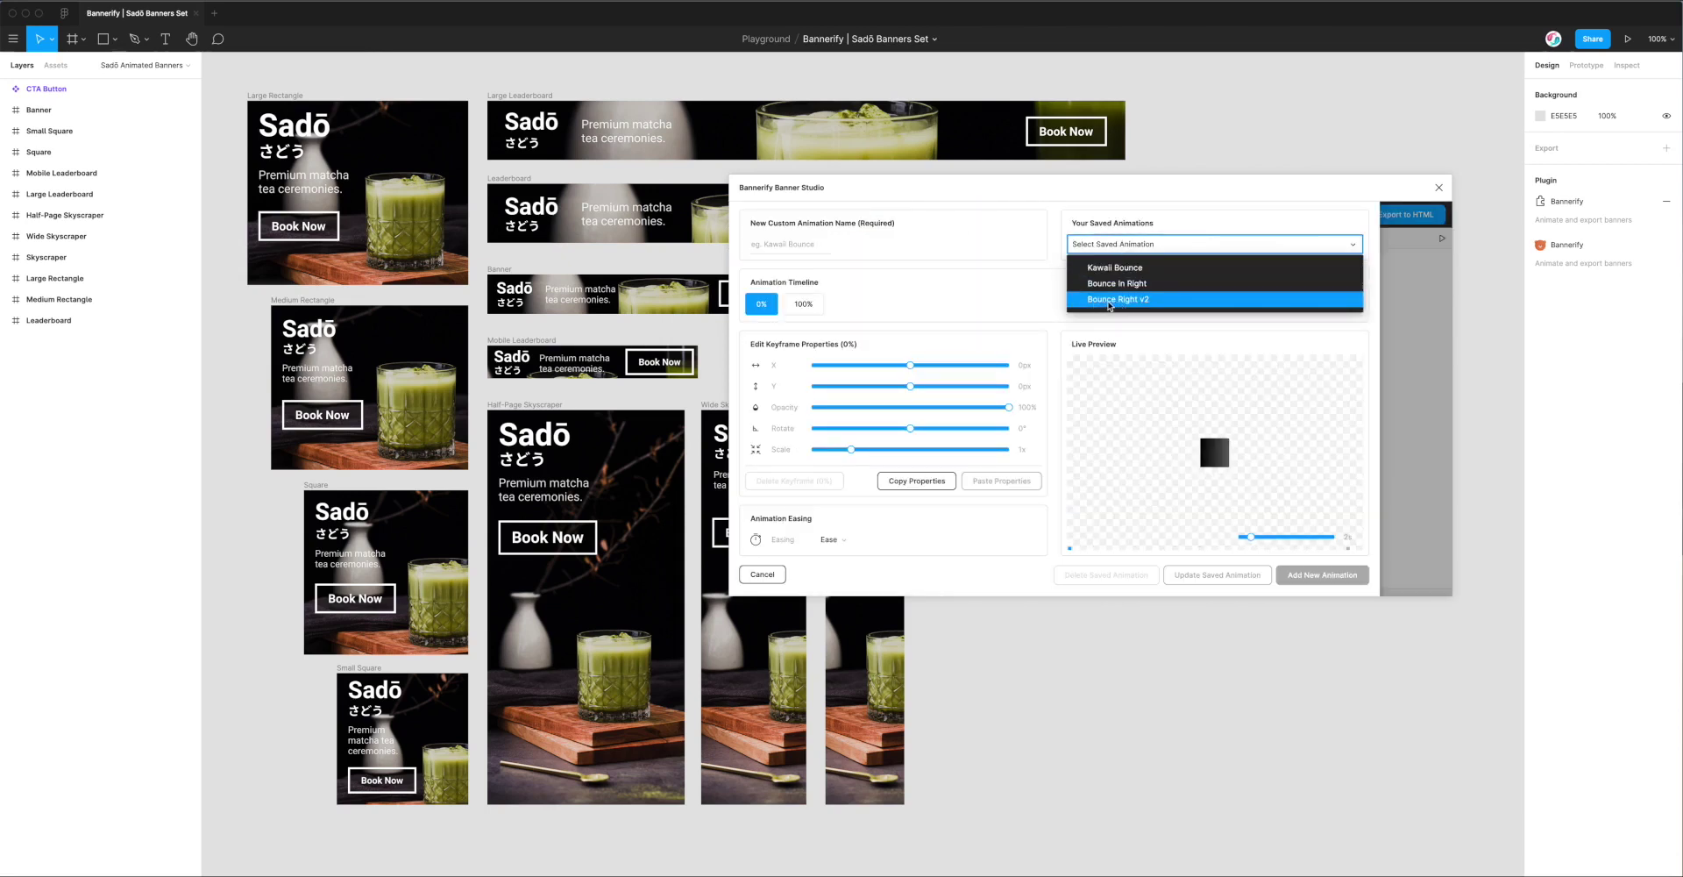
click(1138, 300)
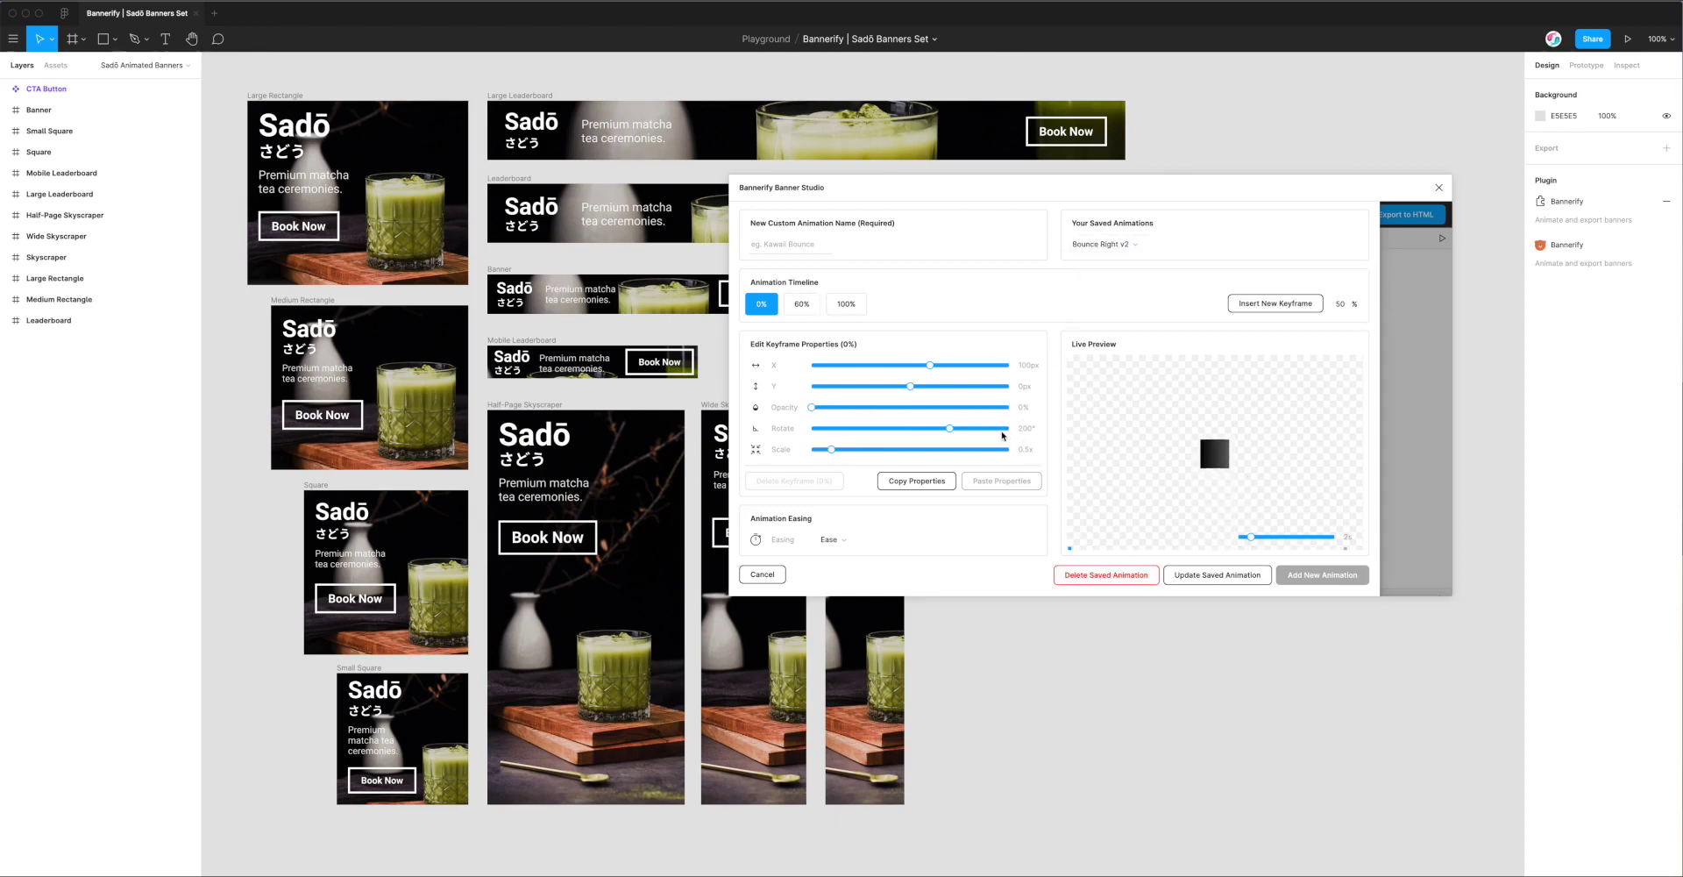
click(802, 306)
drag(909, 430, 881, 428)
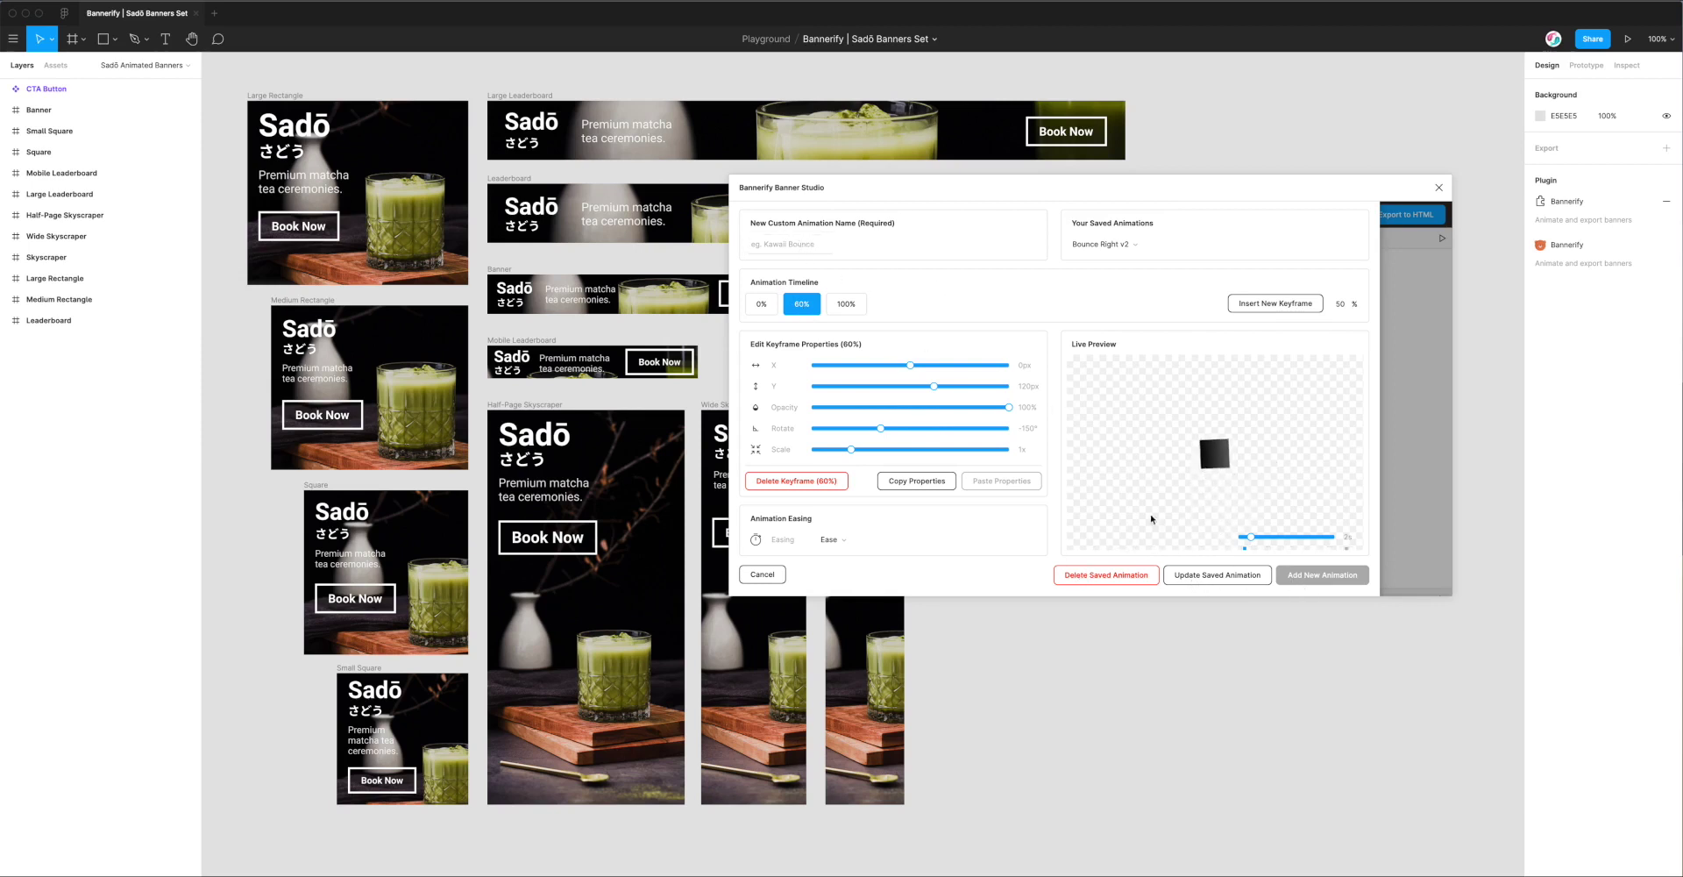
click(1198, 577)
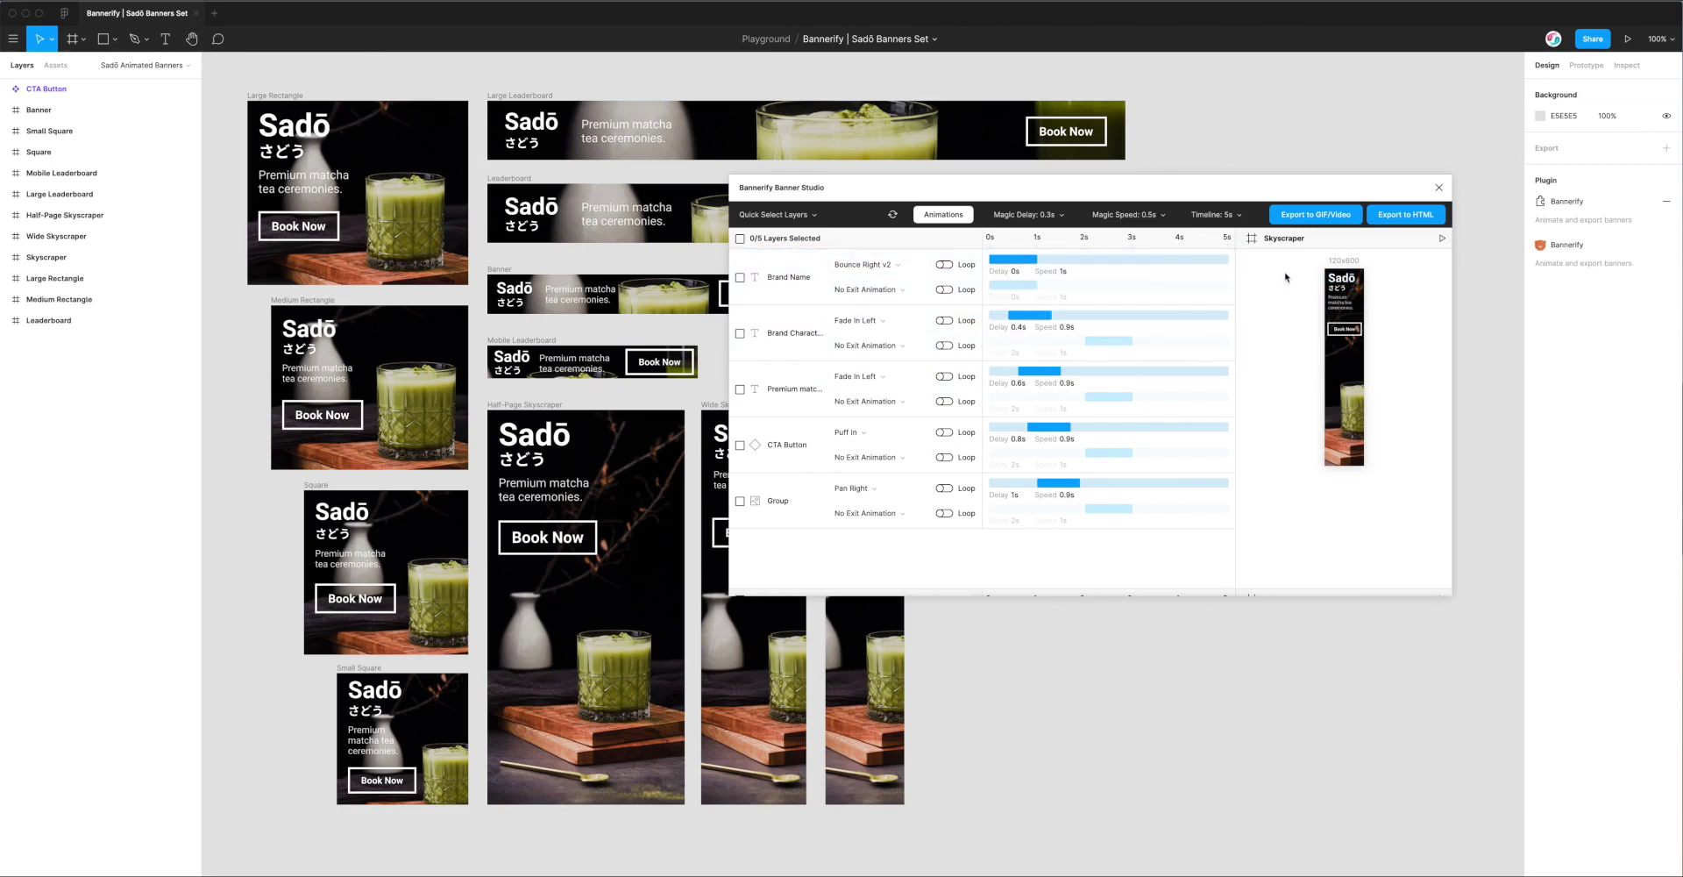
click(1441, 238)
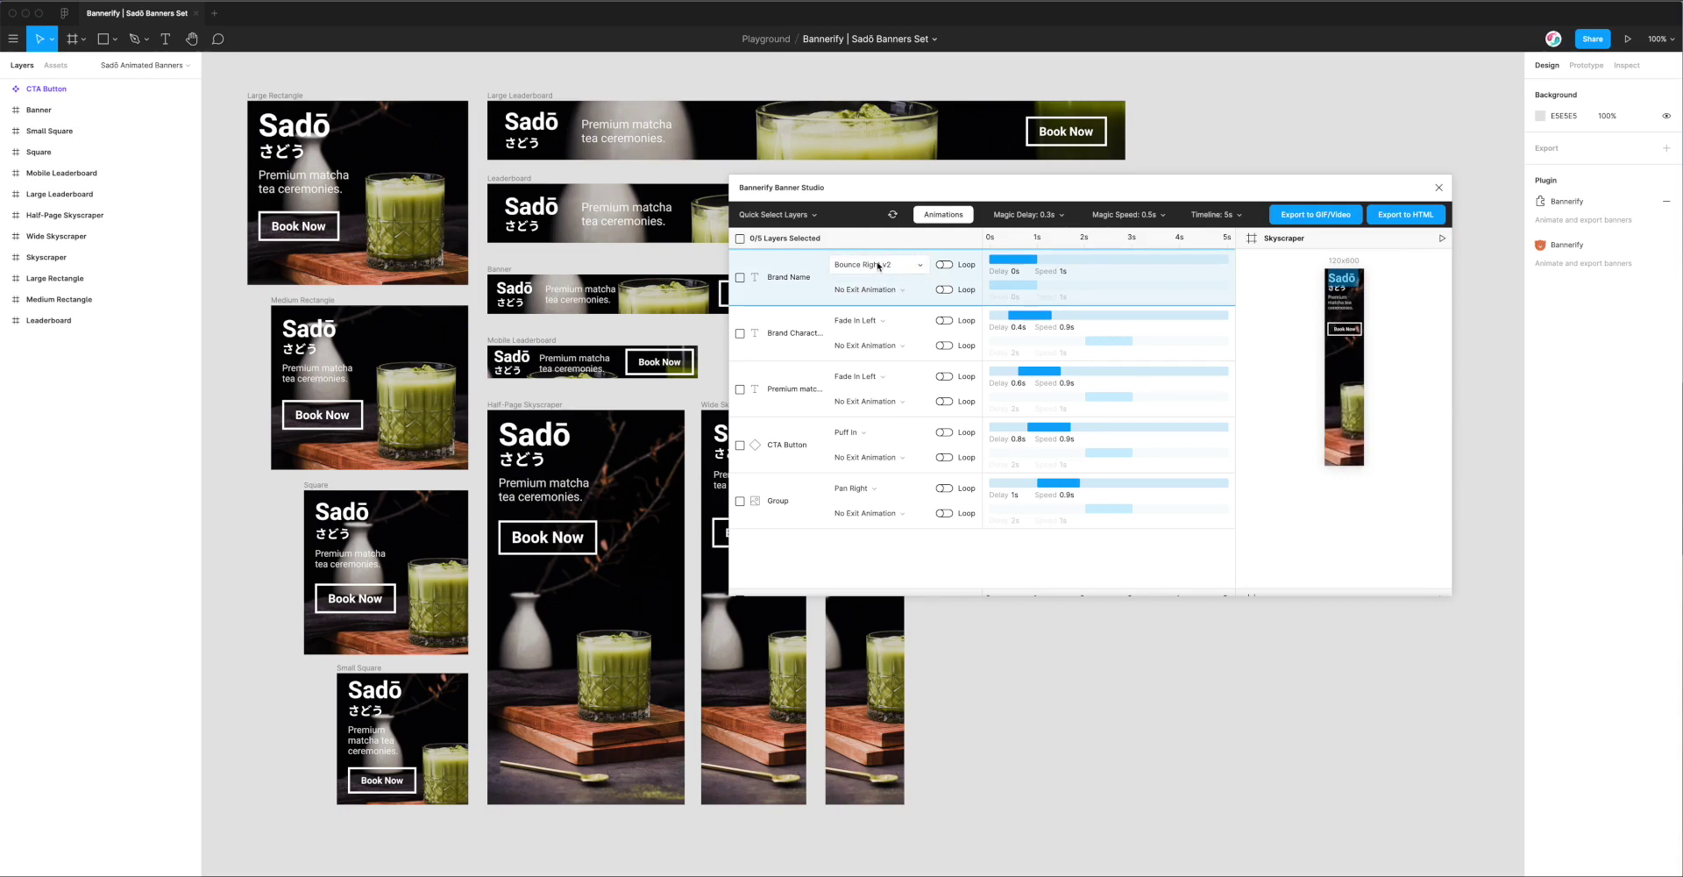
scroll(903, 385, down, 6)
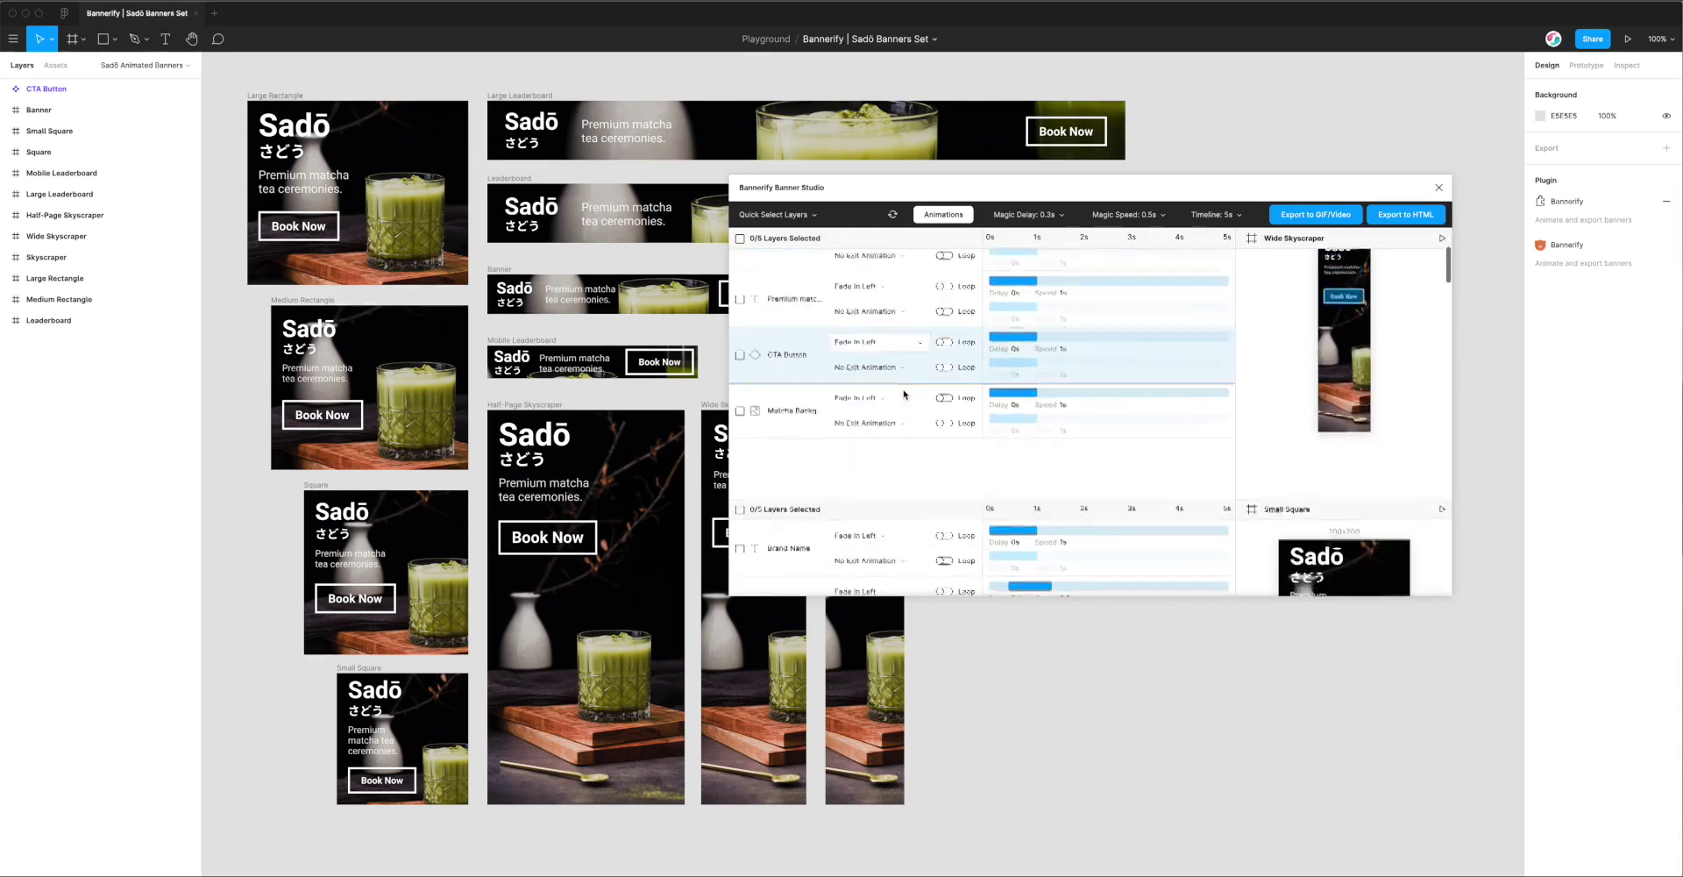
scroll(904, 395, up, 6)
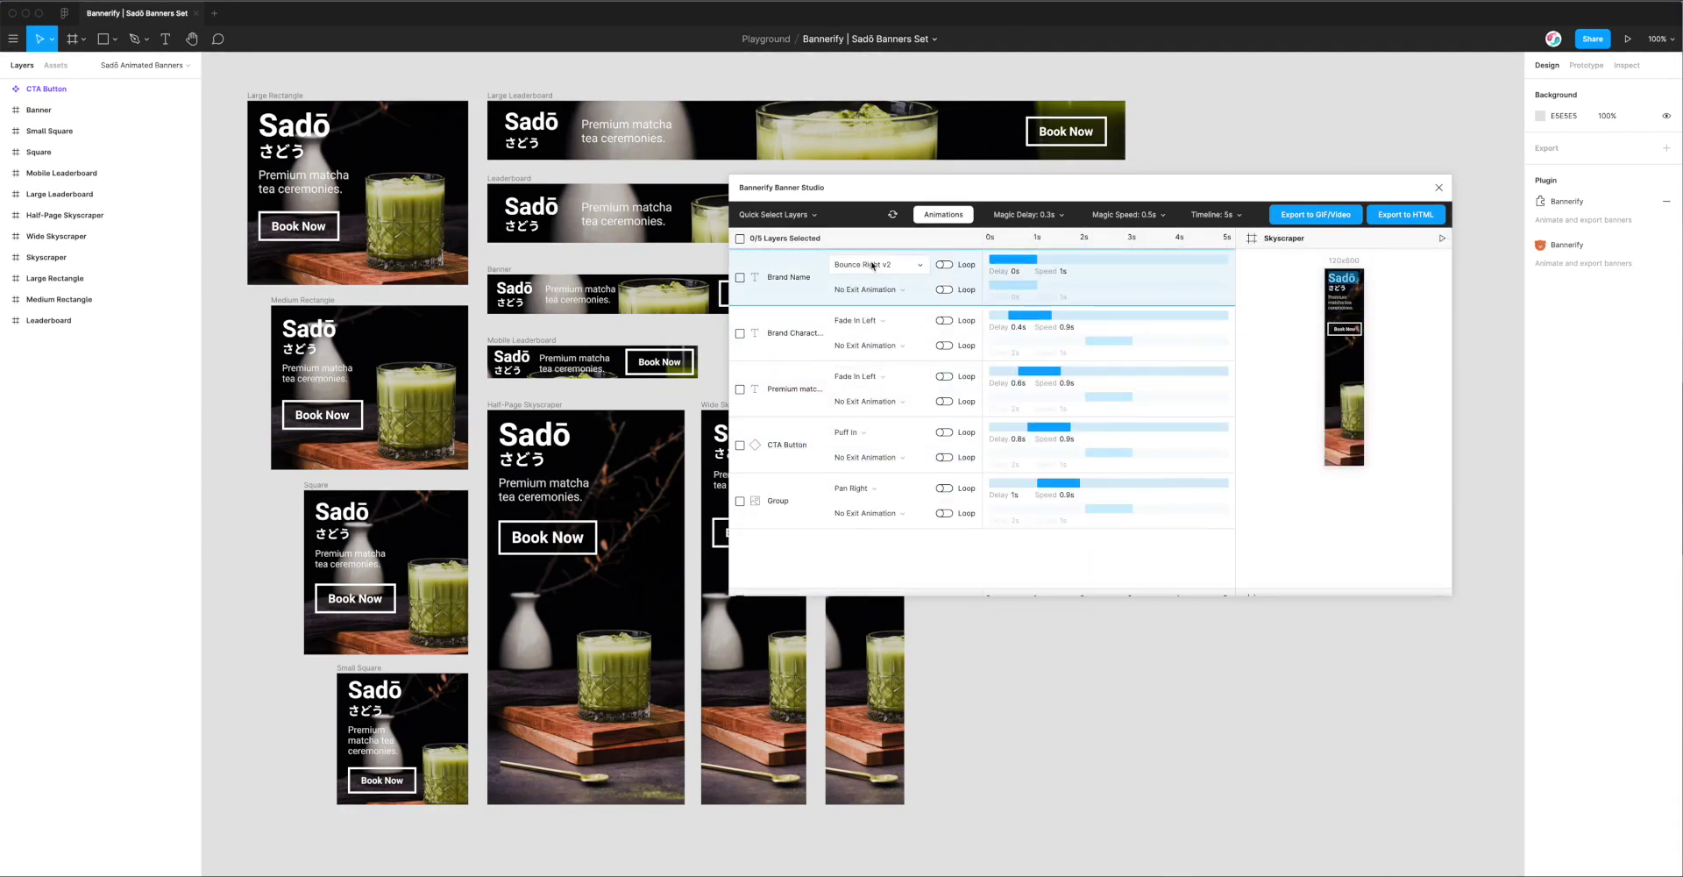
drag(948, 191, 945, 183)
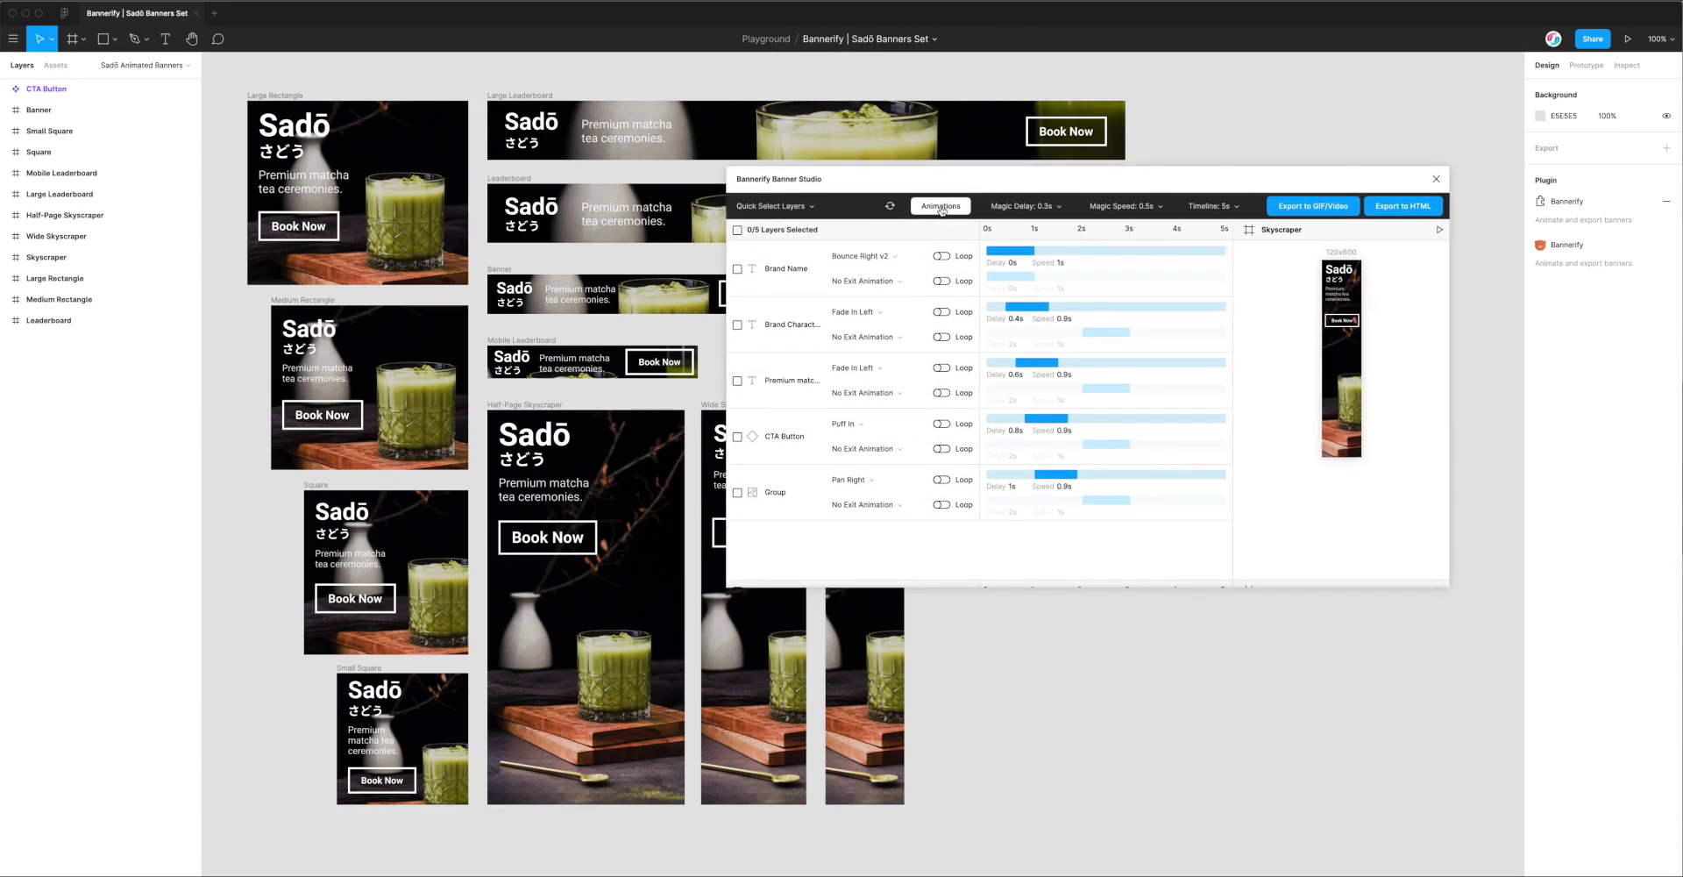
Load the saved Bounce Right v2 animation for editing and delete its 60% keyframe
click(938, 208)
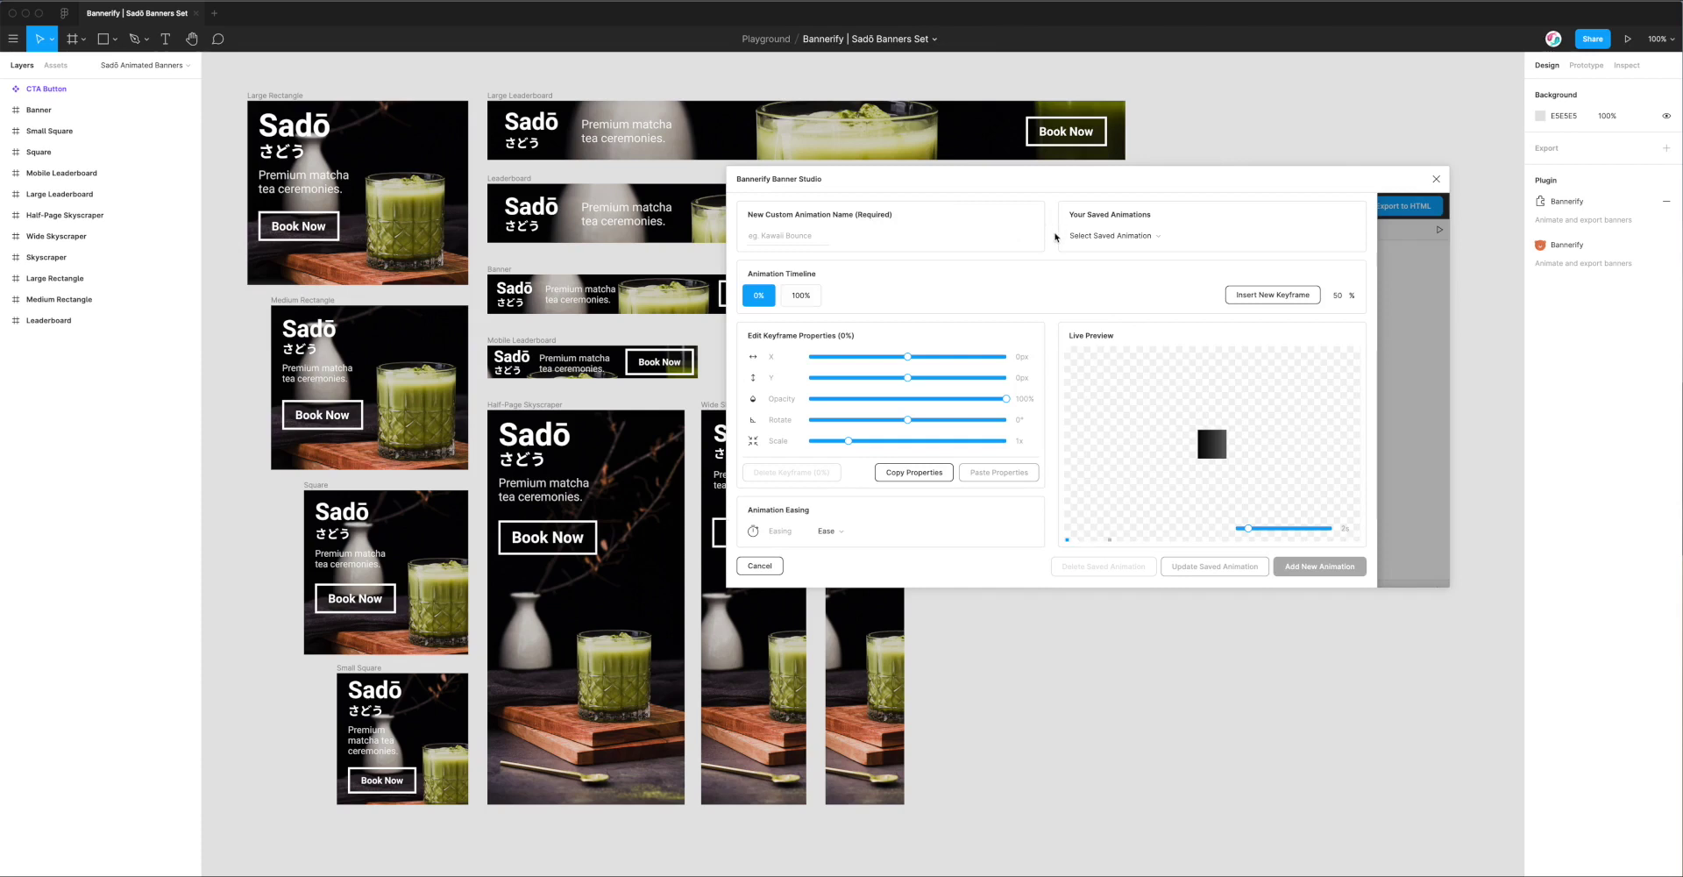
click(1109, 237)
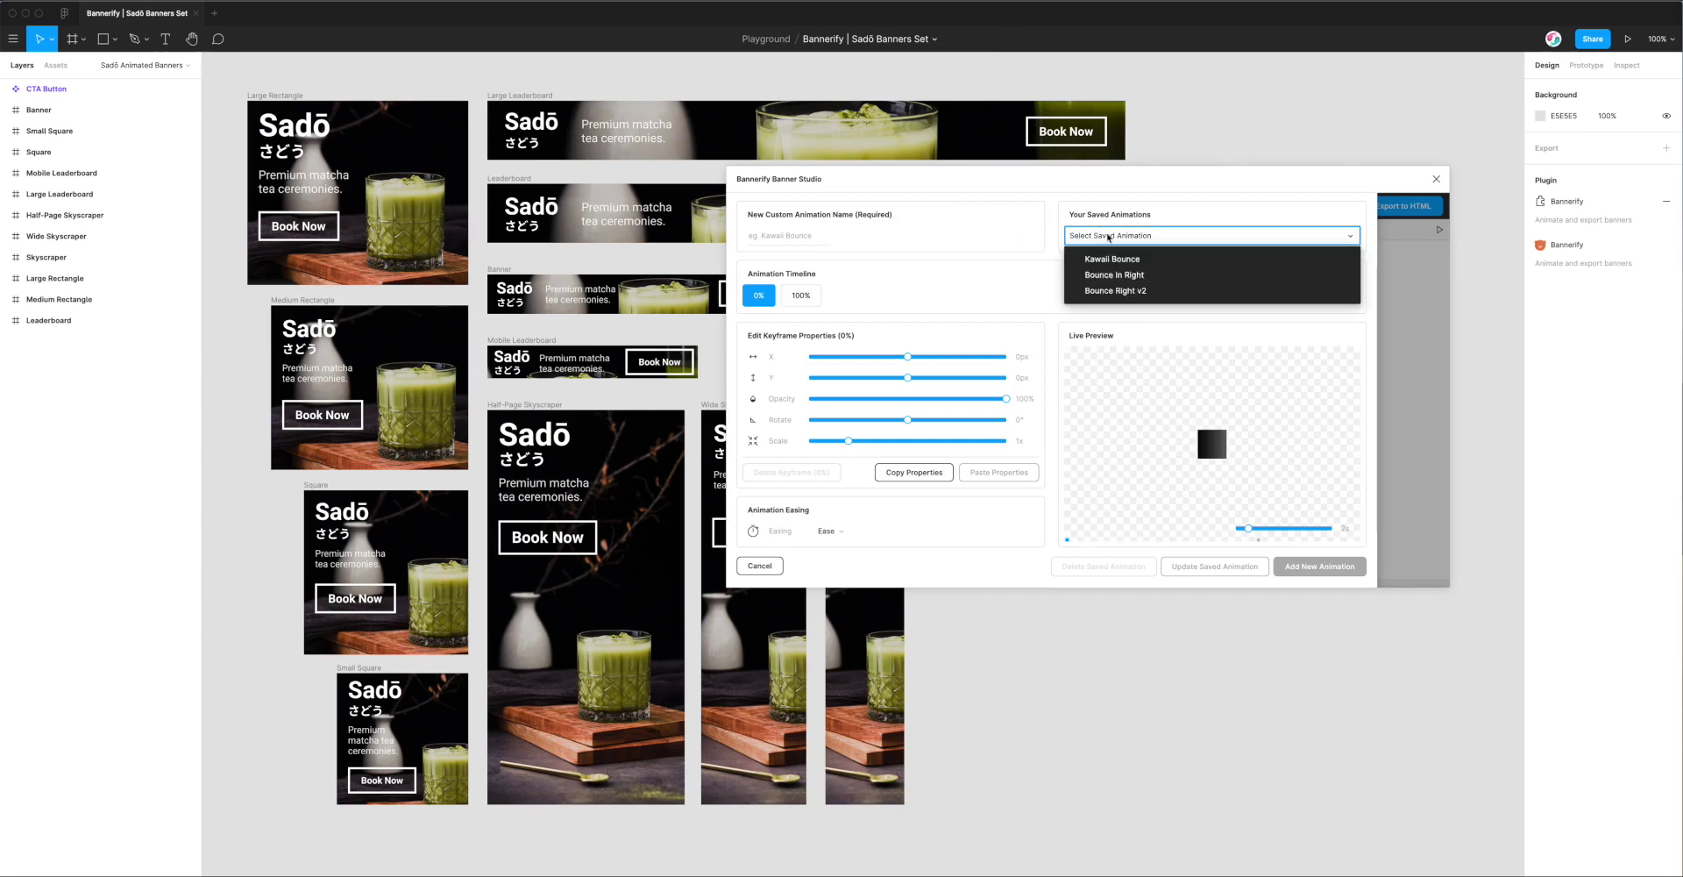
click(1115, 292)
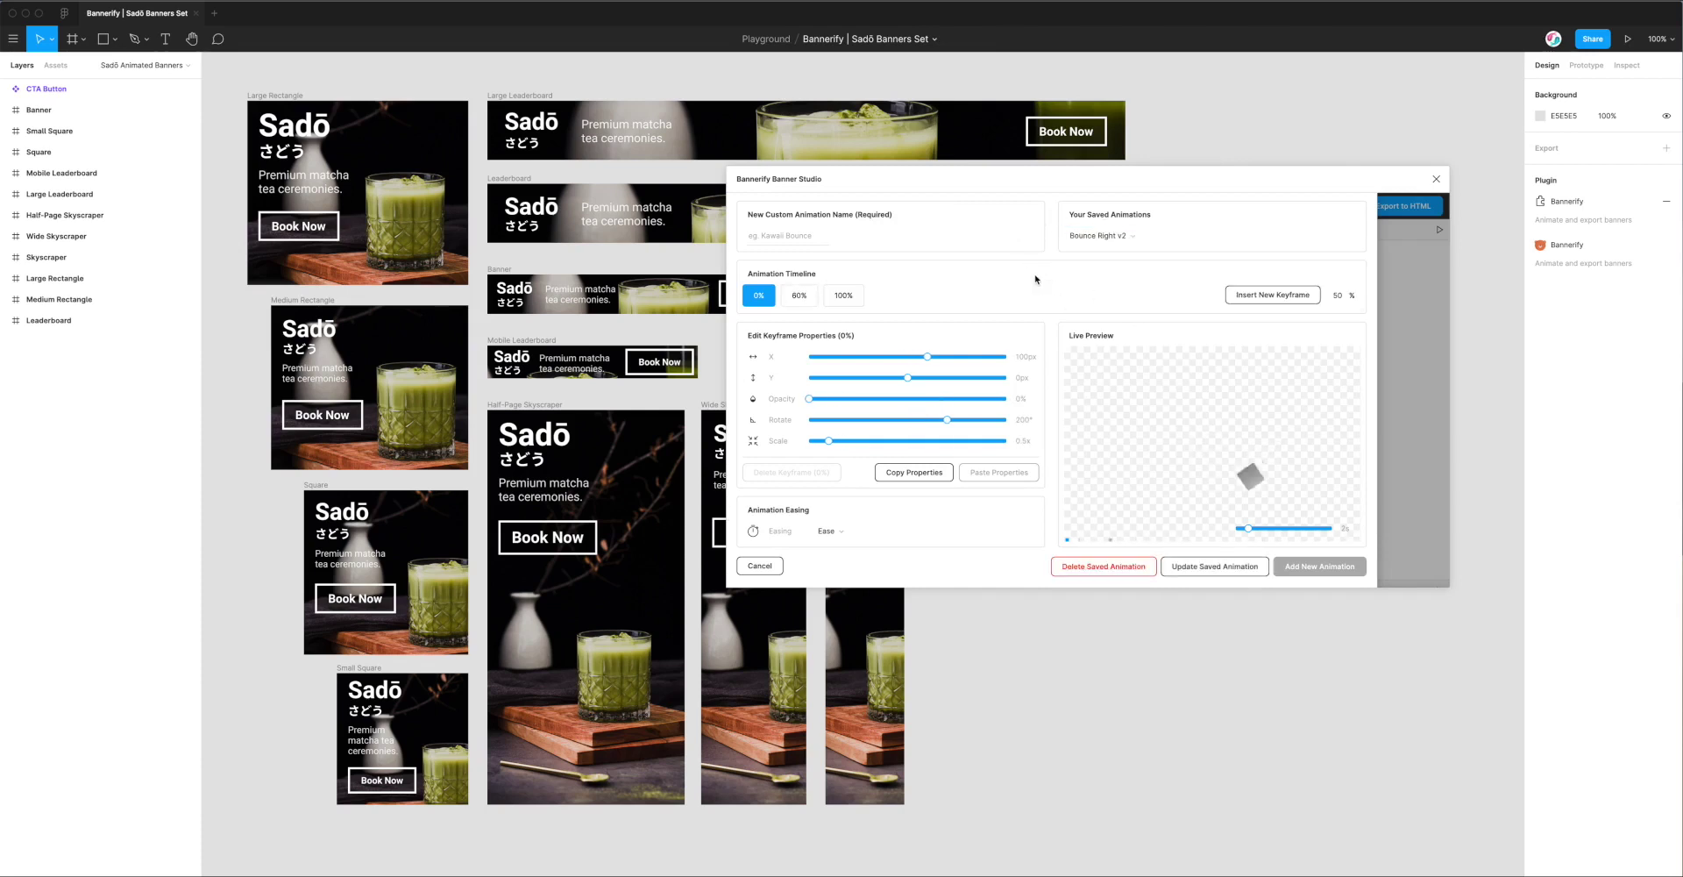
click(801, 298)
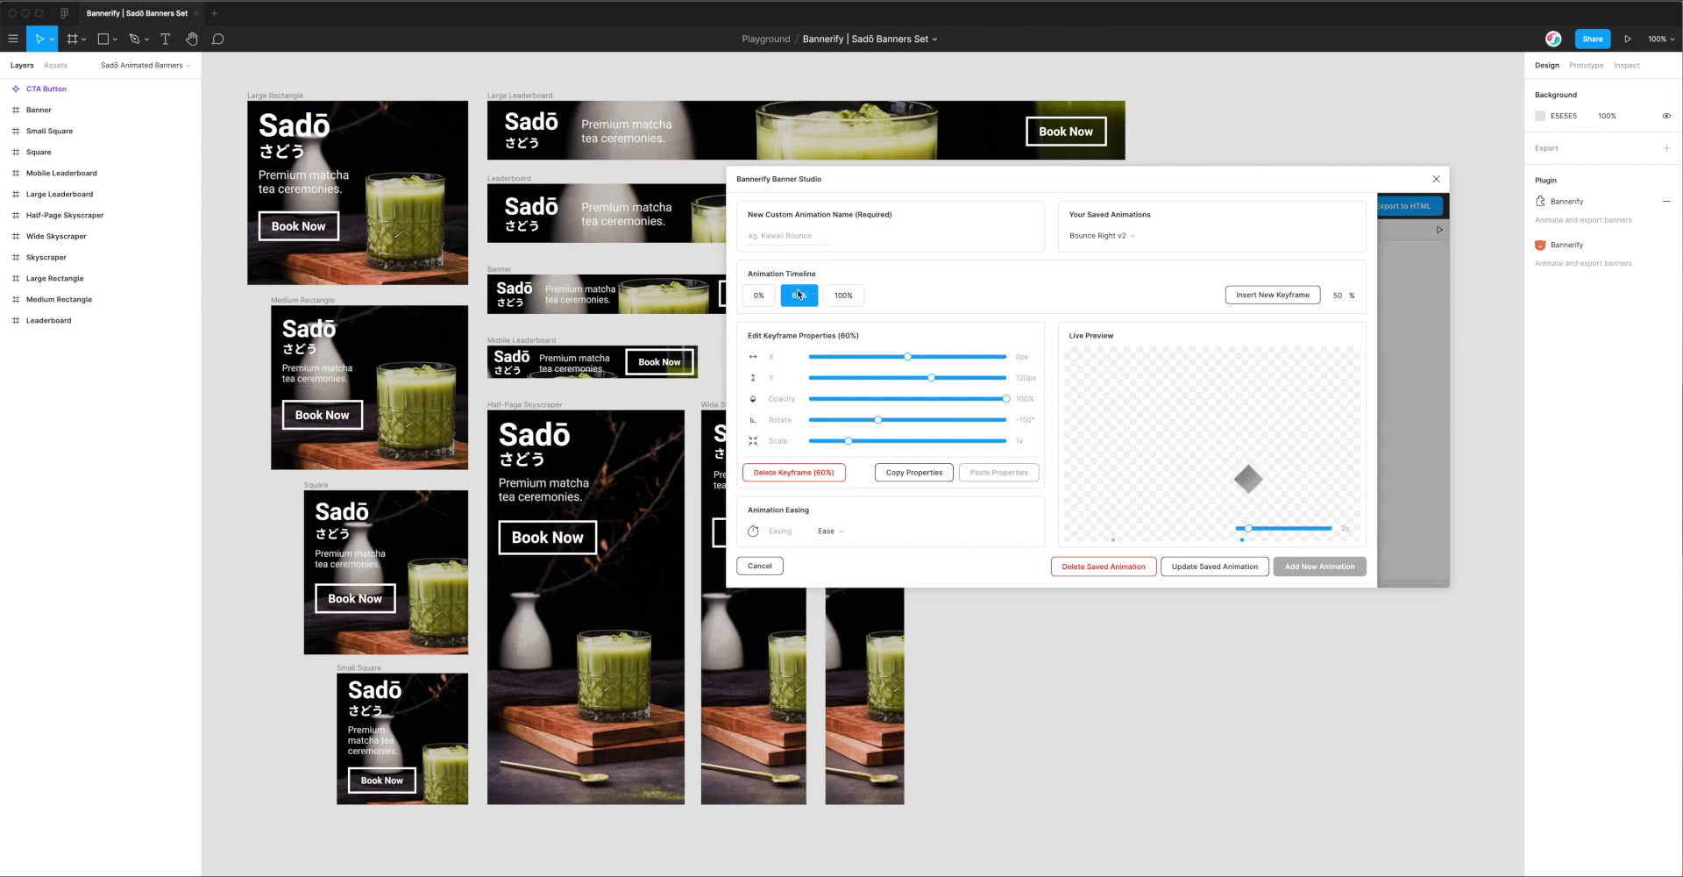
click(789, 476)
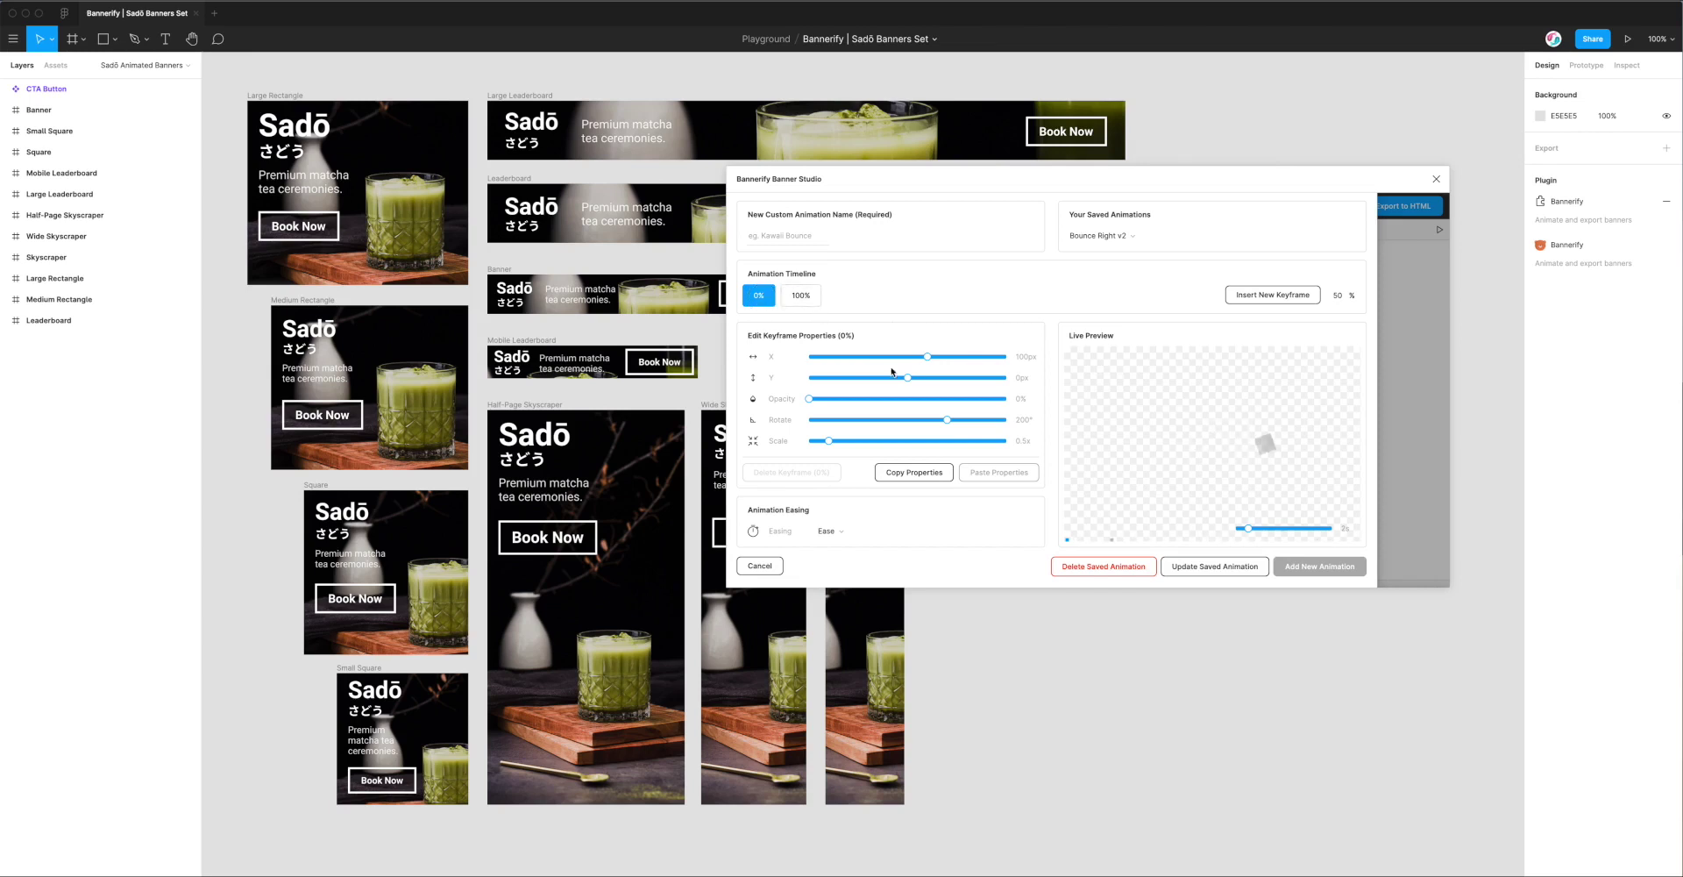
Check the 0% and 100% keyframes, update the saved Bounce Right v2 animation, and play the Skyscraper banner preview
click(801, 294)
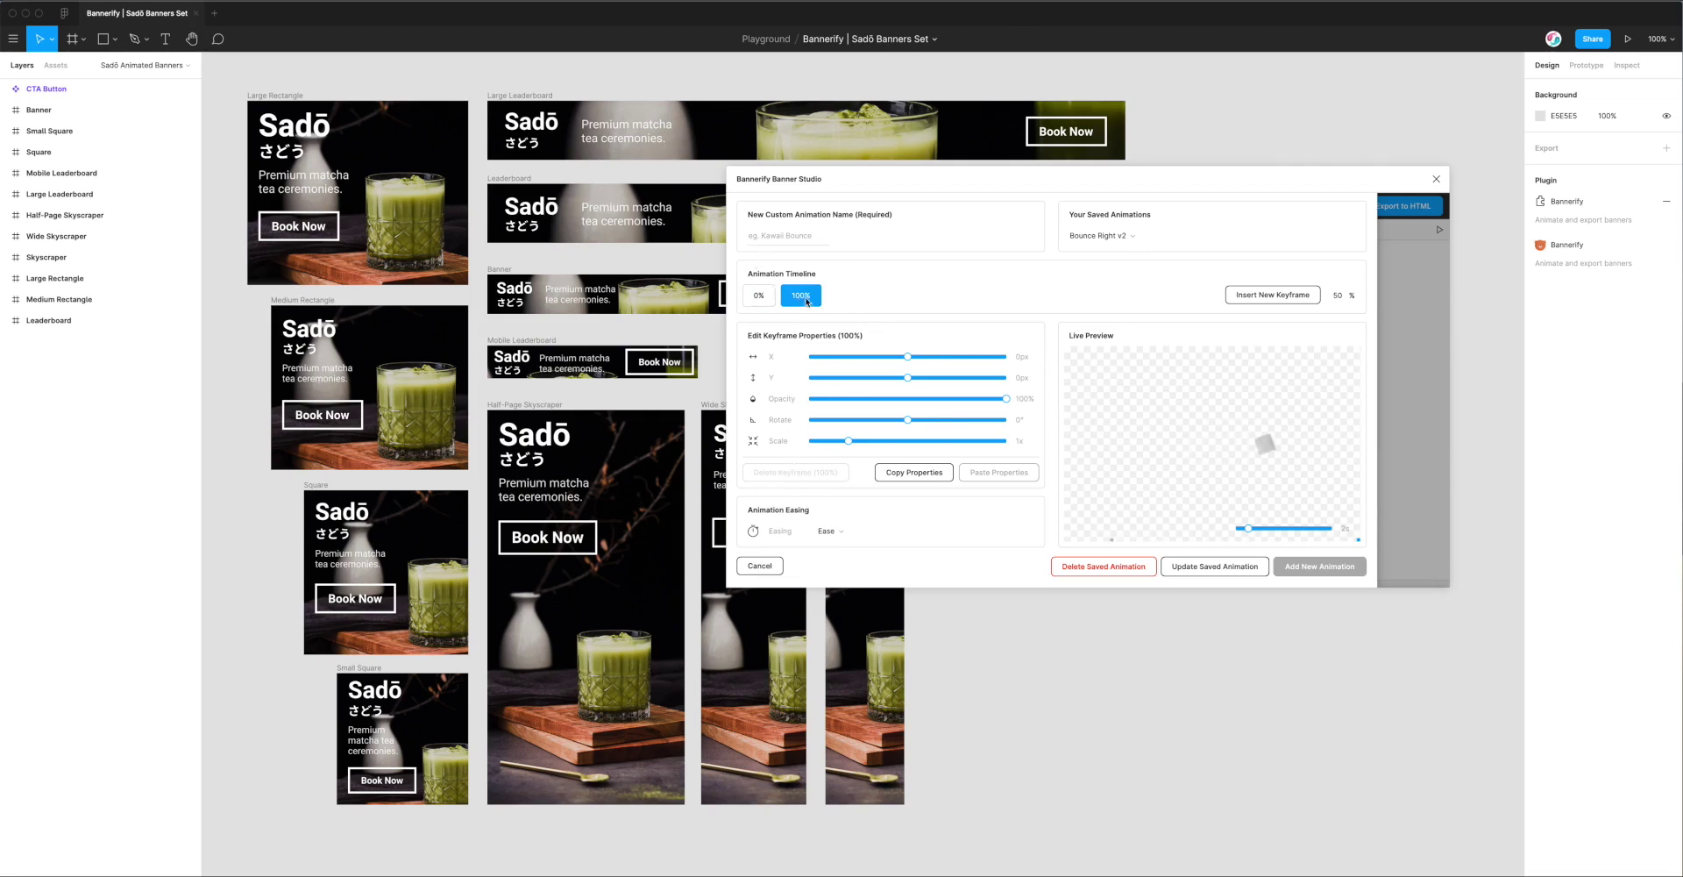
click(759, 296)
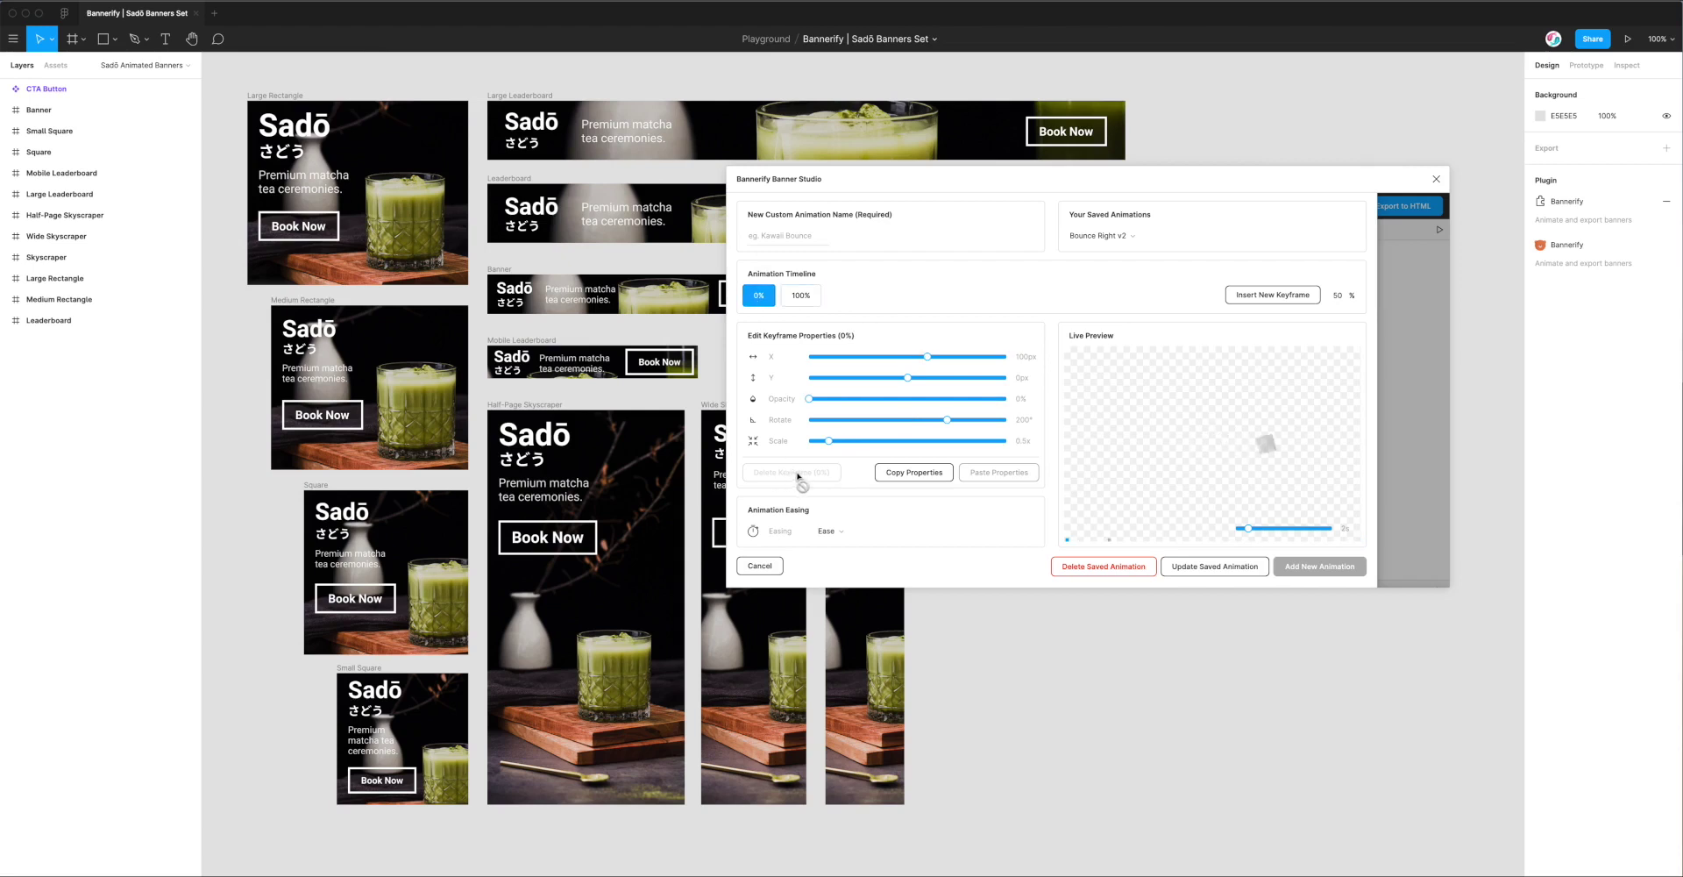
click(798, 297)
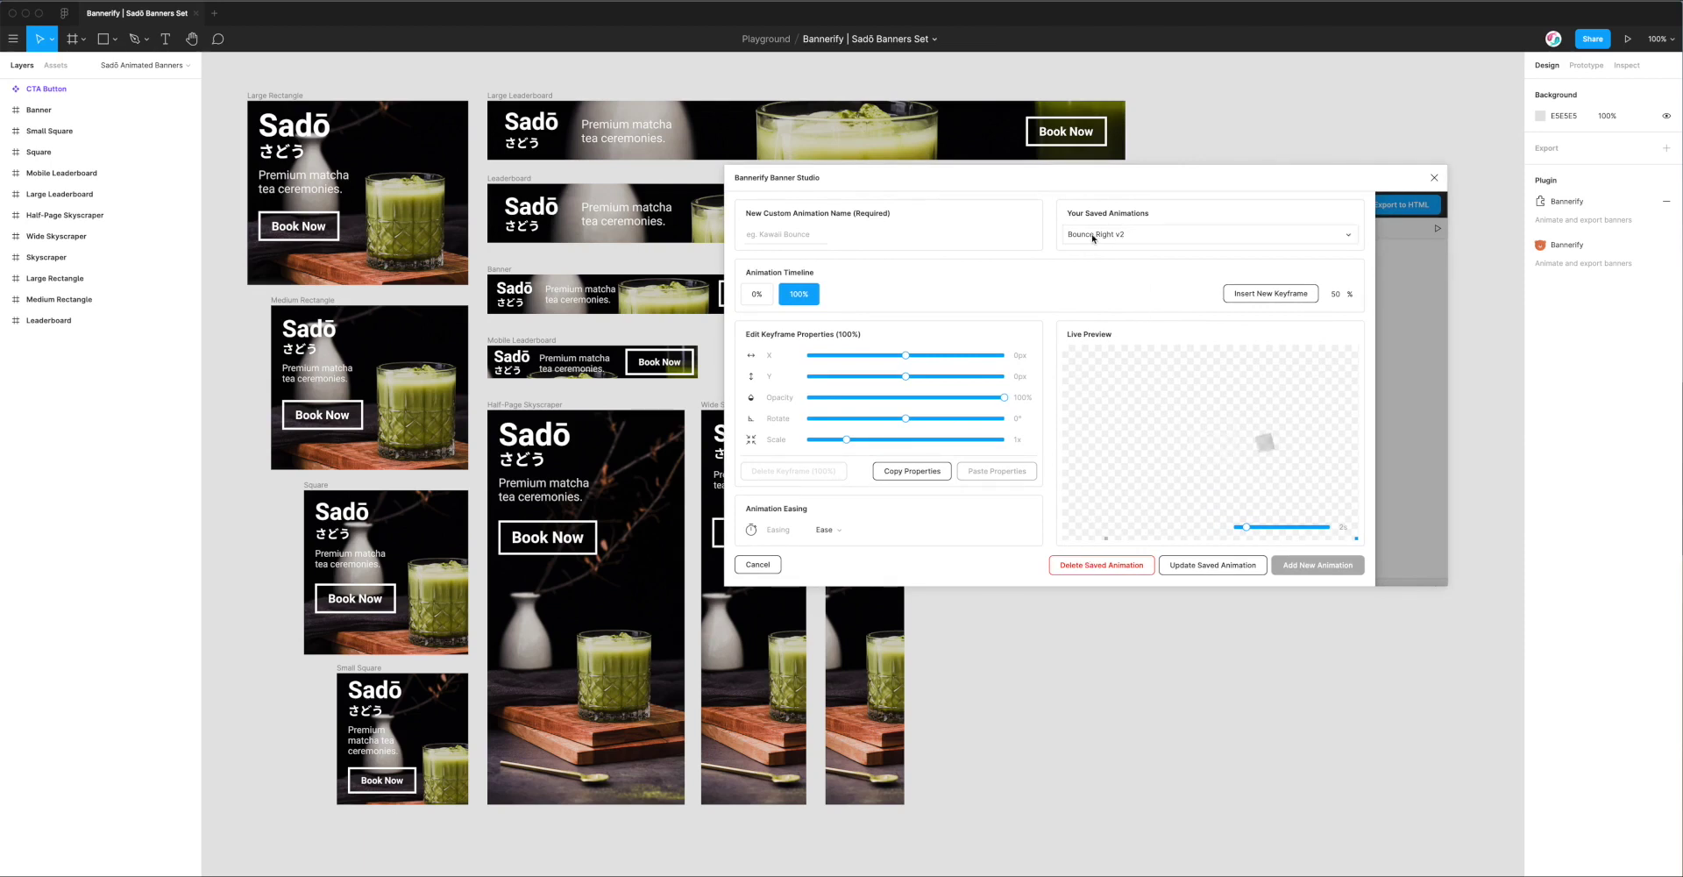
click(1198, 565)
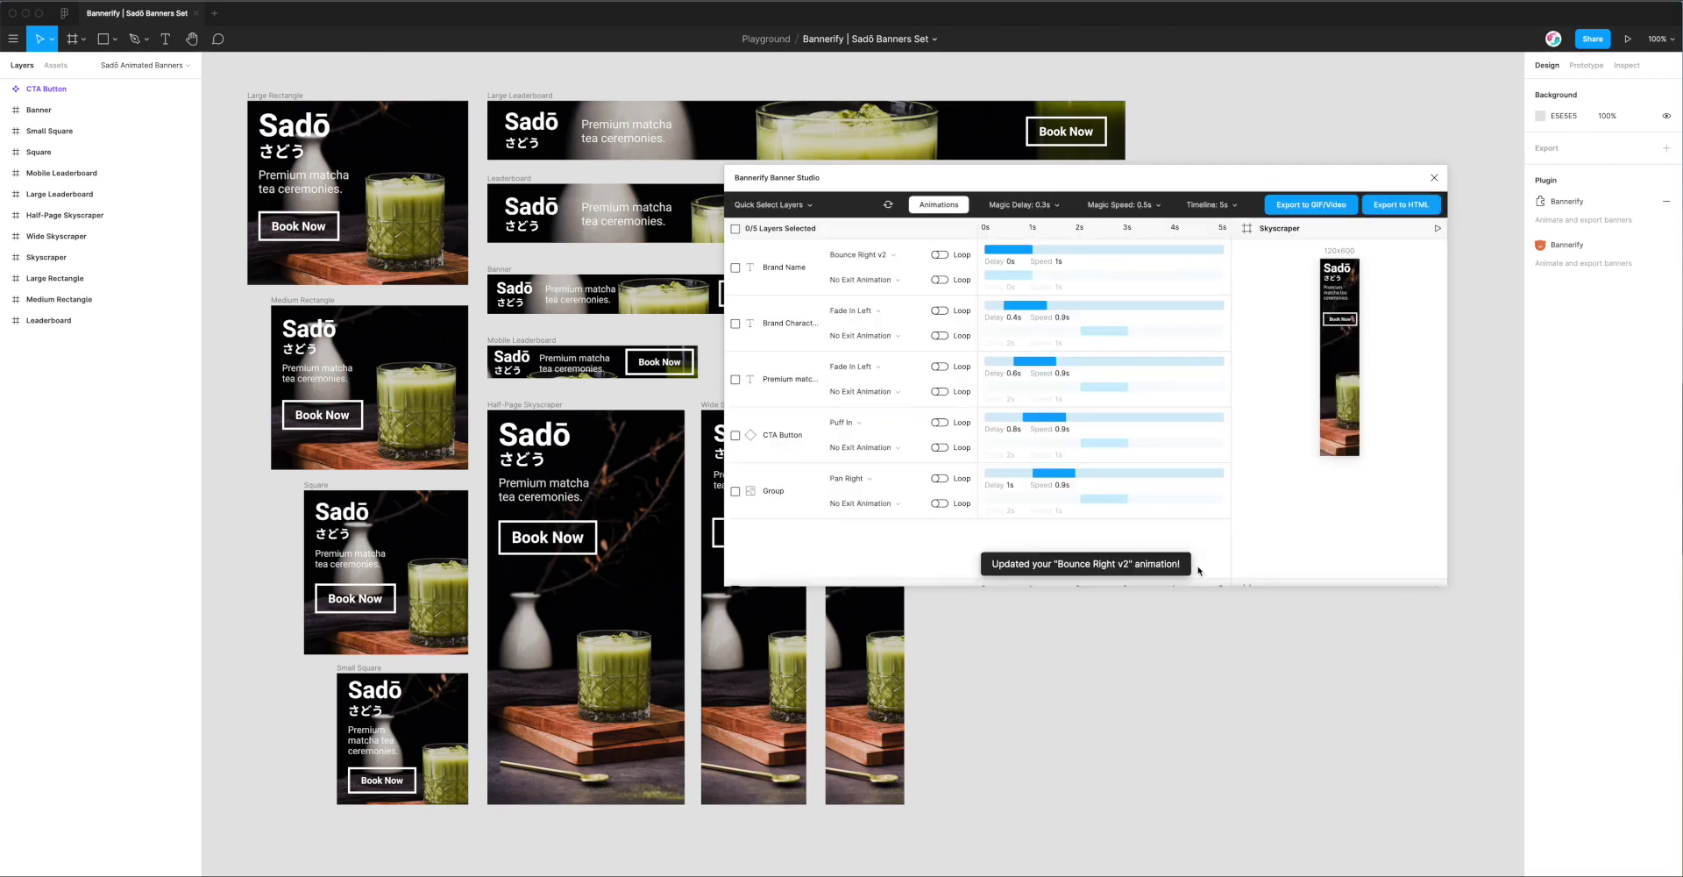
click(1438, 231)
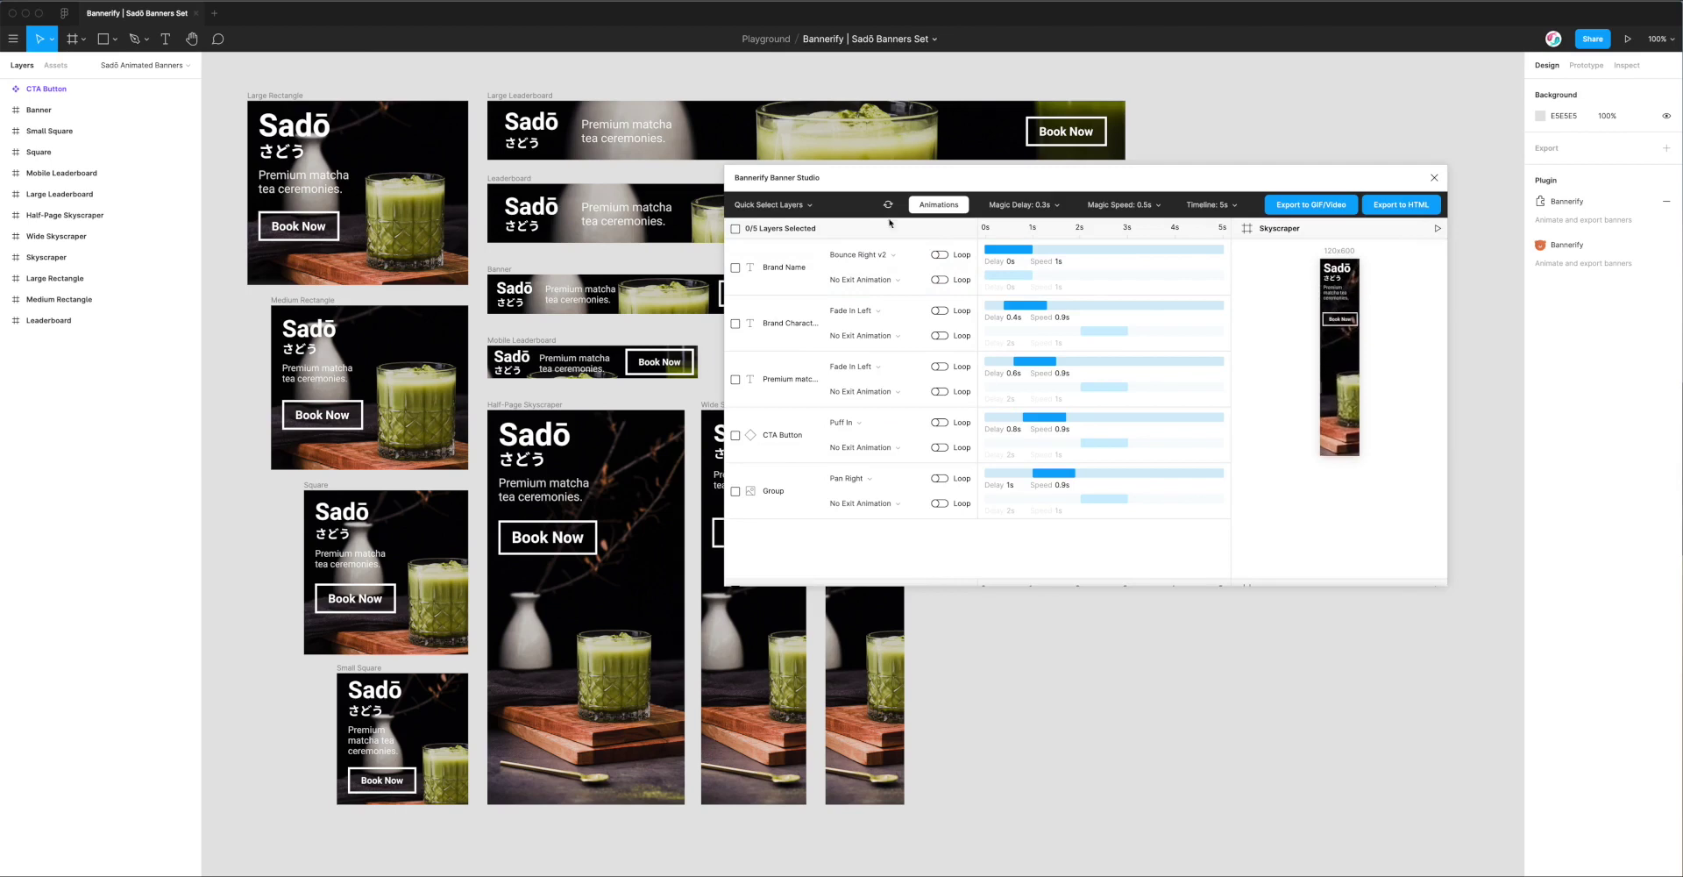
Delete the saved Bounce In Right animation and check the custom entry animations available for the Brand Name layer
click(929, 209)
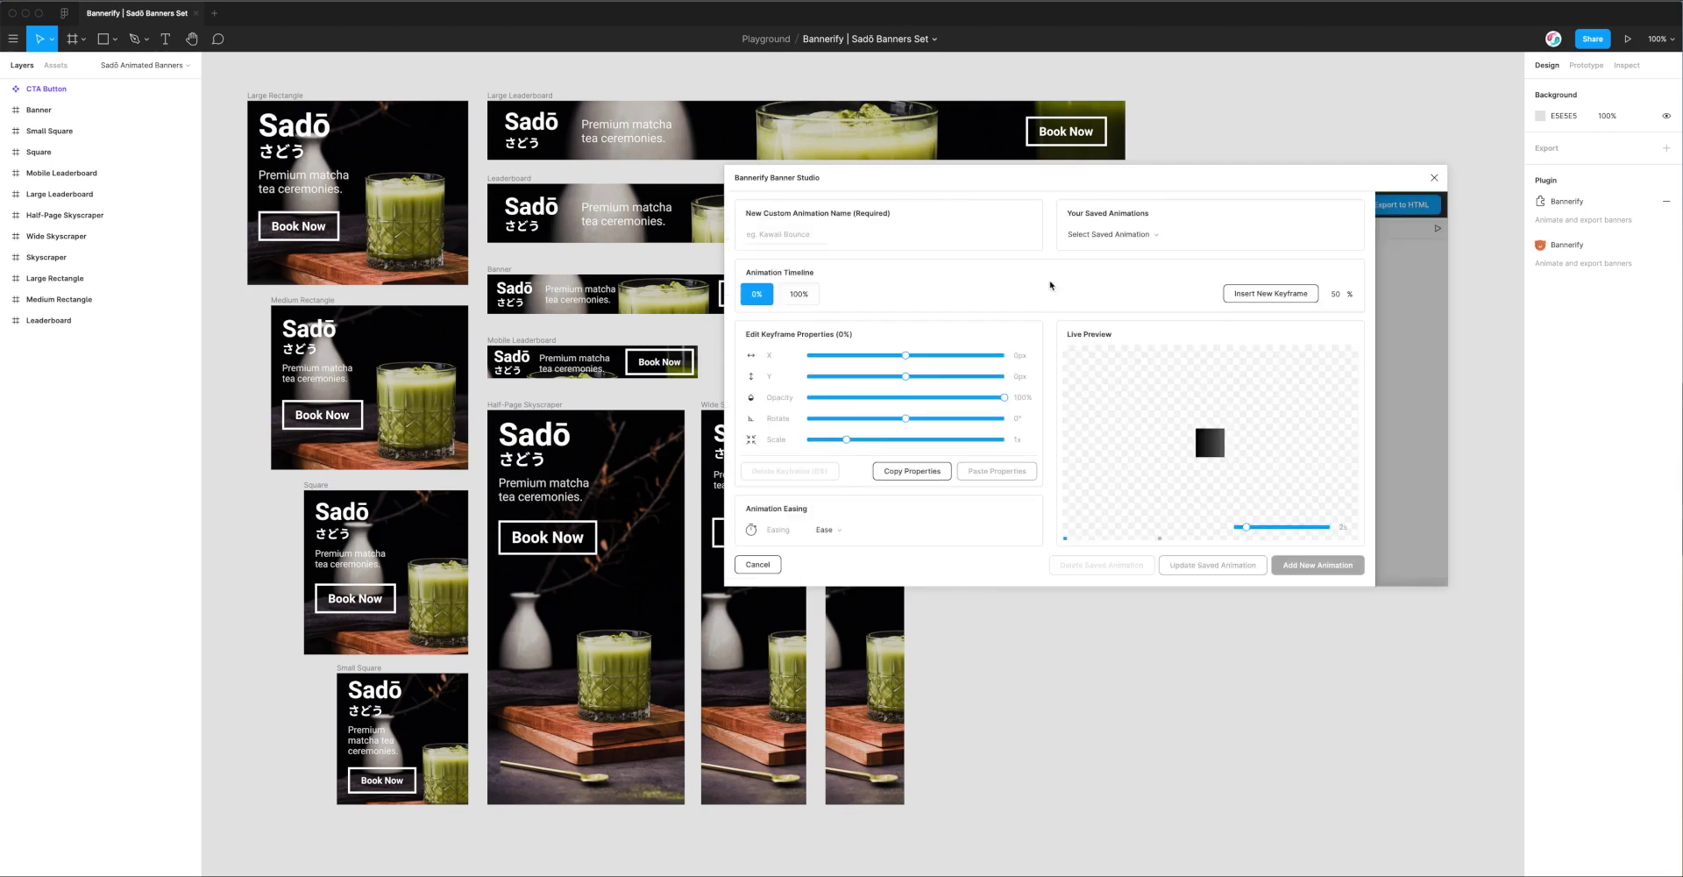
click(1092, 235)
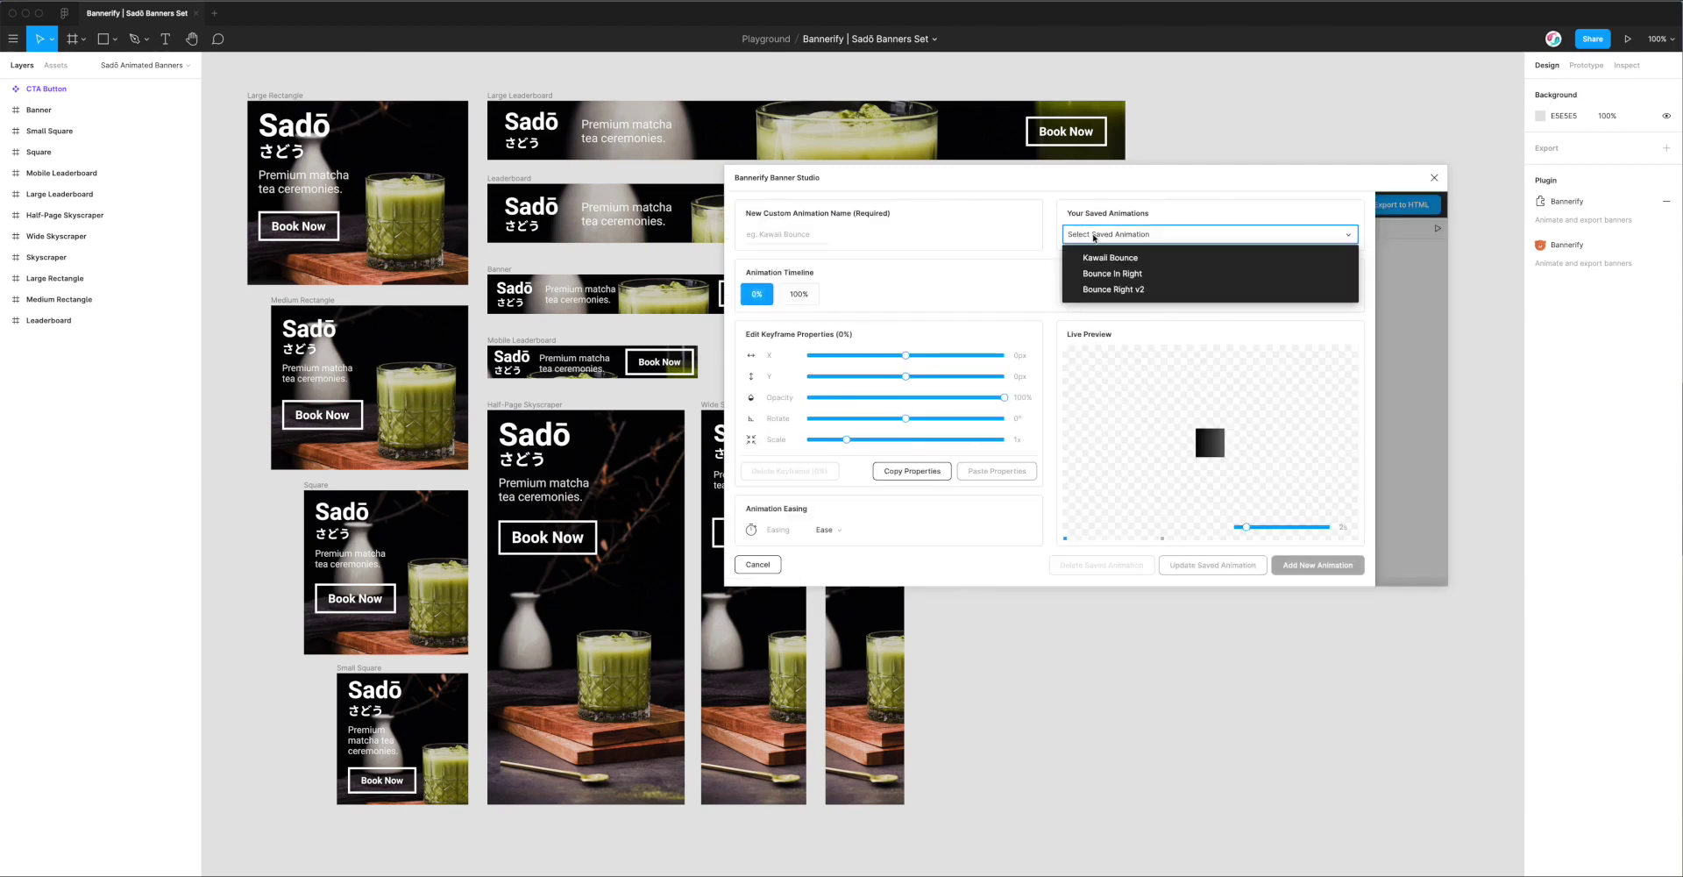
click(1098, 275)
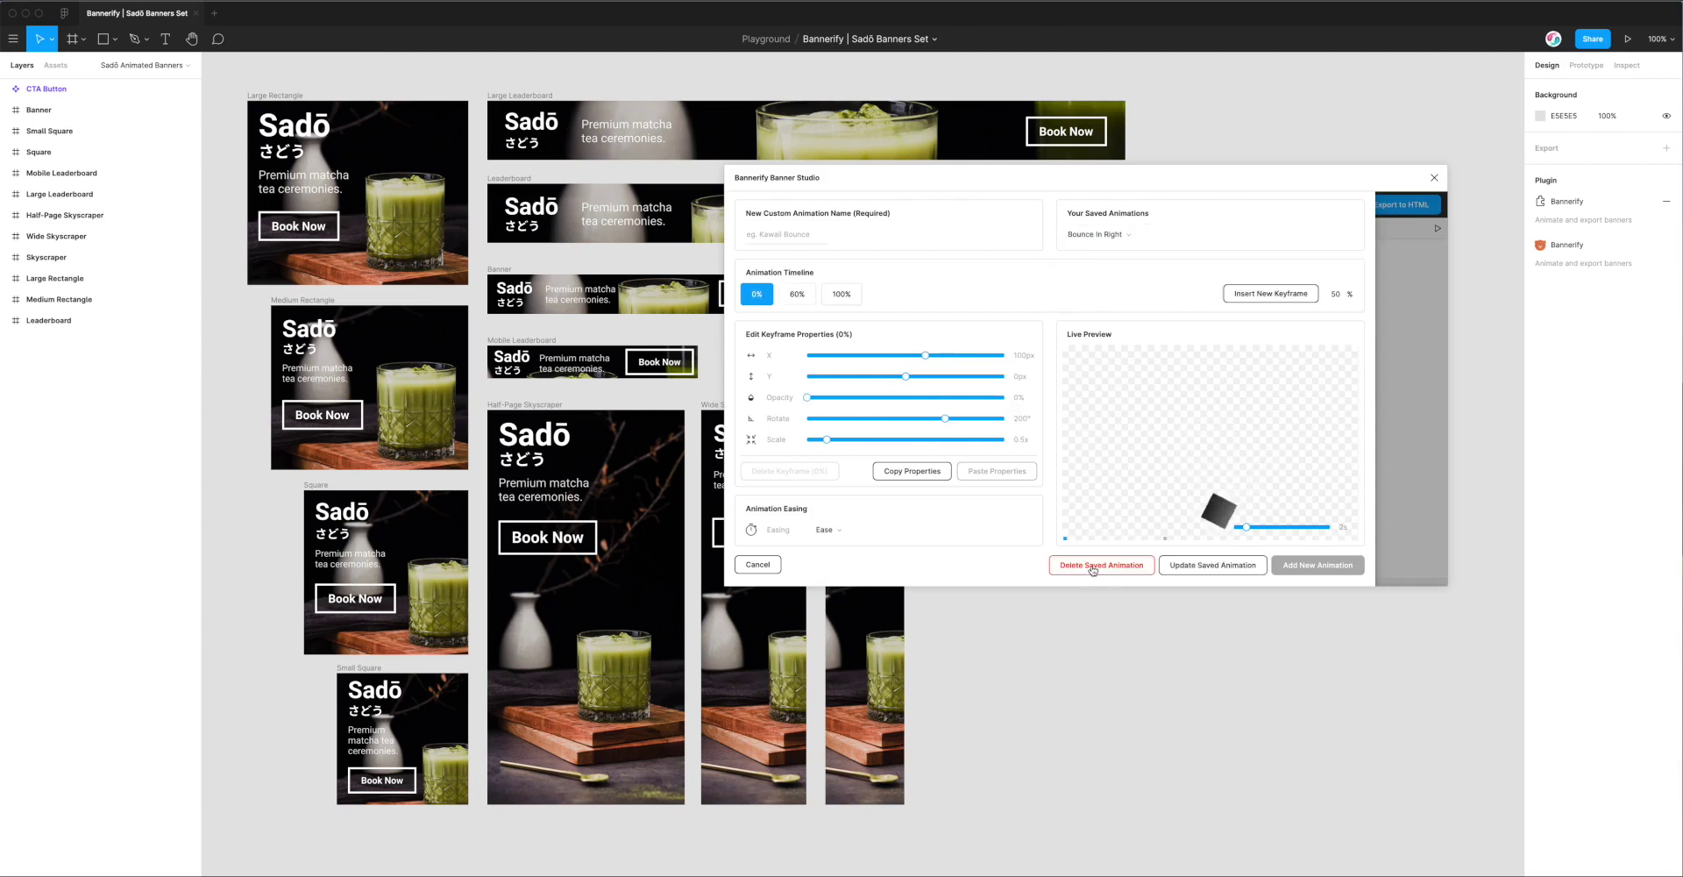
click(1093, 568)
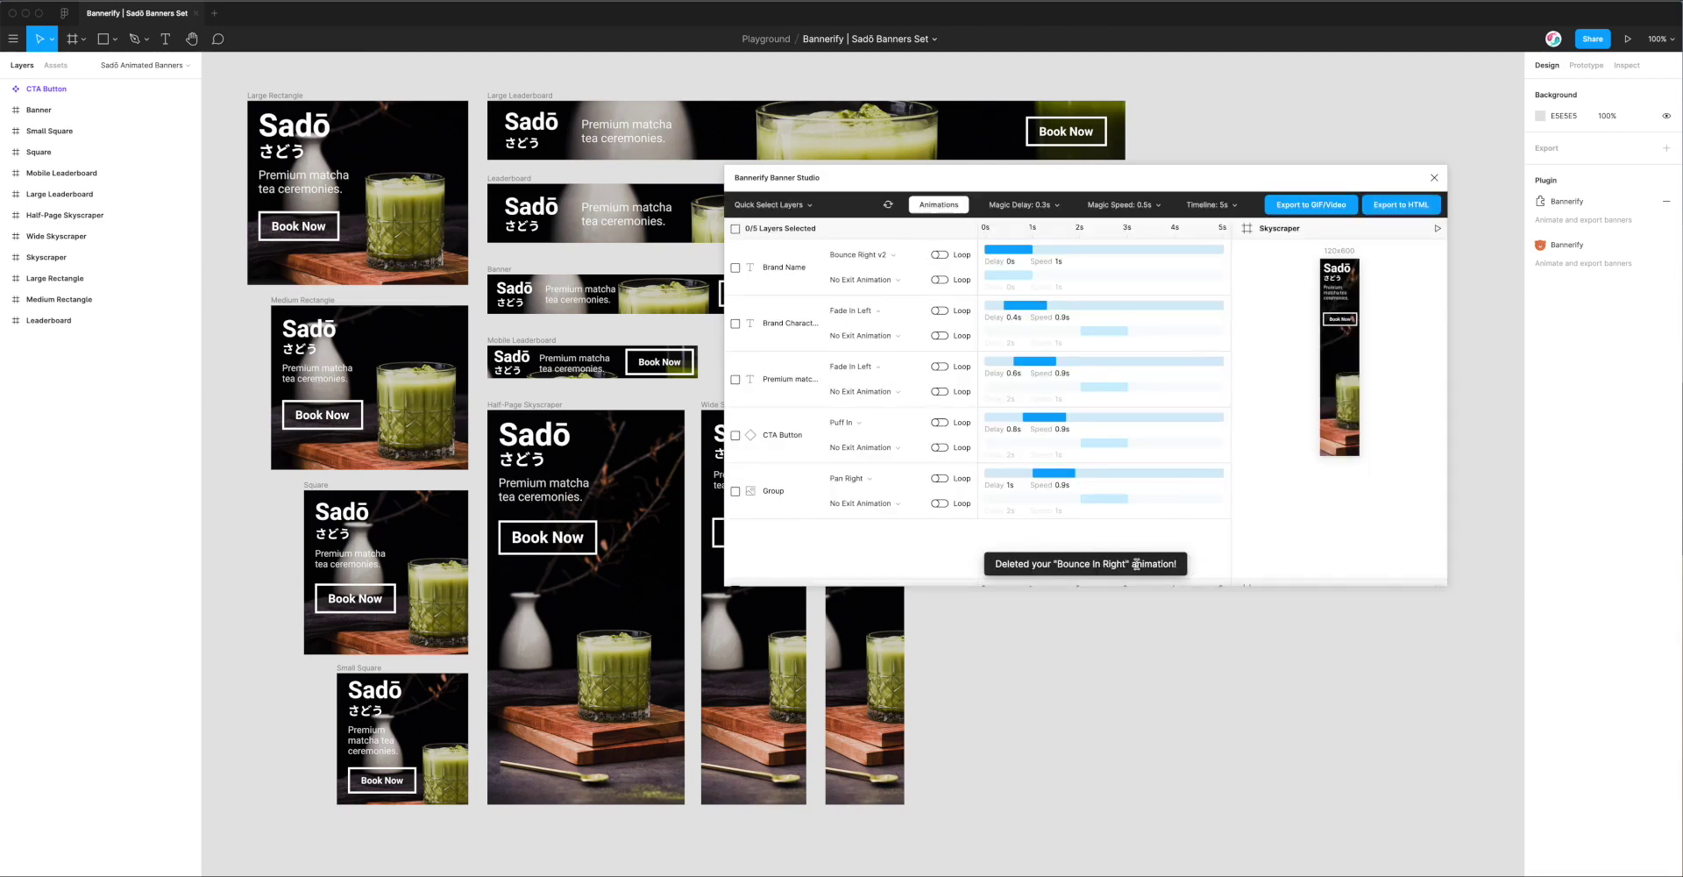
click(904, 256)
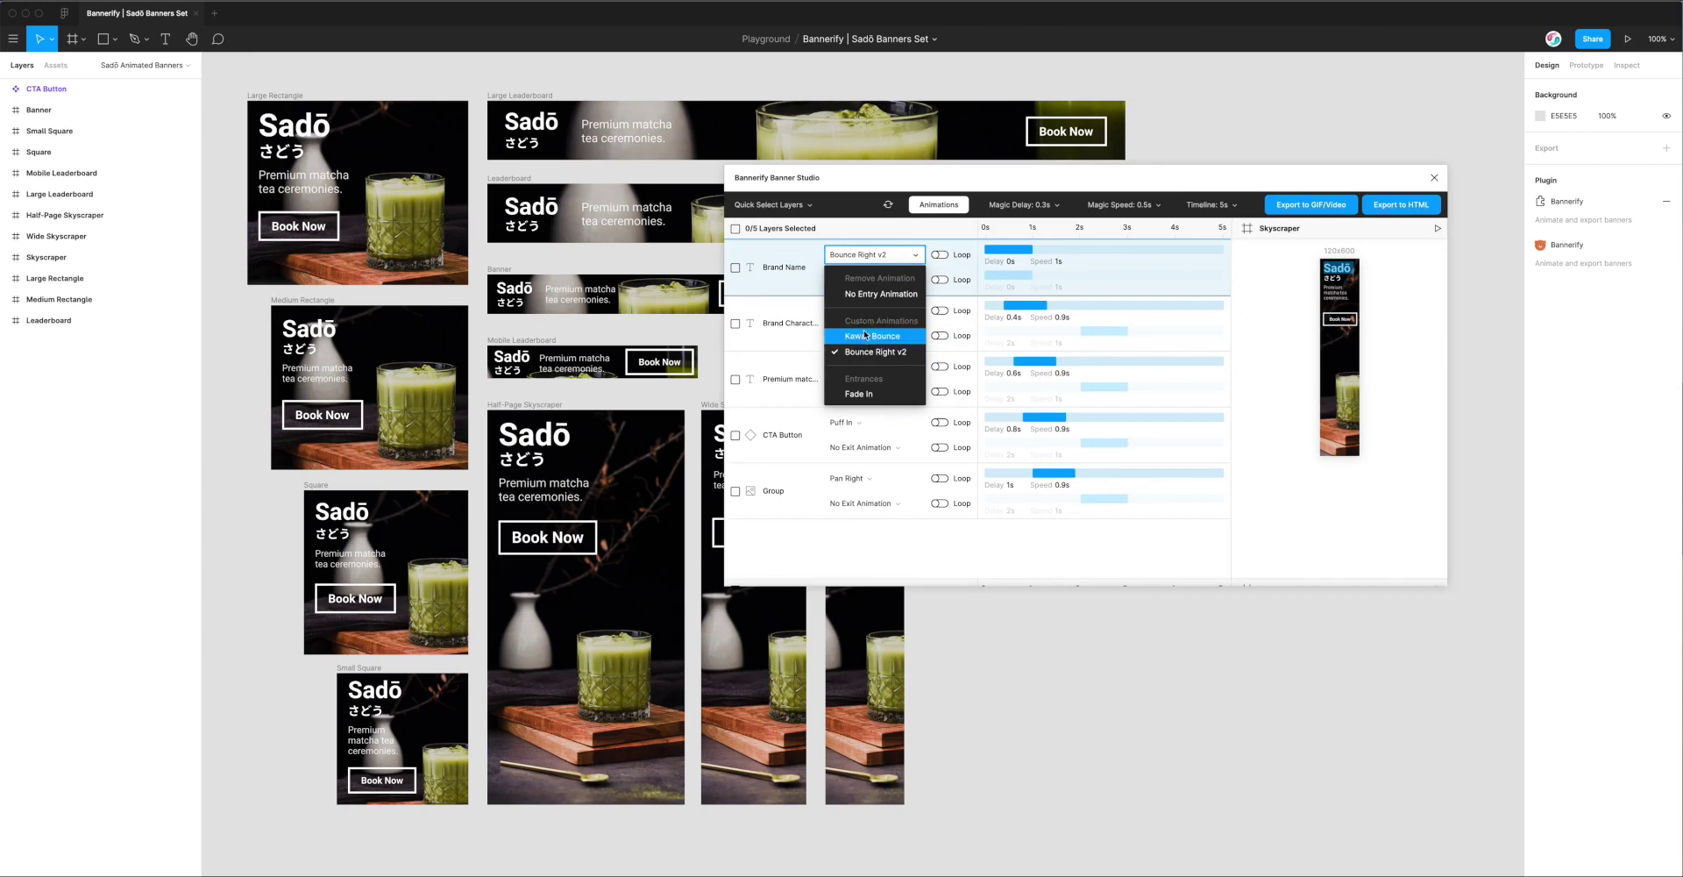
click(874, 255)
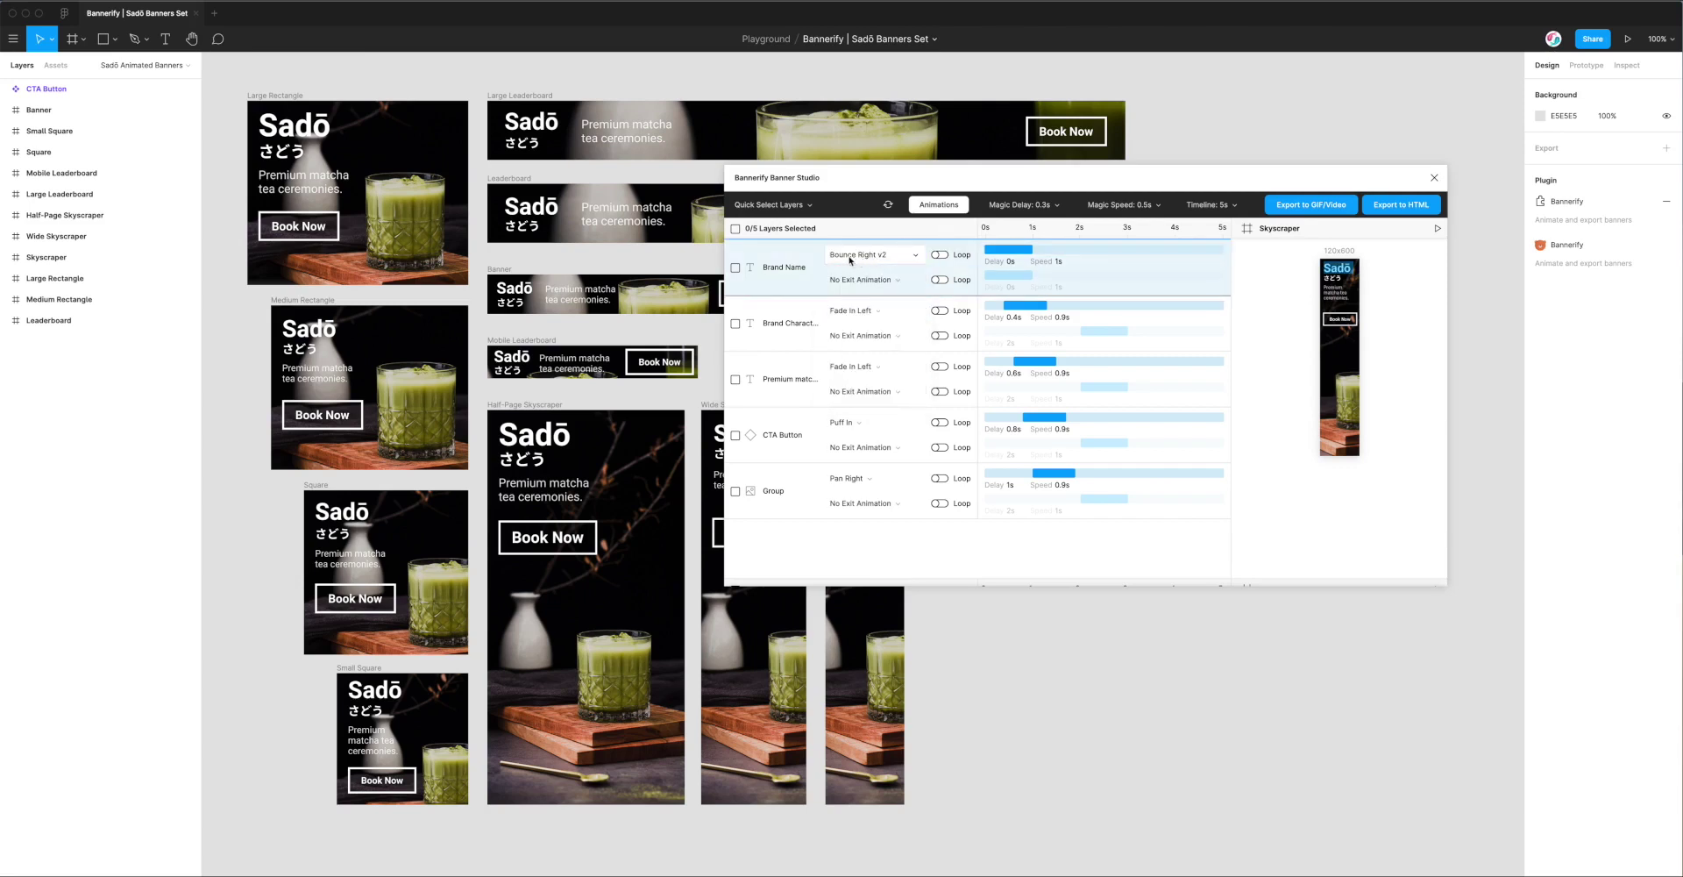
Load the saved Bounce Right v2 animation and delete it from the saved custom animations
click(944, 207)
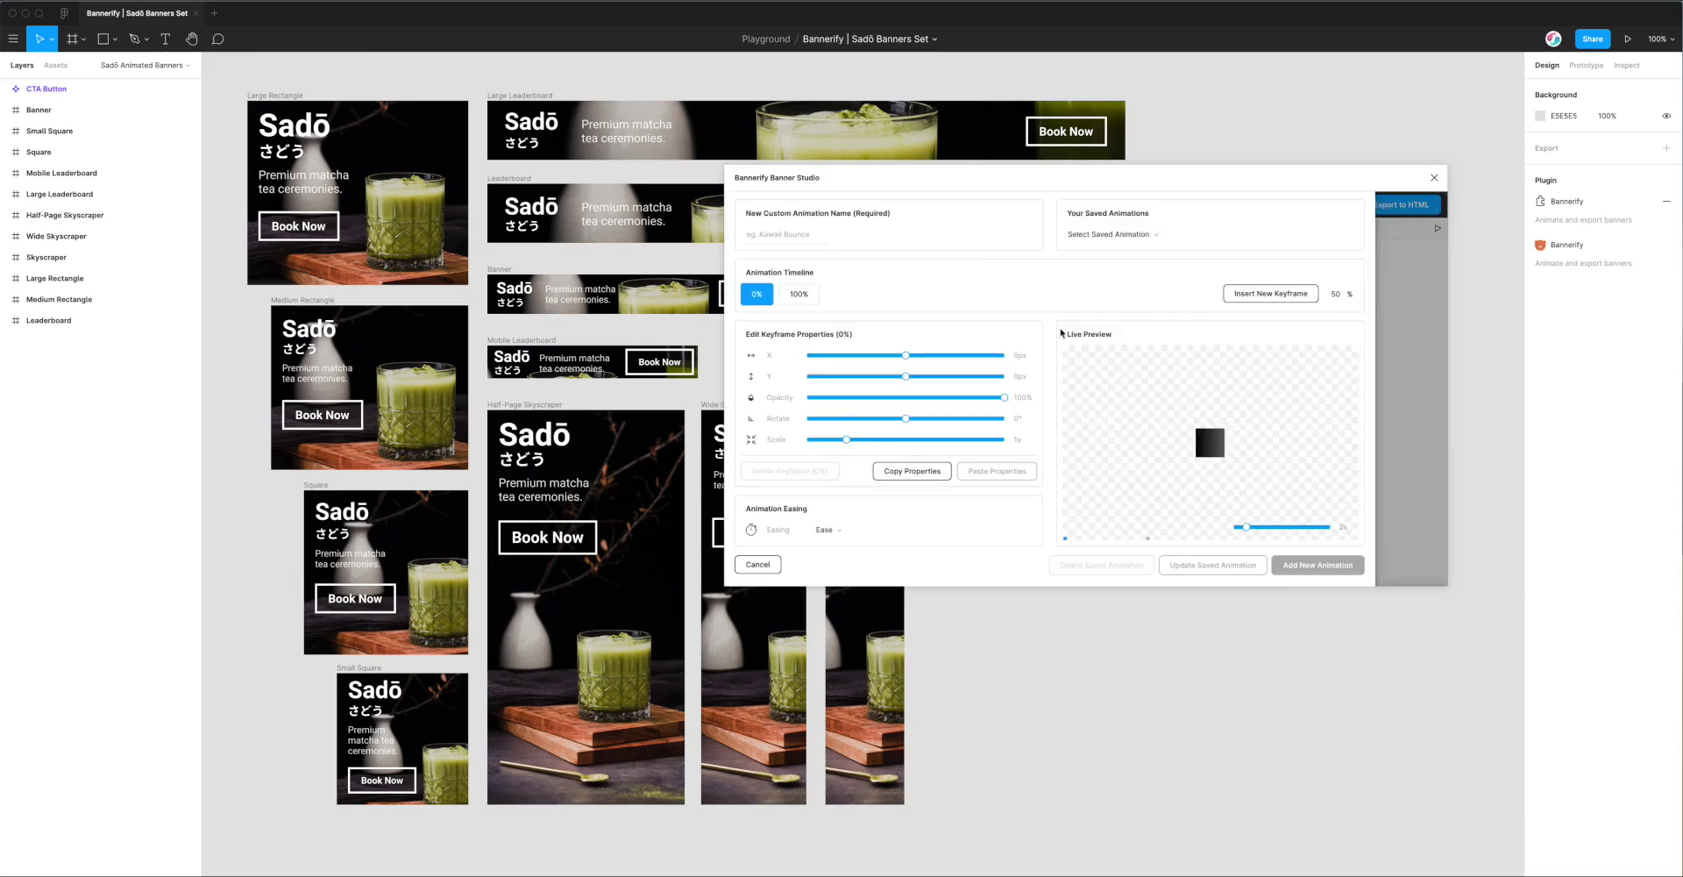
click(1109, 234)
click(1110, 275)
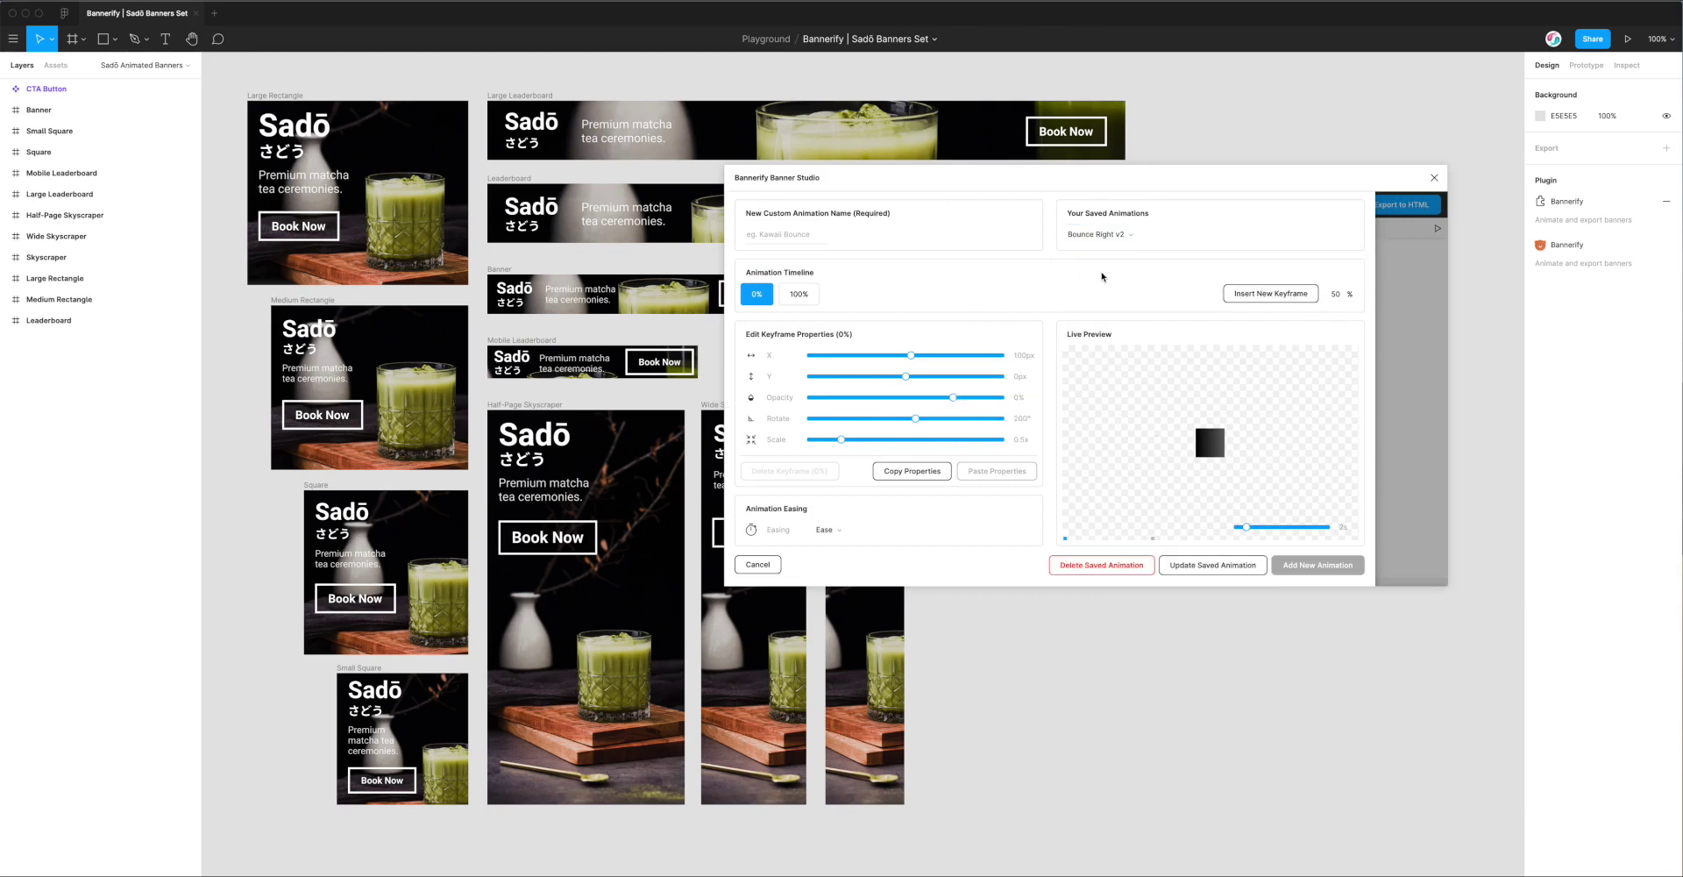
click(1096, 567)
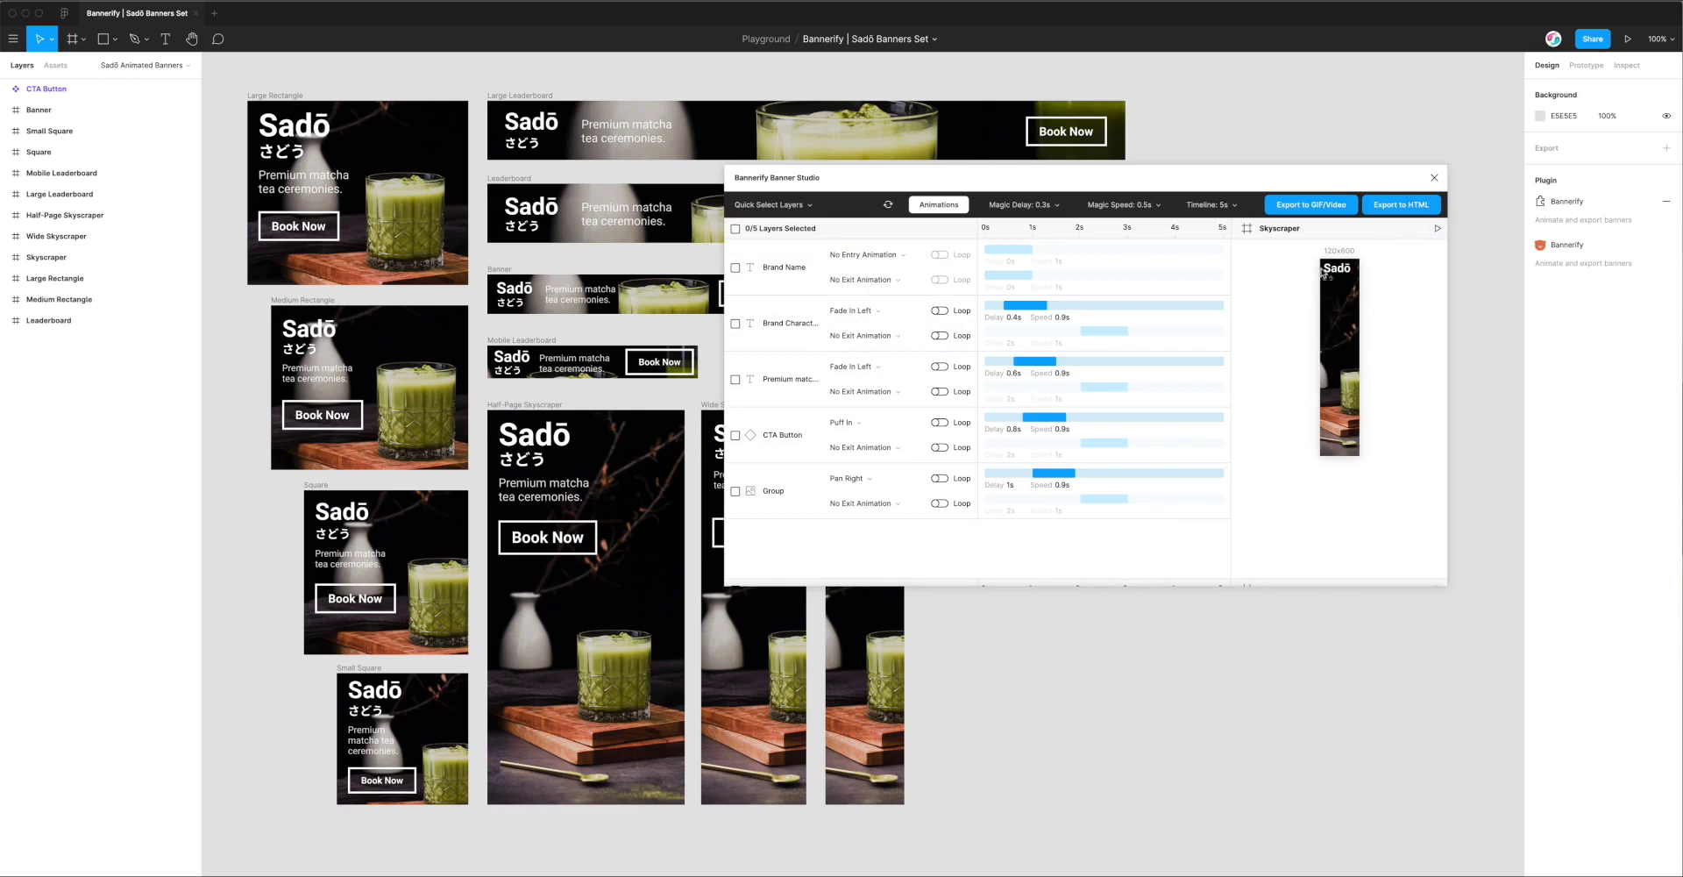
Try the Fade In and Fade In Left entry animations on the Skyscraper banner's Brand Name layer
click(890, 256)
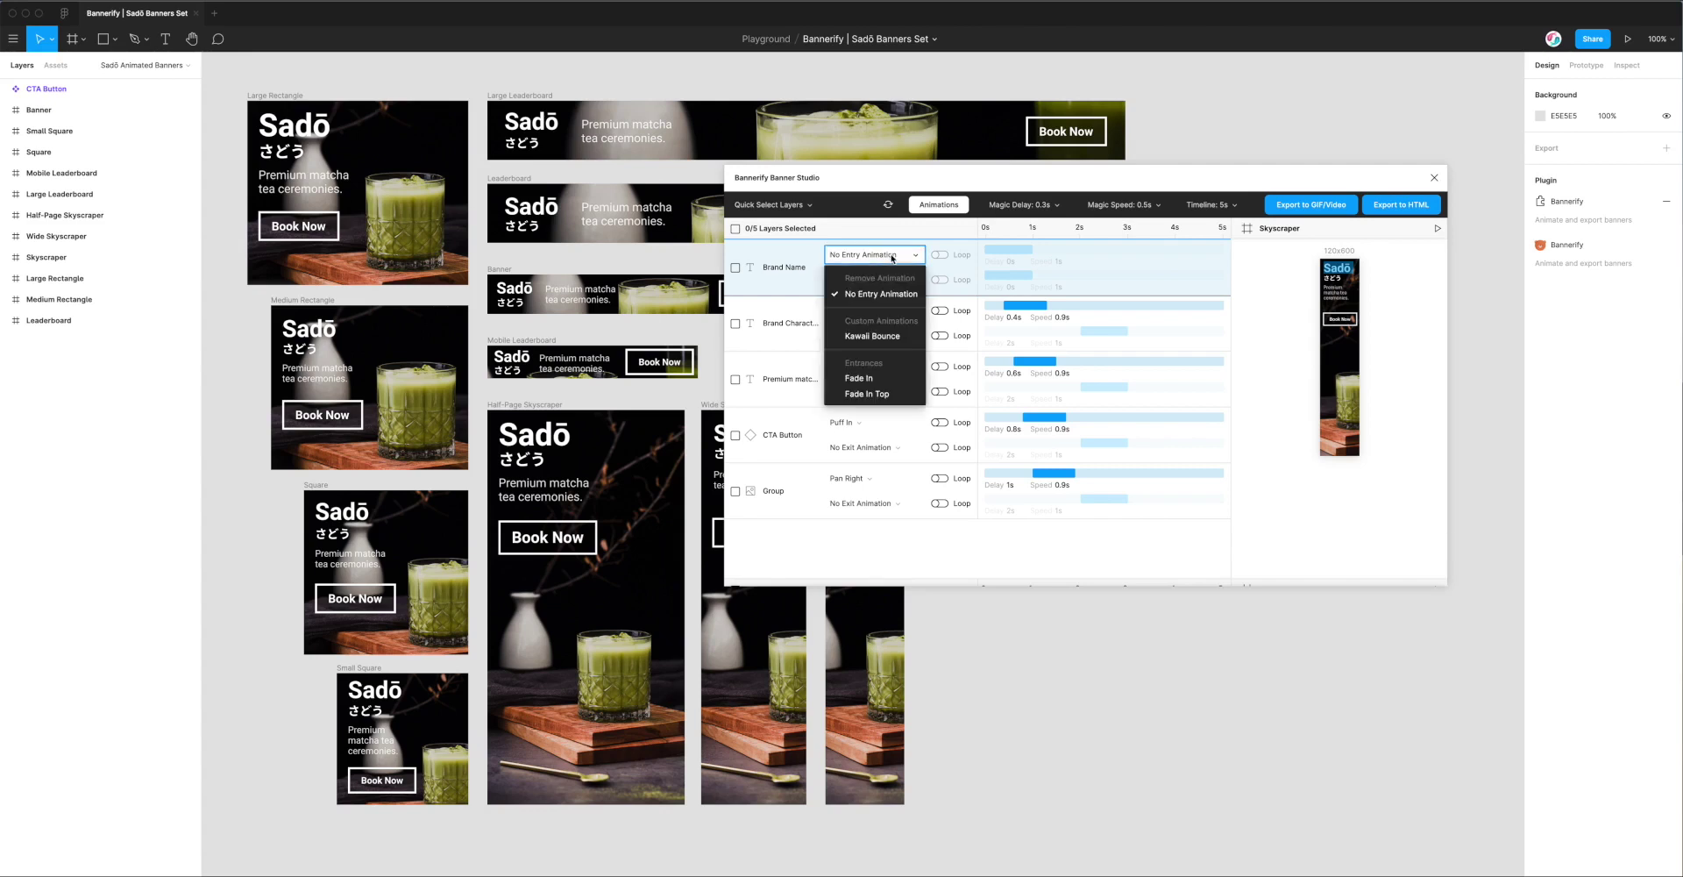
scroll(886, 359, down, 1)
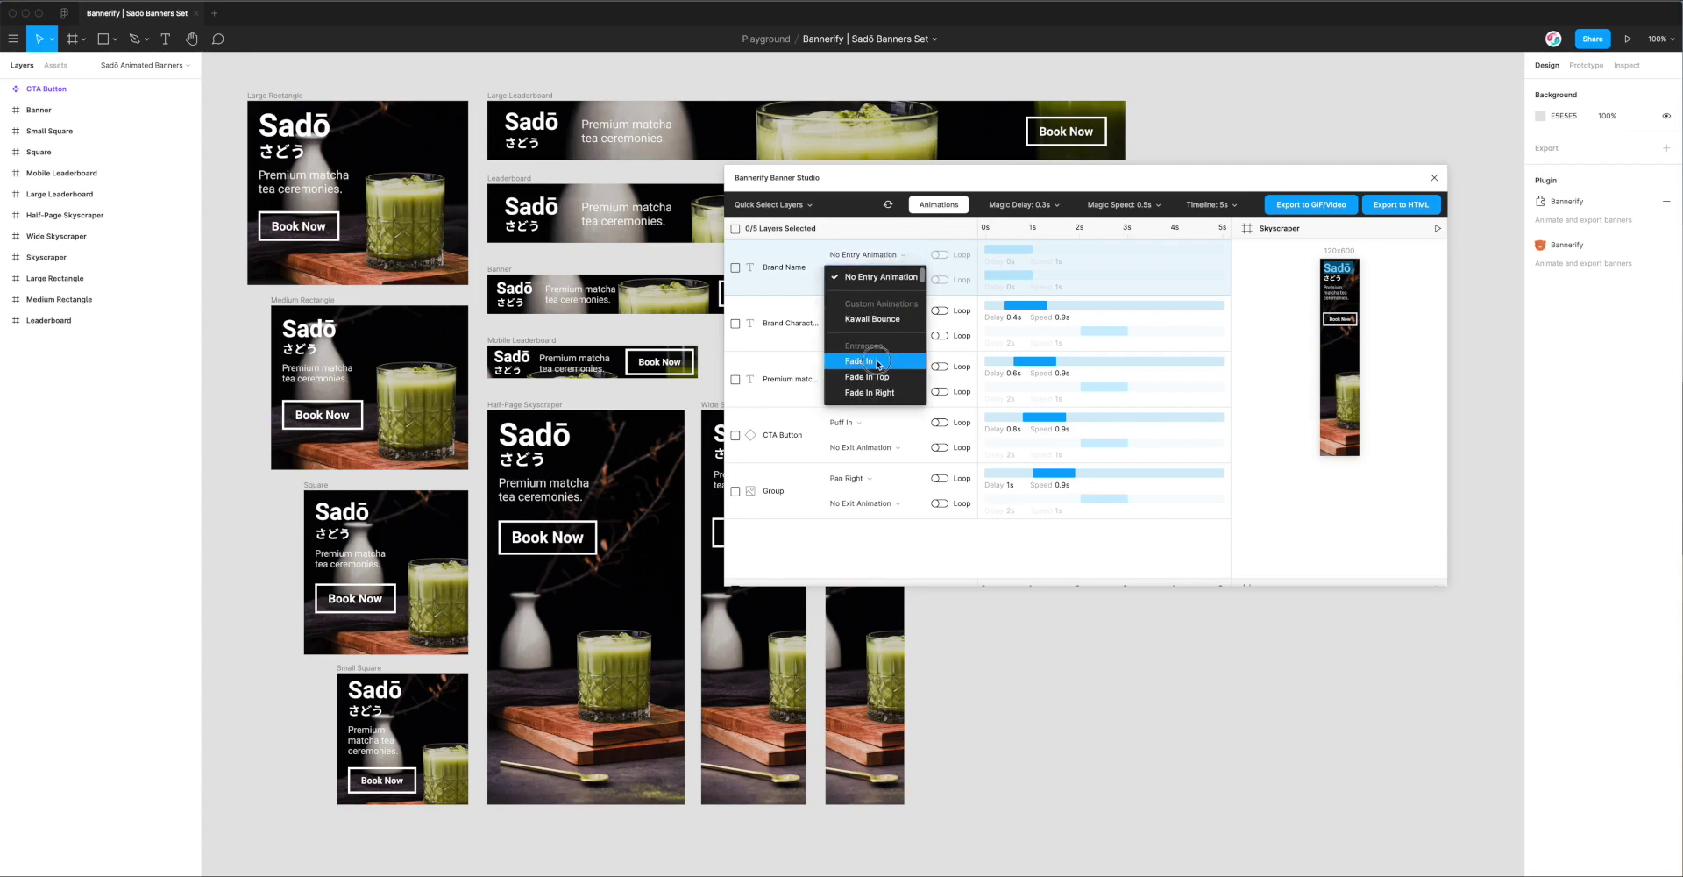
click(877, 362)
click(873, 255)
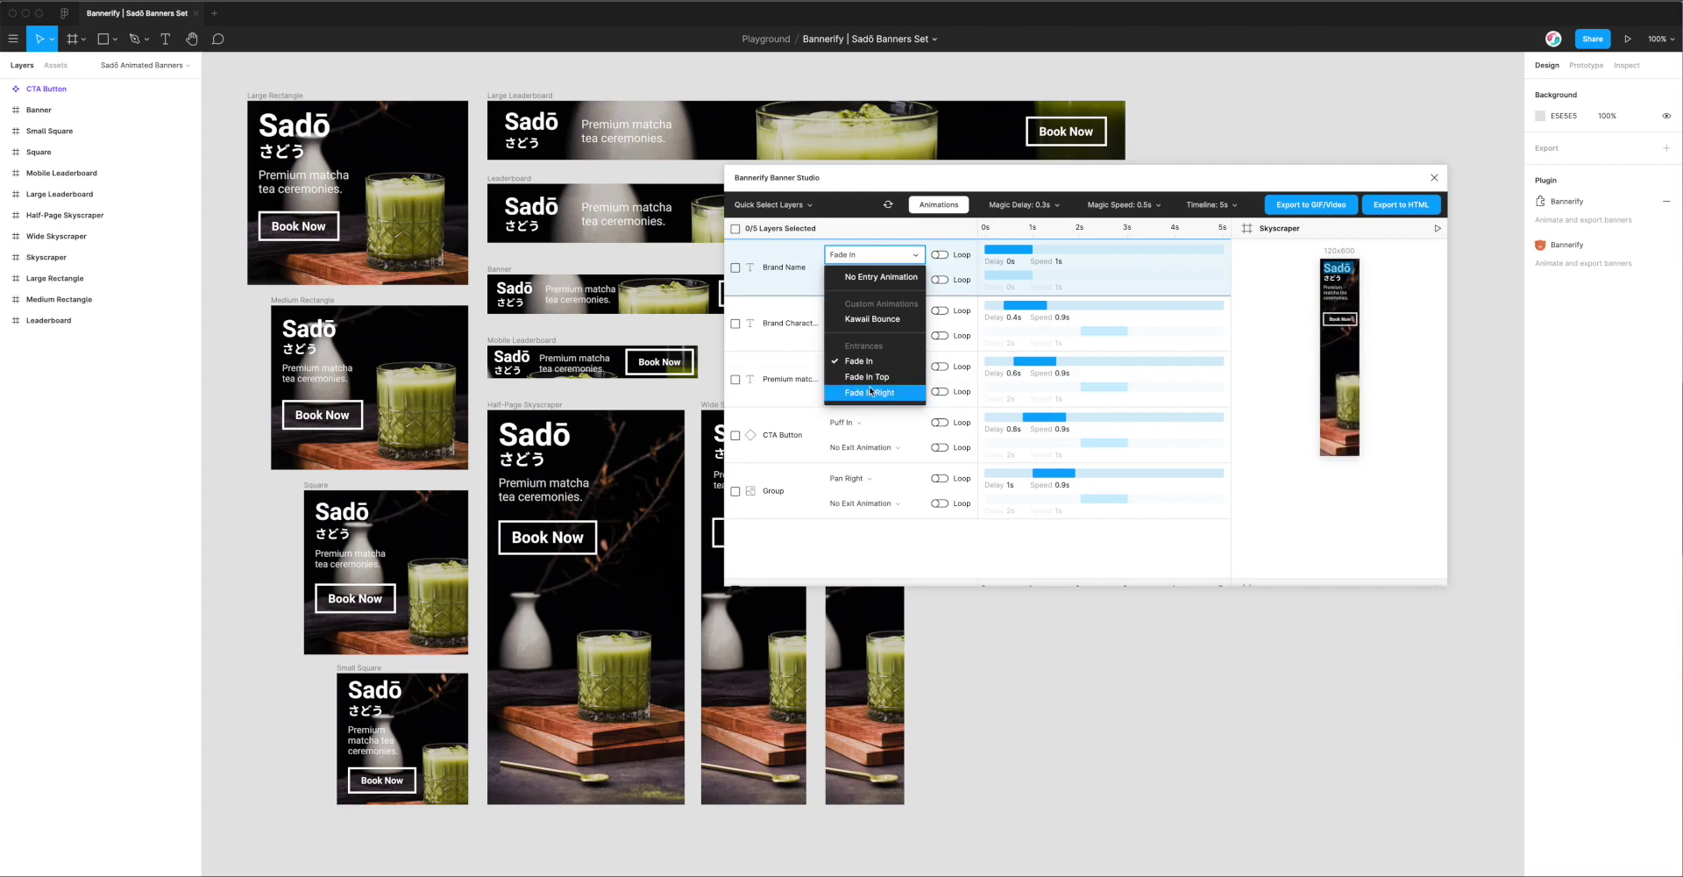
scroll(873, 390, down, 3)
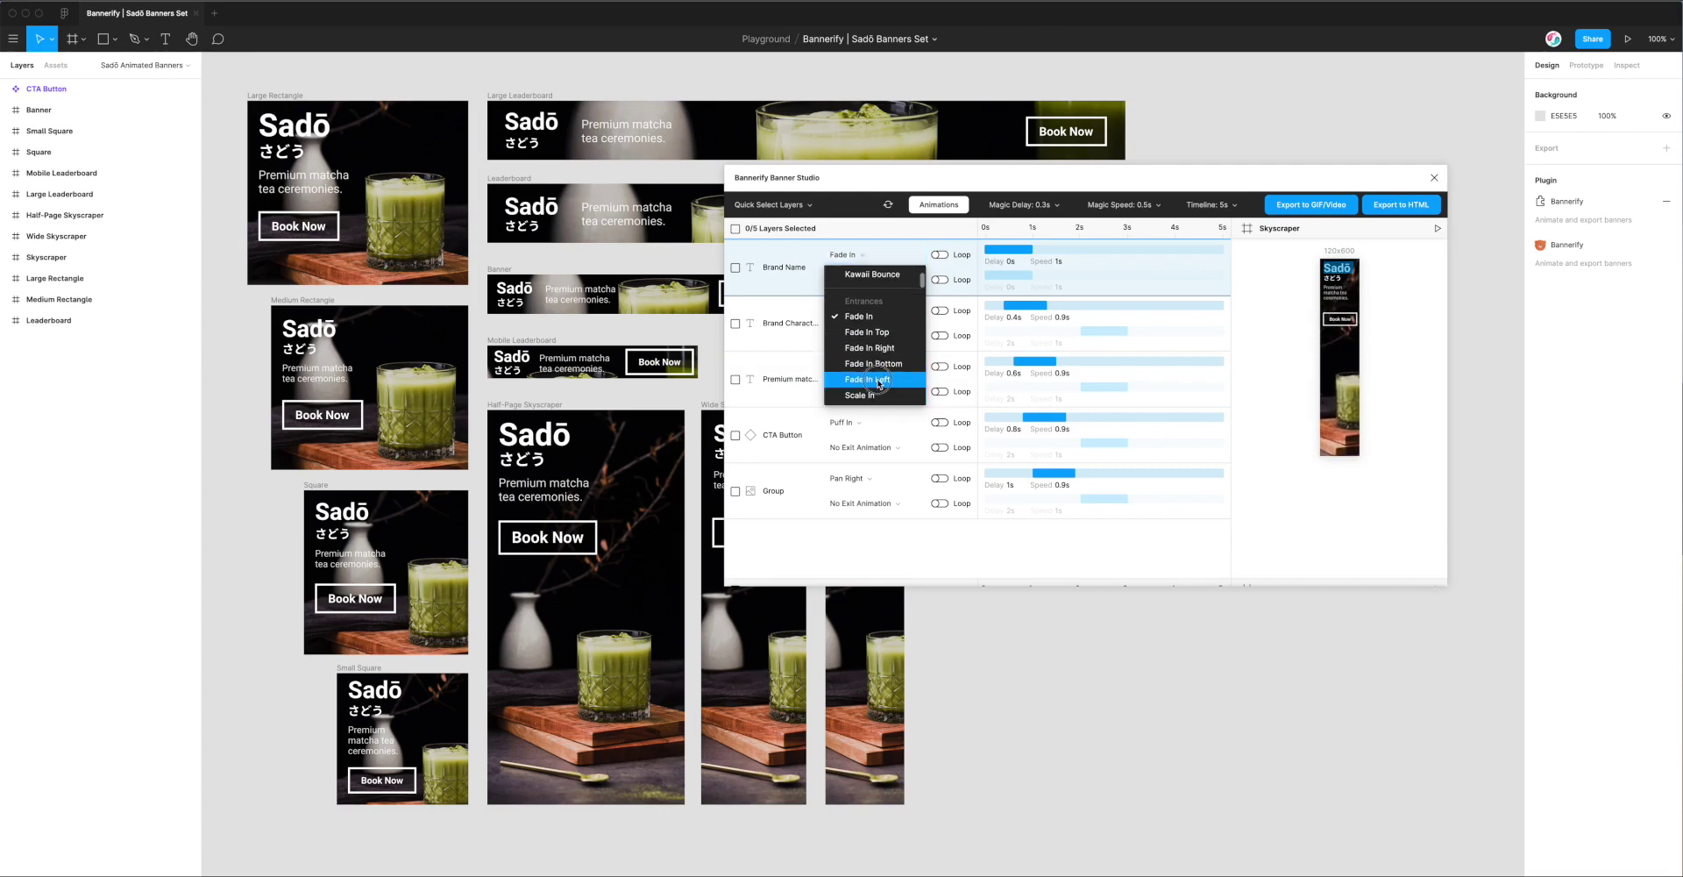
click(877, 379)
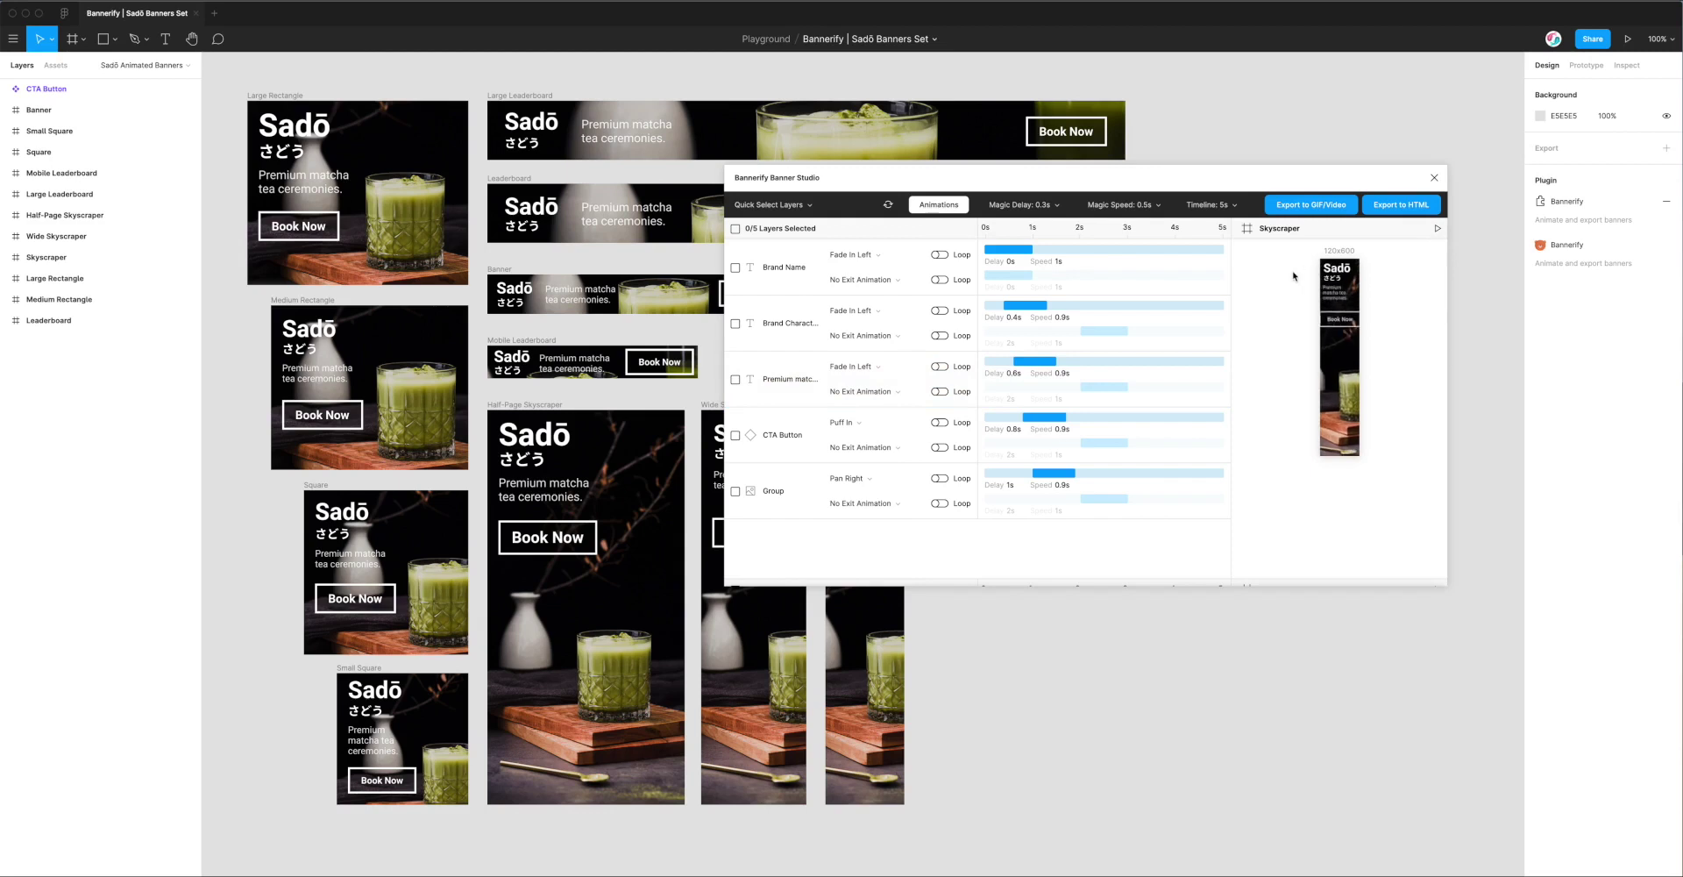
Apply the custom Kawaii Bounce entry animation to the Skyscraper banner's Brand Name layer
click(876, 256)
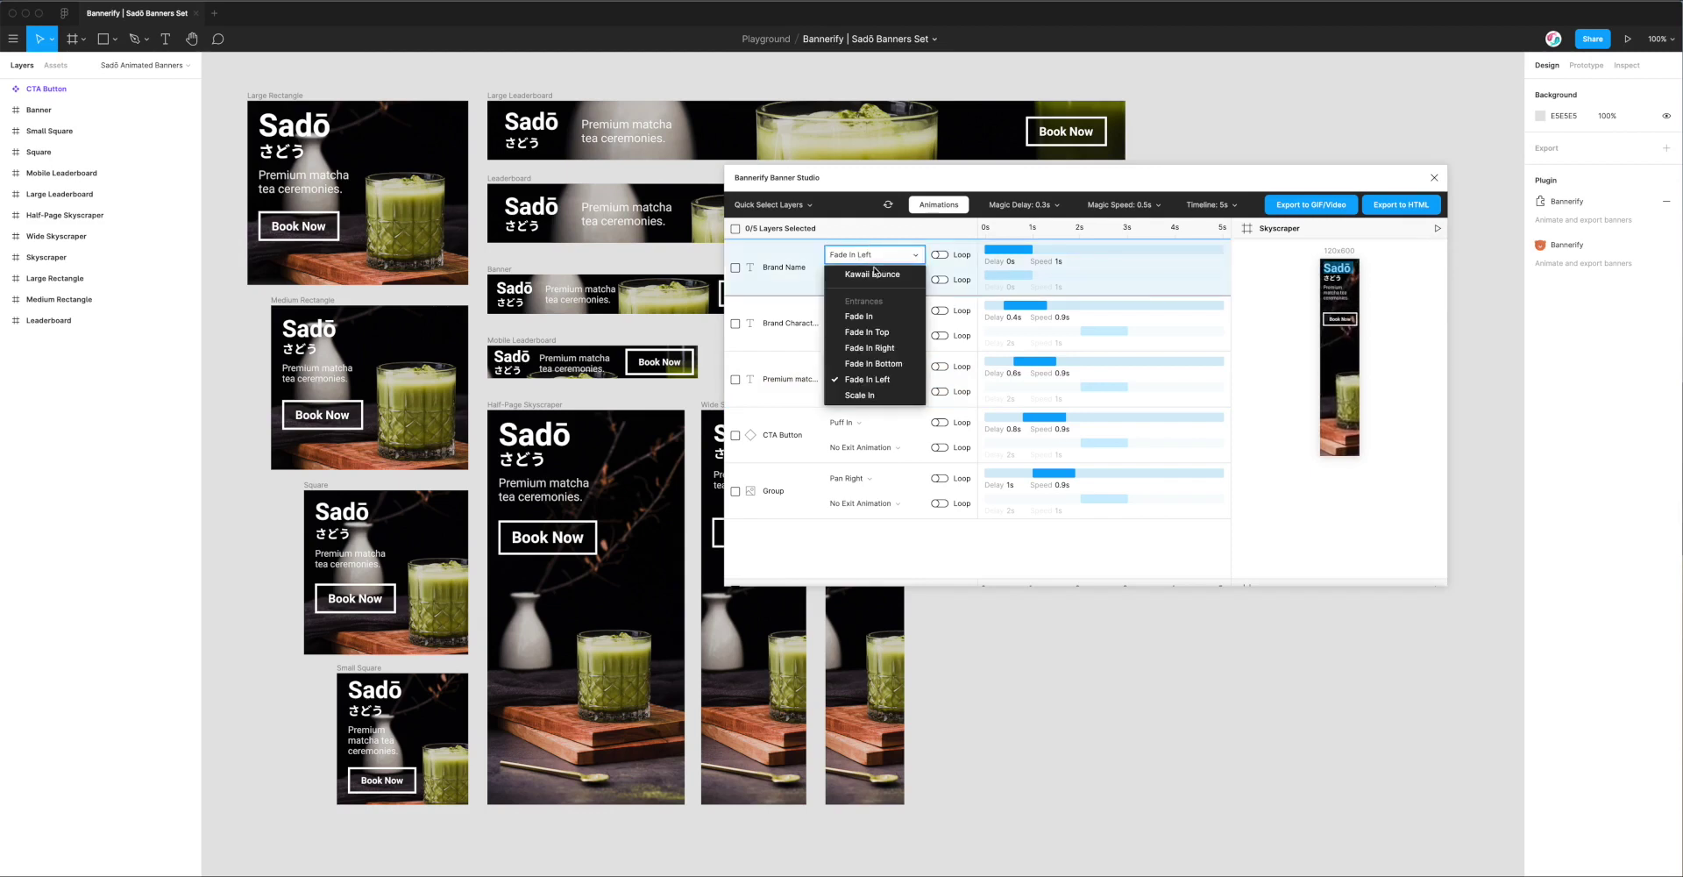
scroll(876, 304, up, 2)
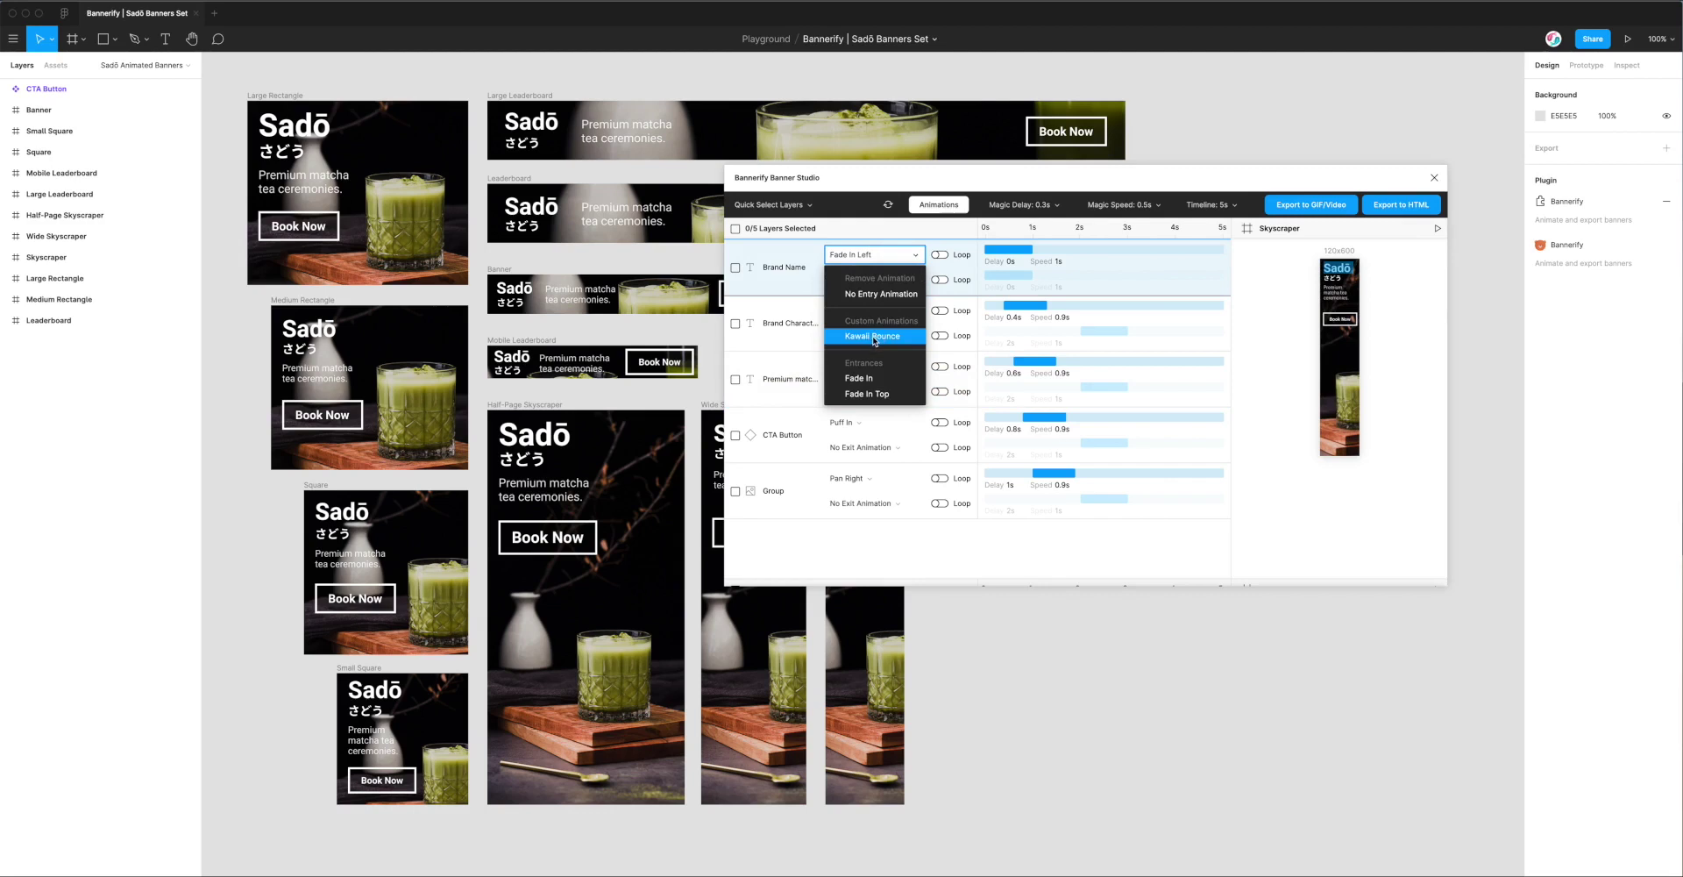
click(873, 337)
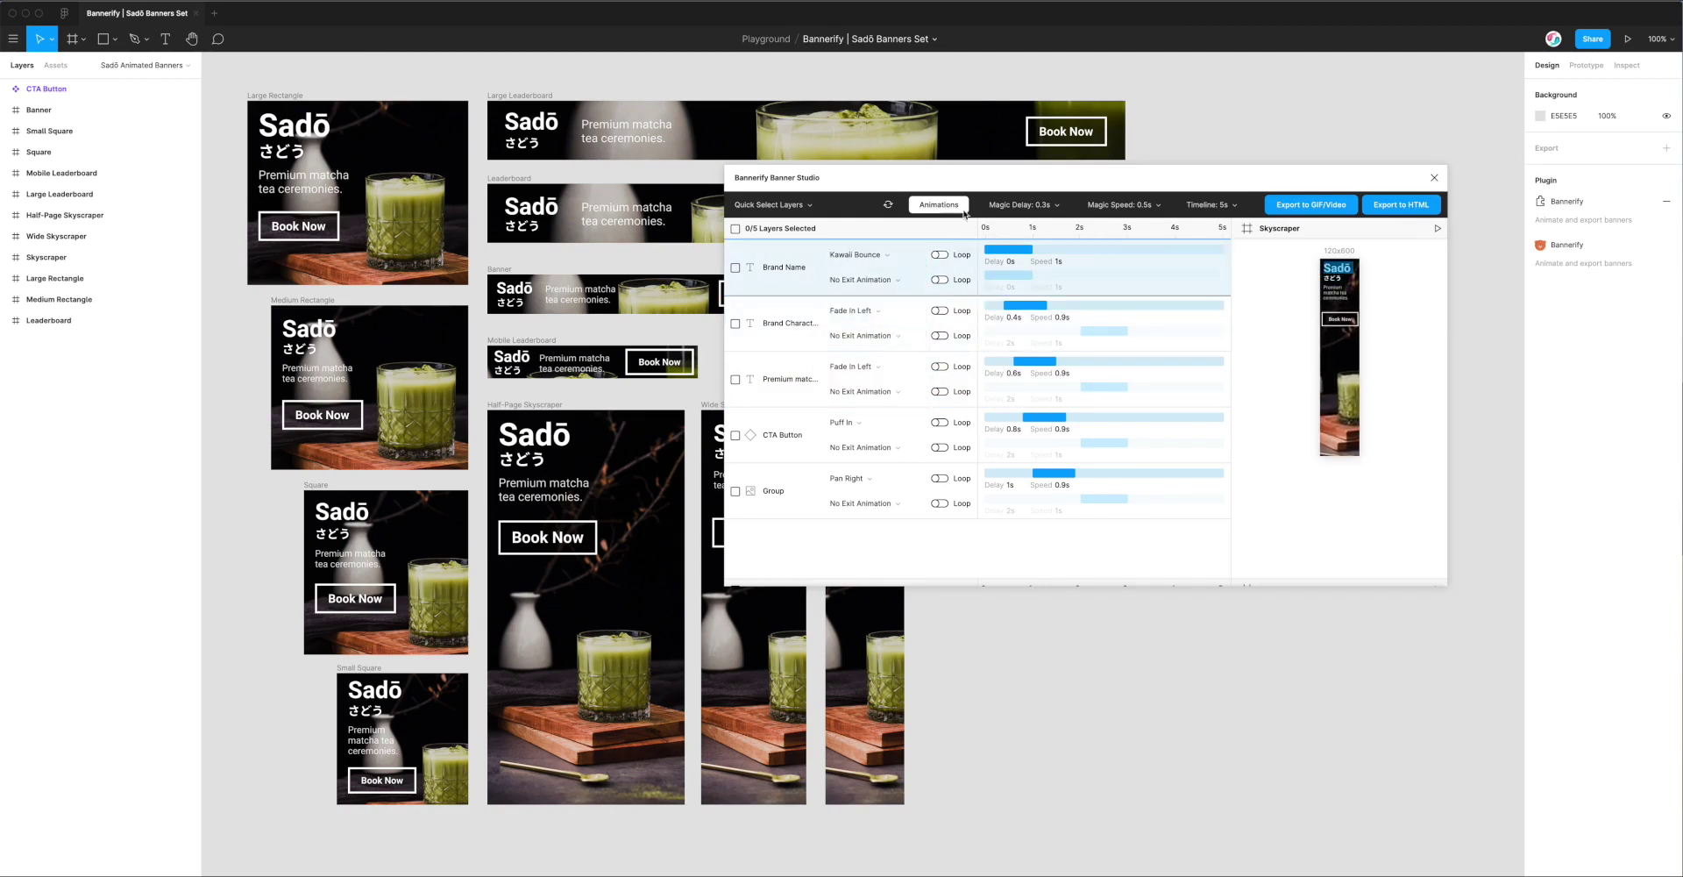
drag(958, 176, 946, 180)
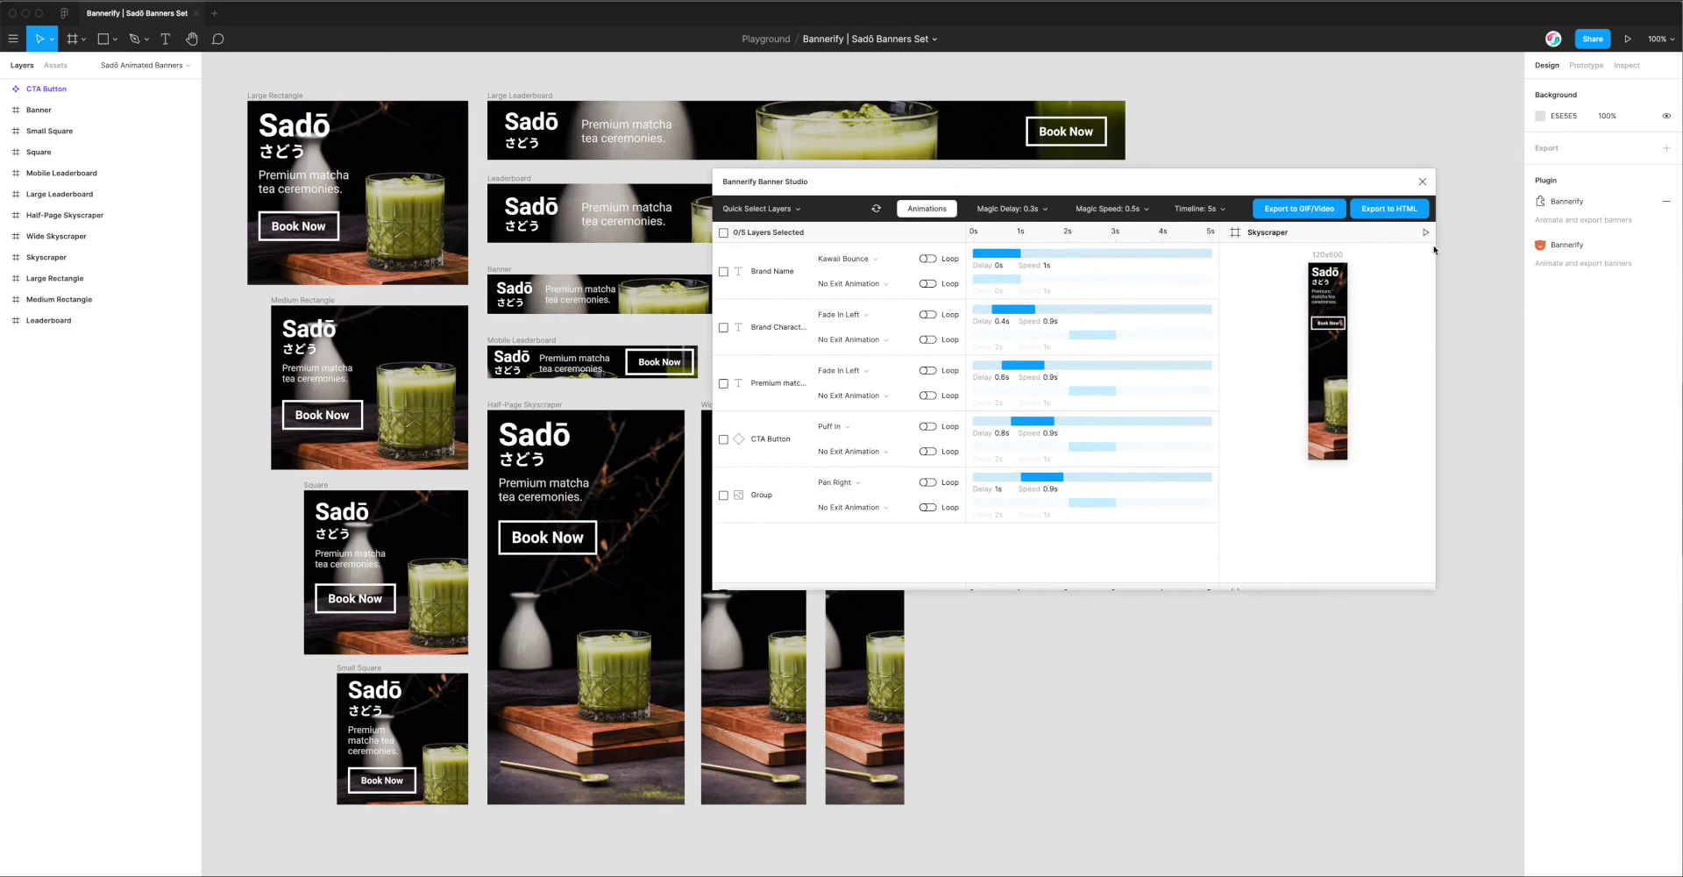
click(880, 263)
click(1271, 233)
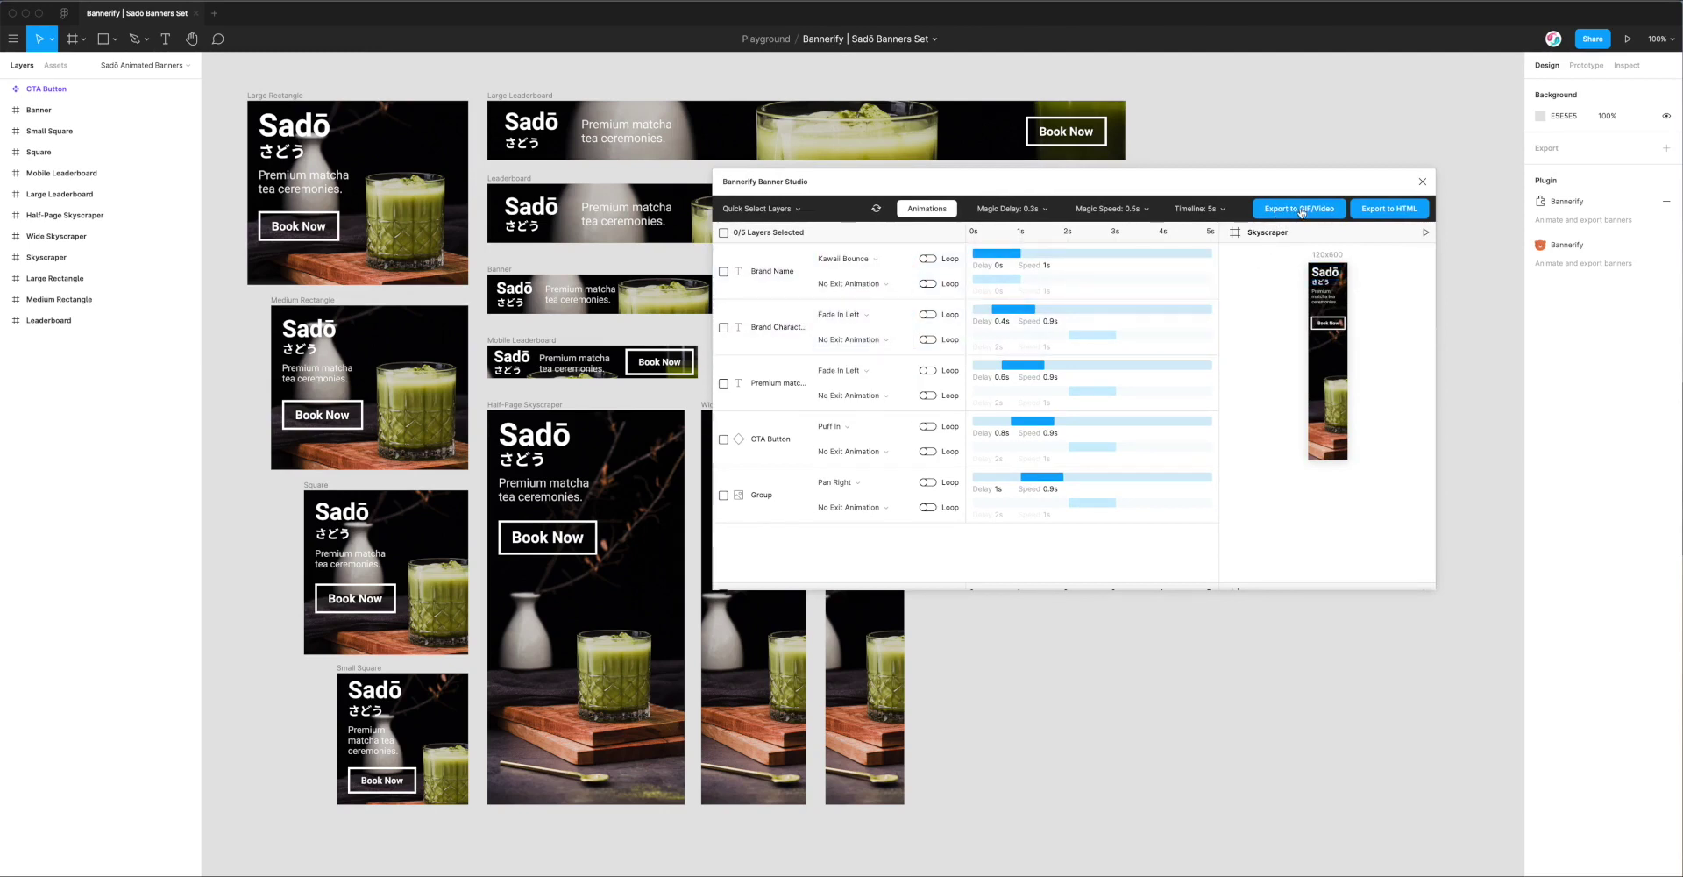
Review the GIF/video and HTML export settings, including the available code output formats and advertising platforms, without exporting
click(1299, 210)
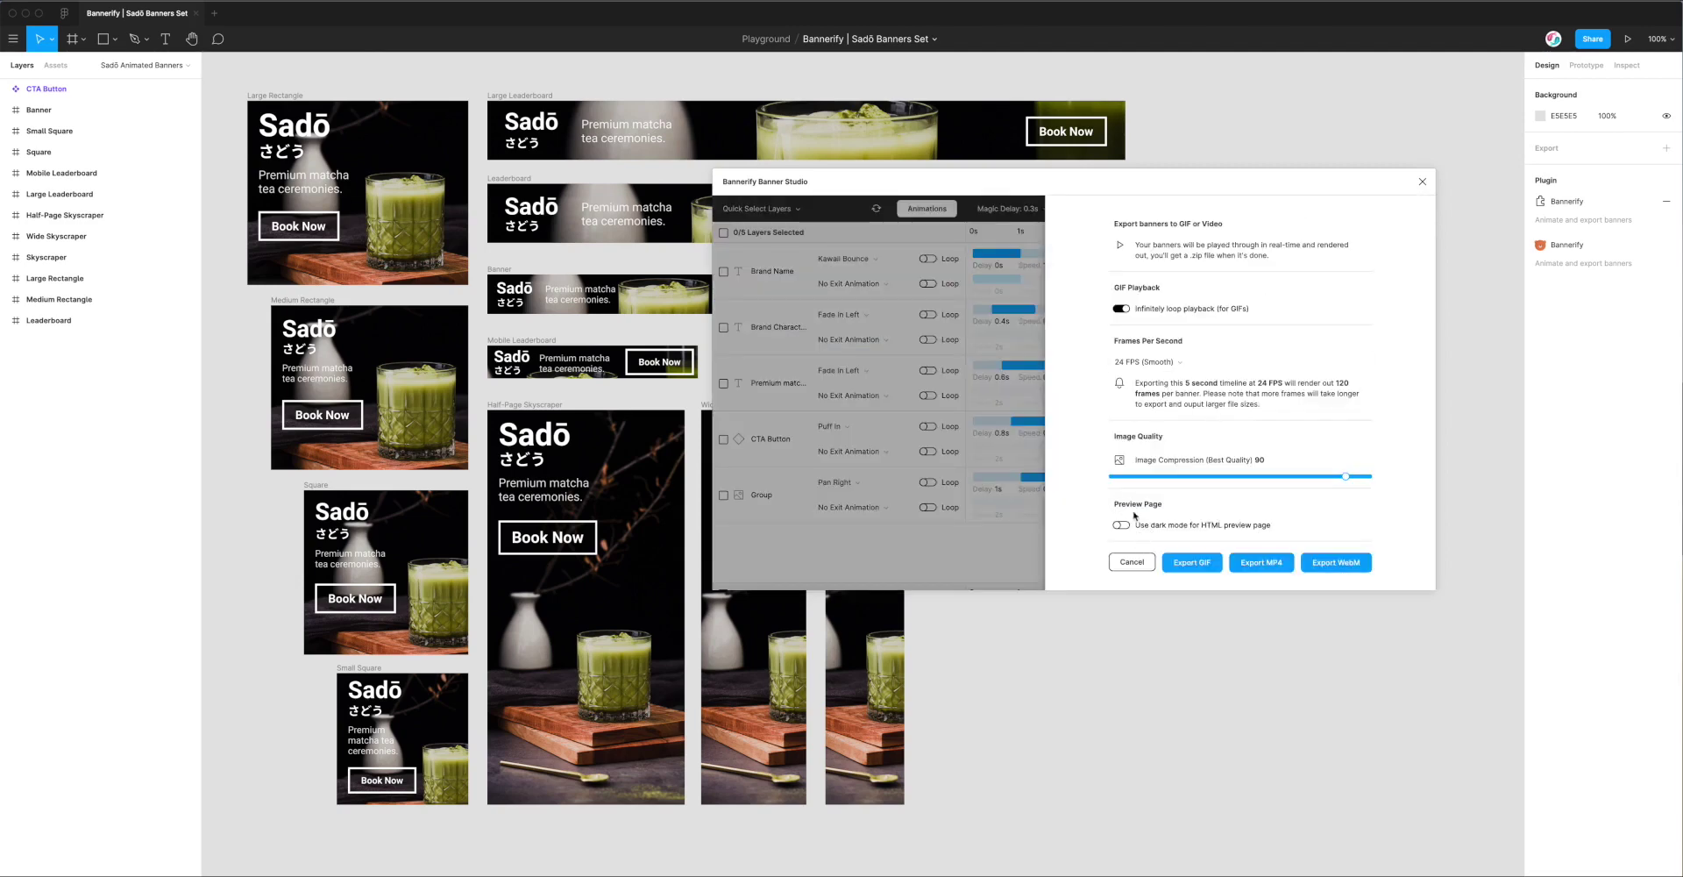
click(1136, 564)
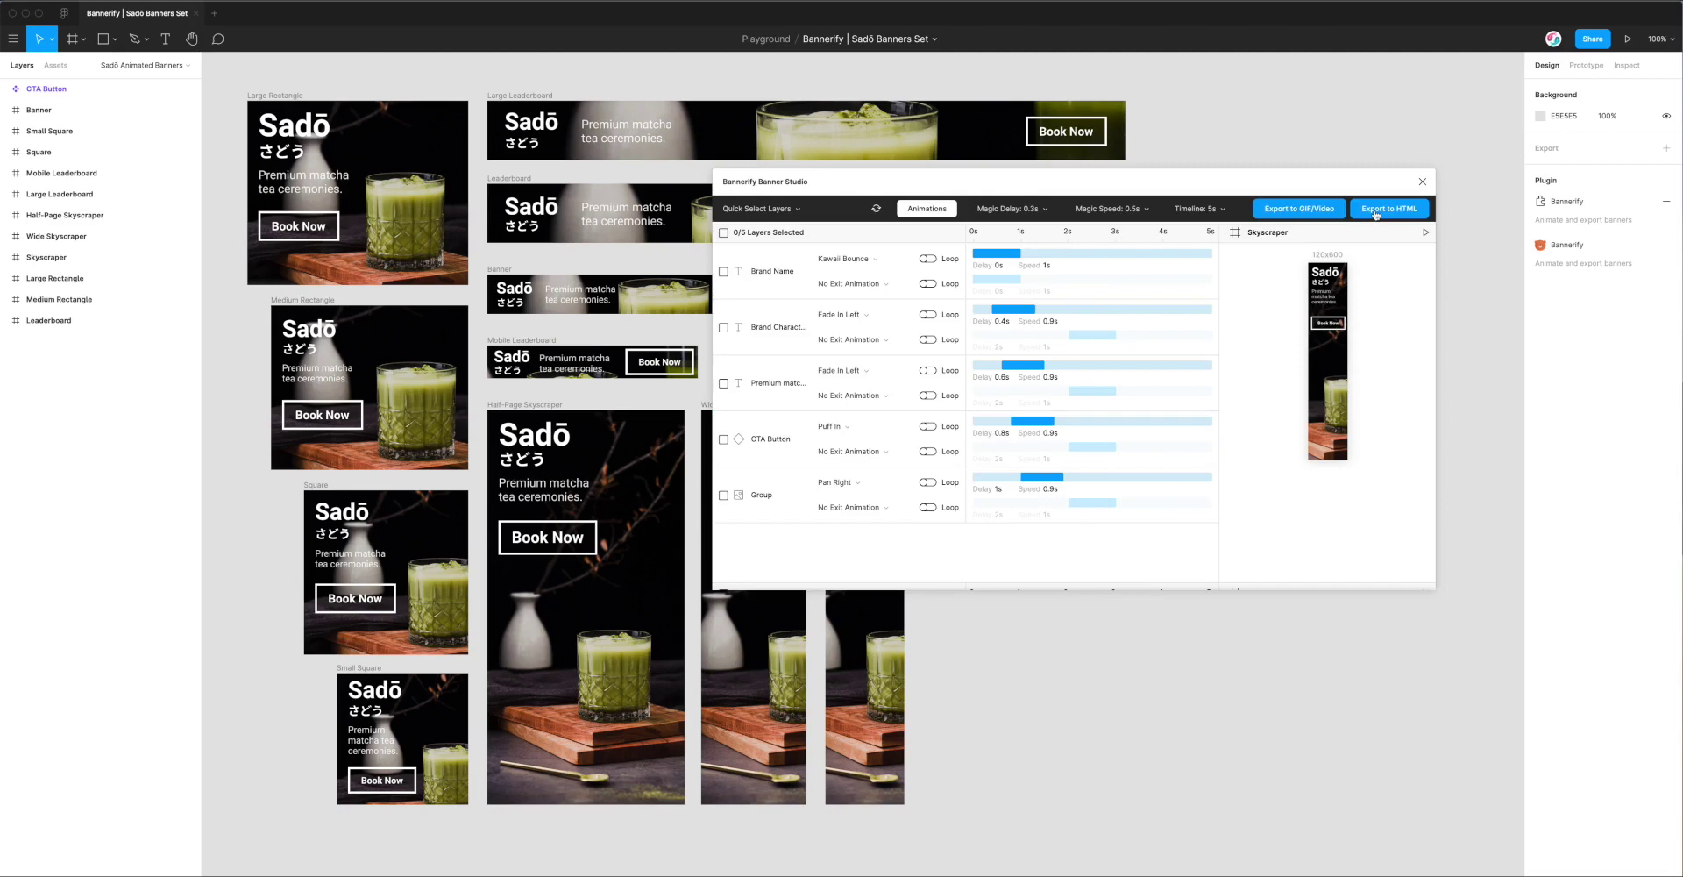
click(1375, 214)
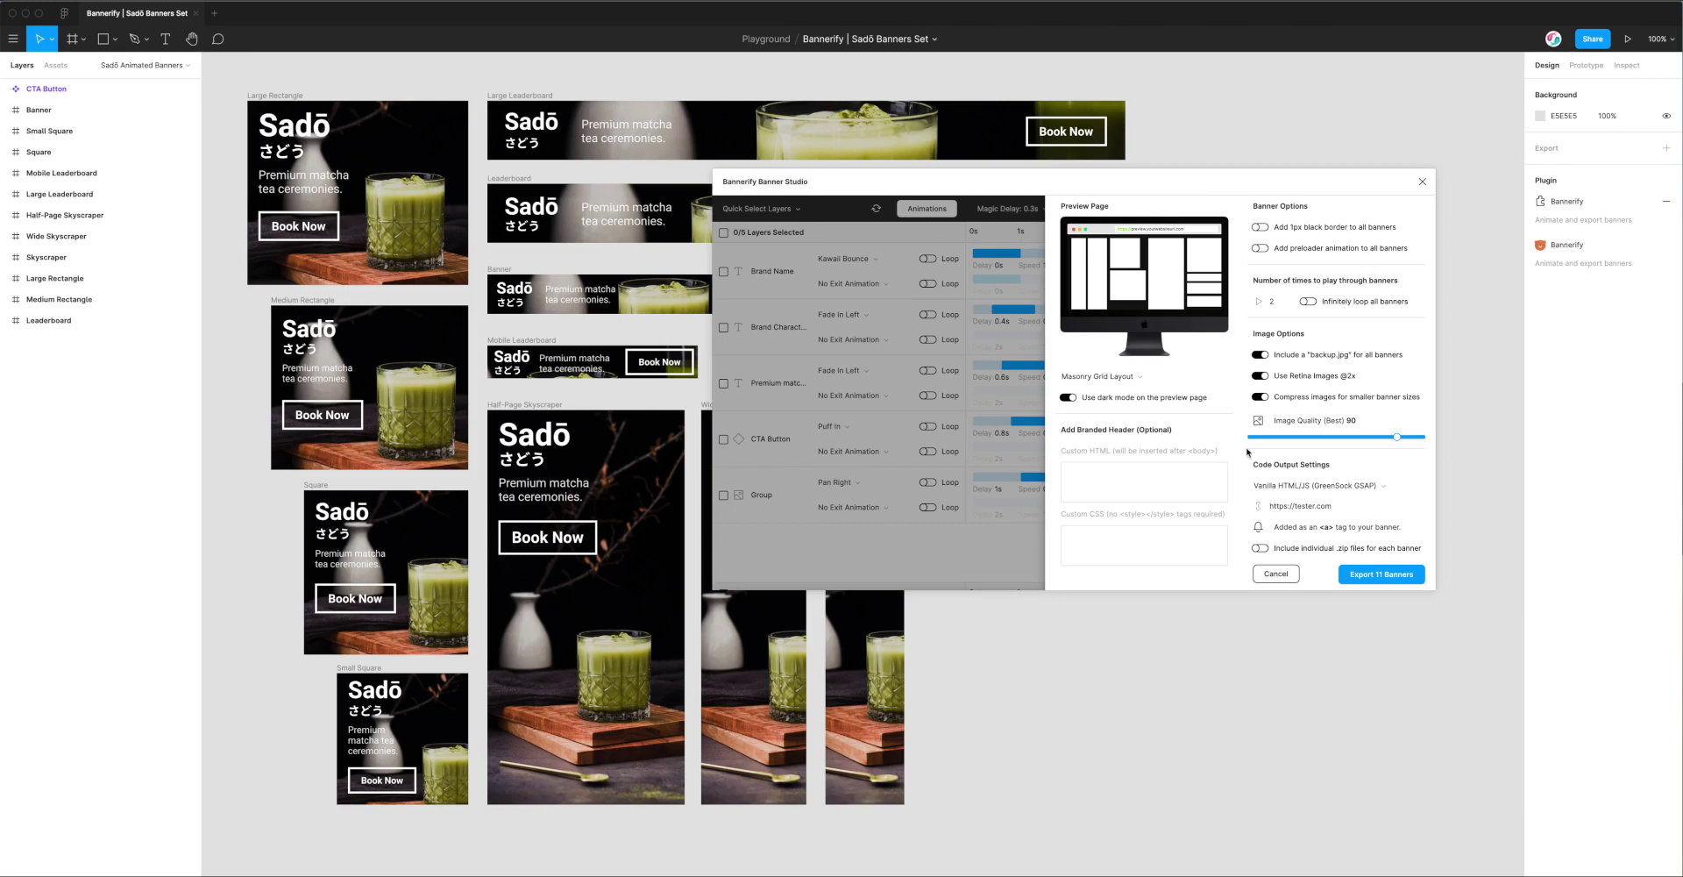
click(1261, 489)
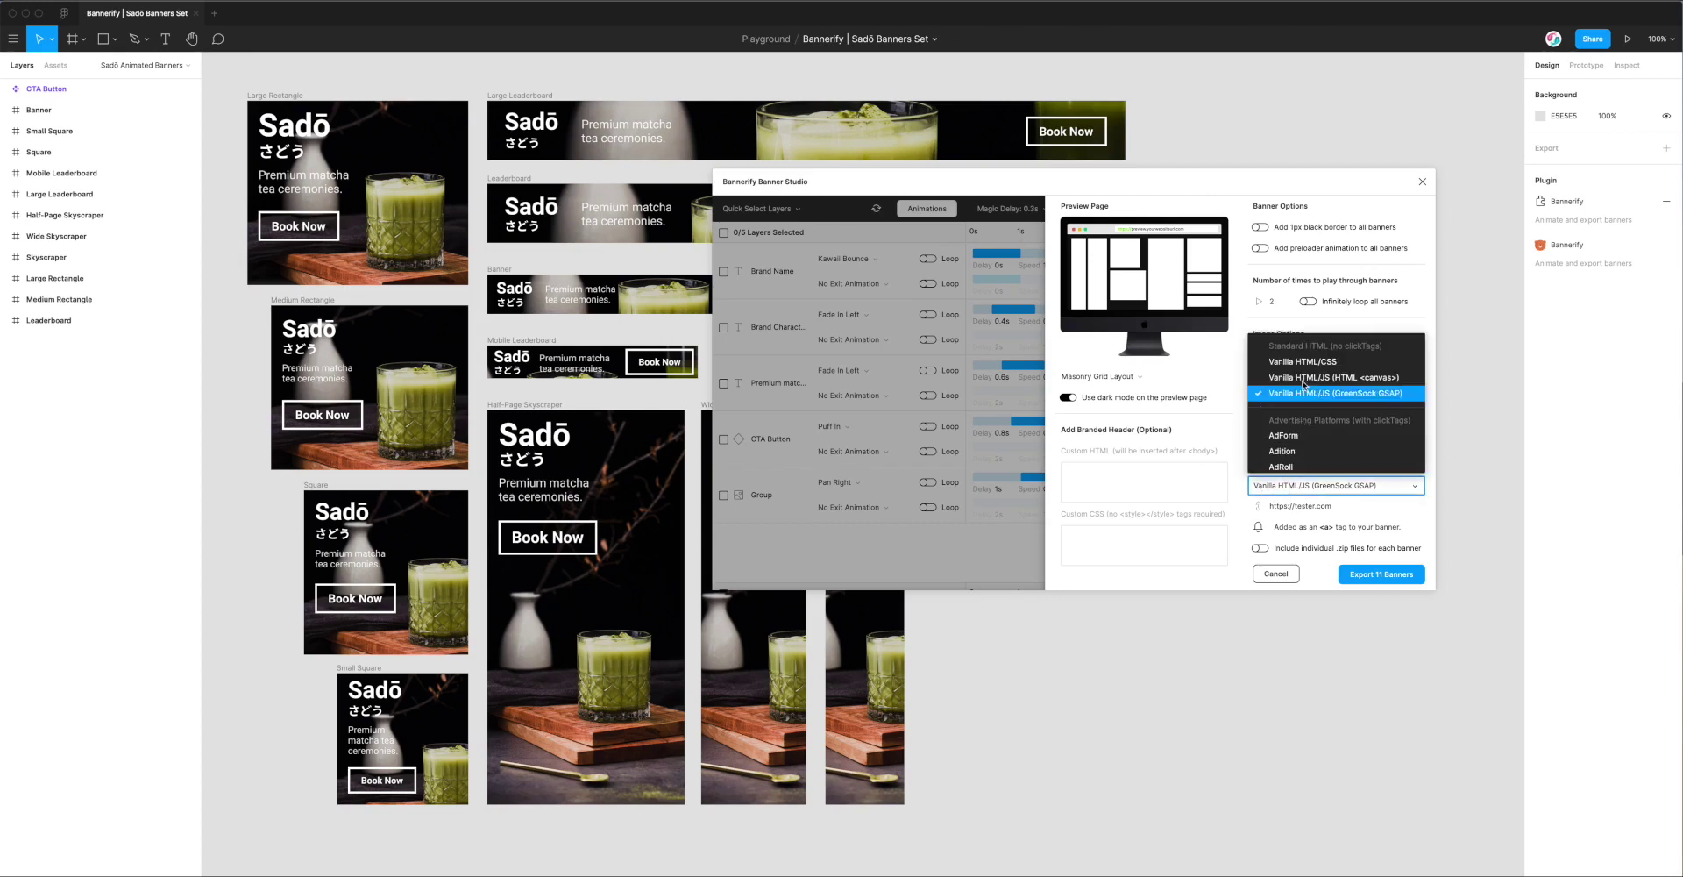
scroll(1296, 403, down, 3)
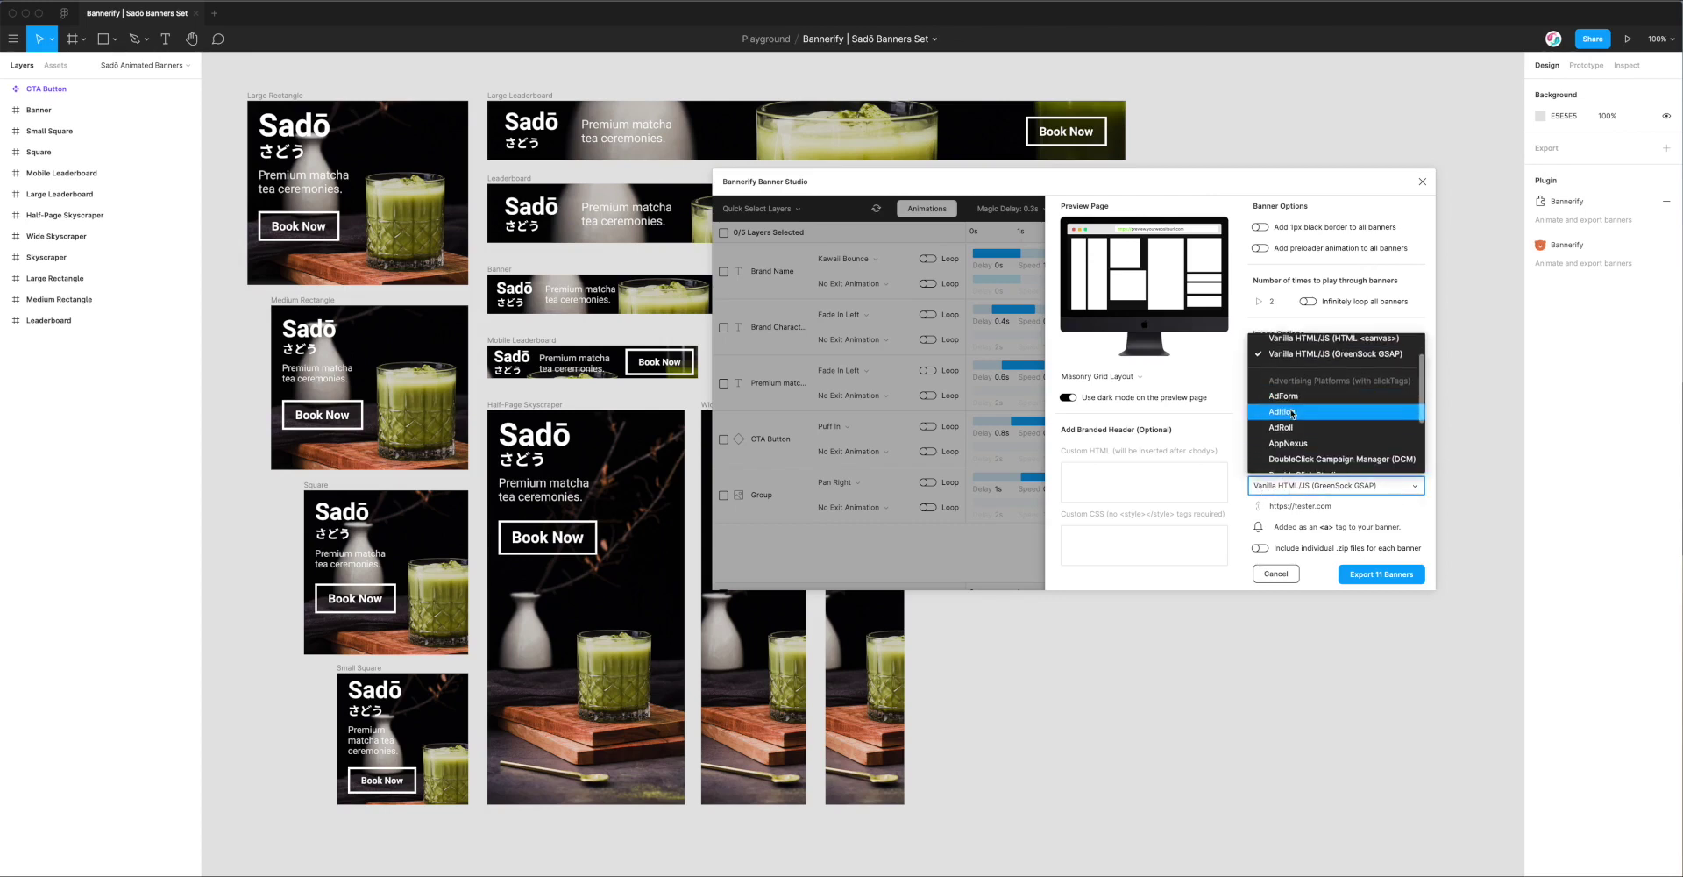
scroll(1293, 416, down, 2)
scroll(1294, 412, up, 5)
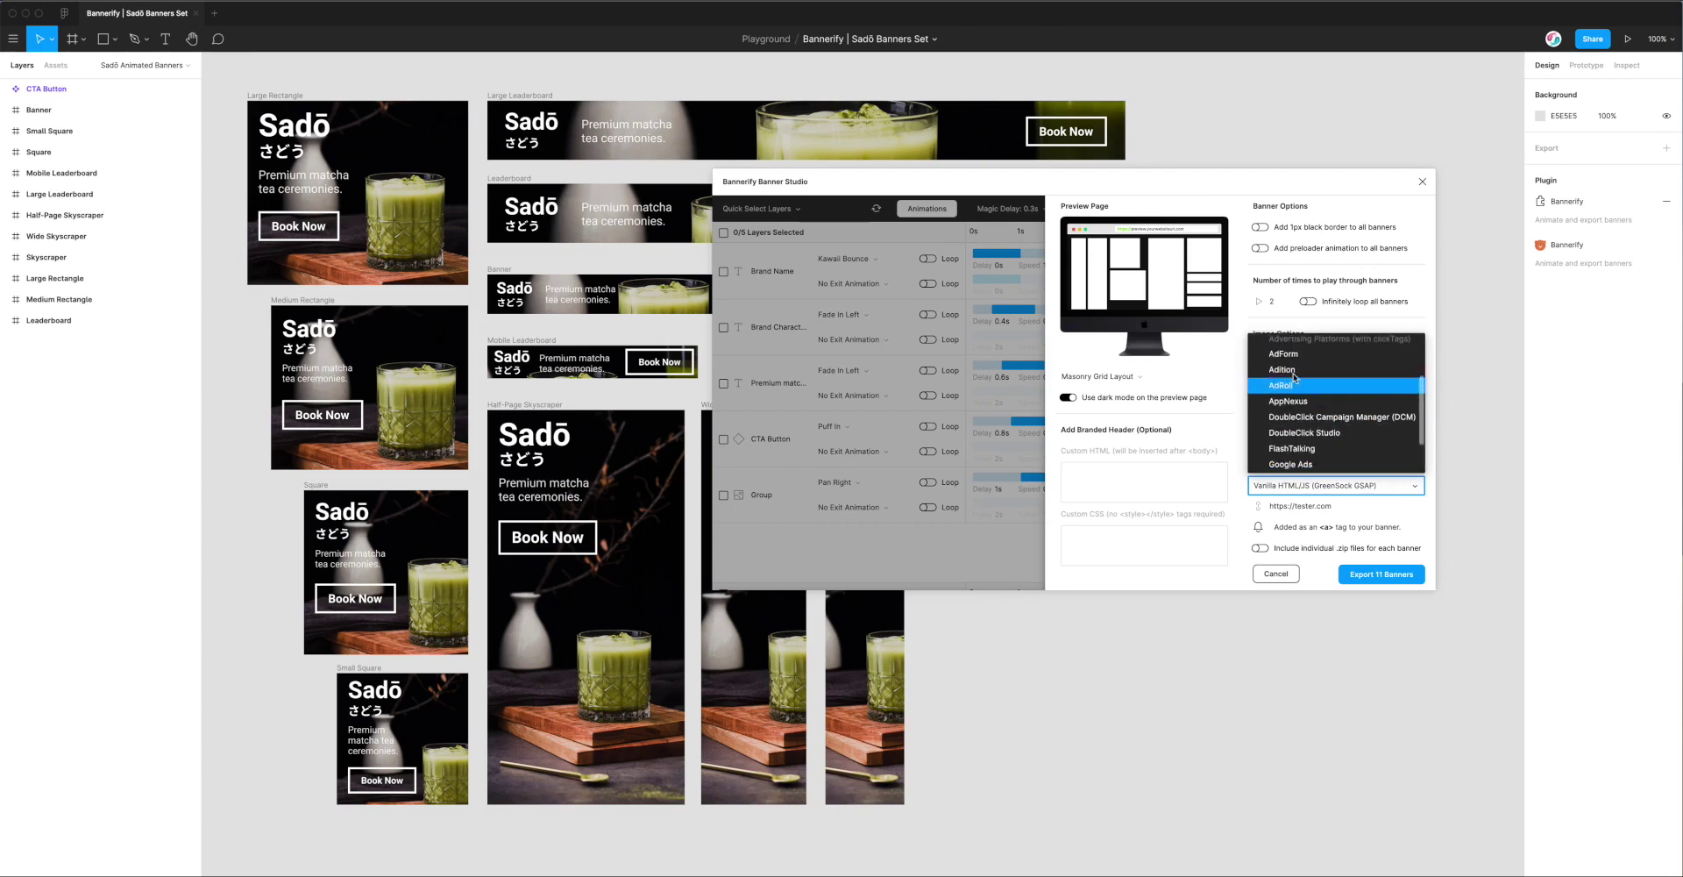
click(1242, 322)
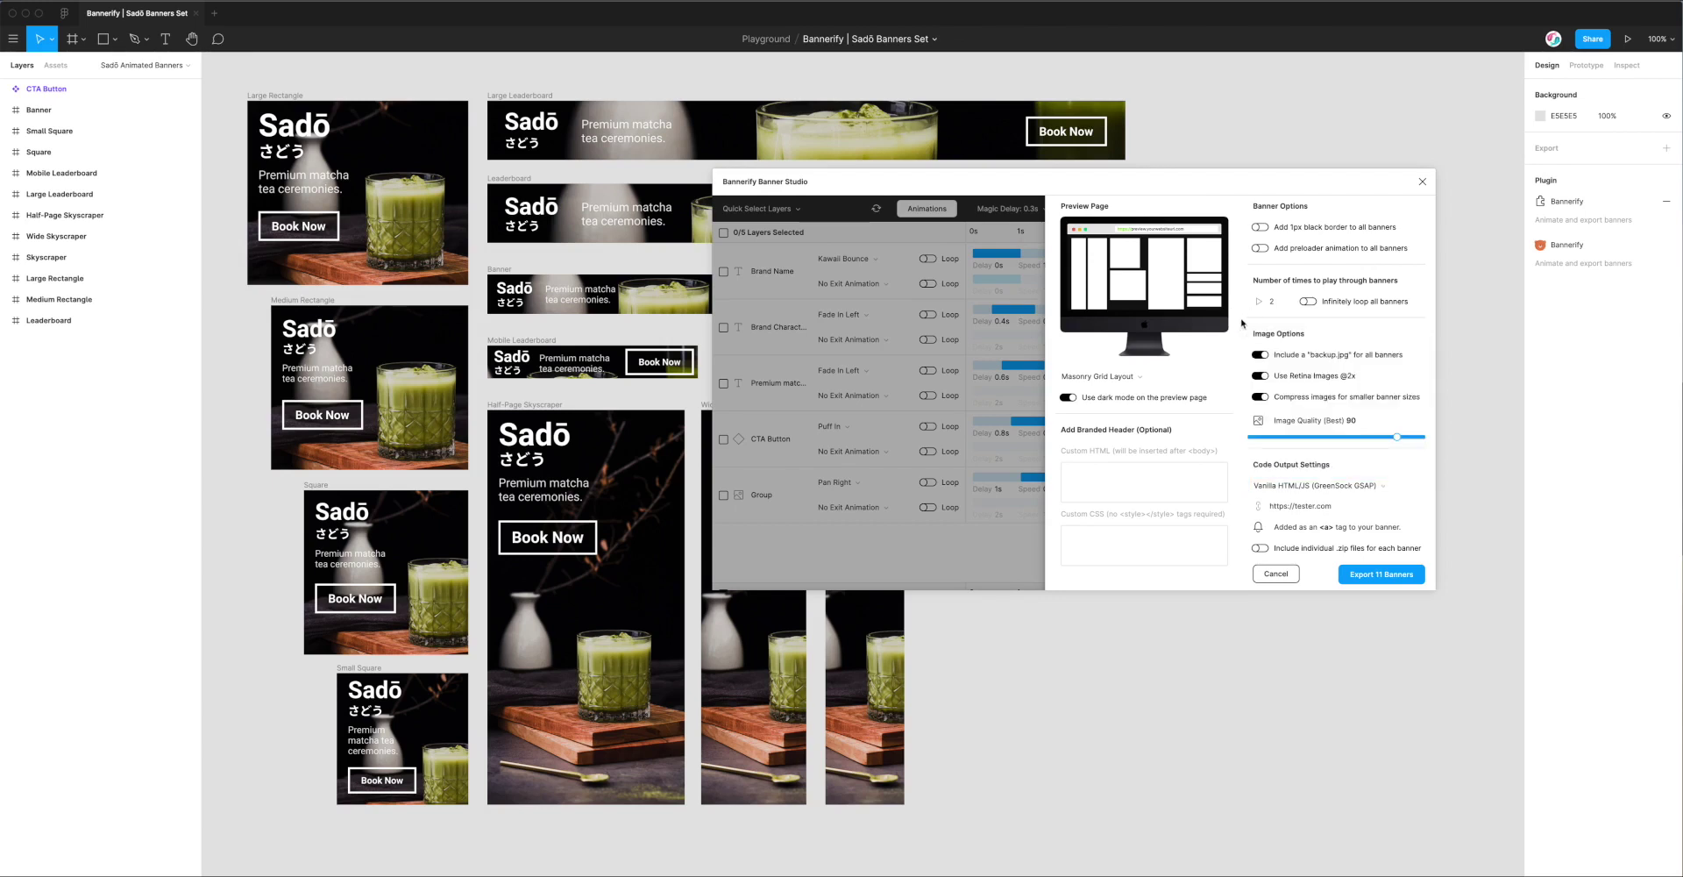
click(1275, 573)
drag(1083, 190, 1086, 186)
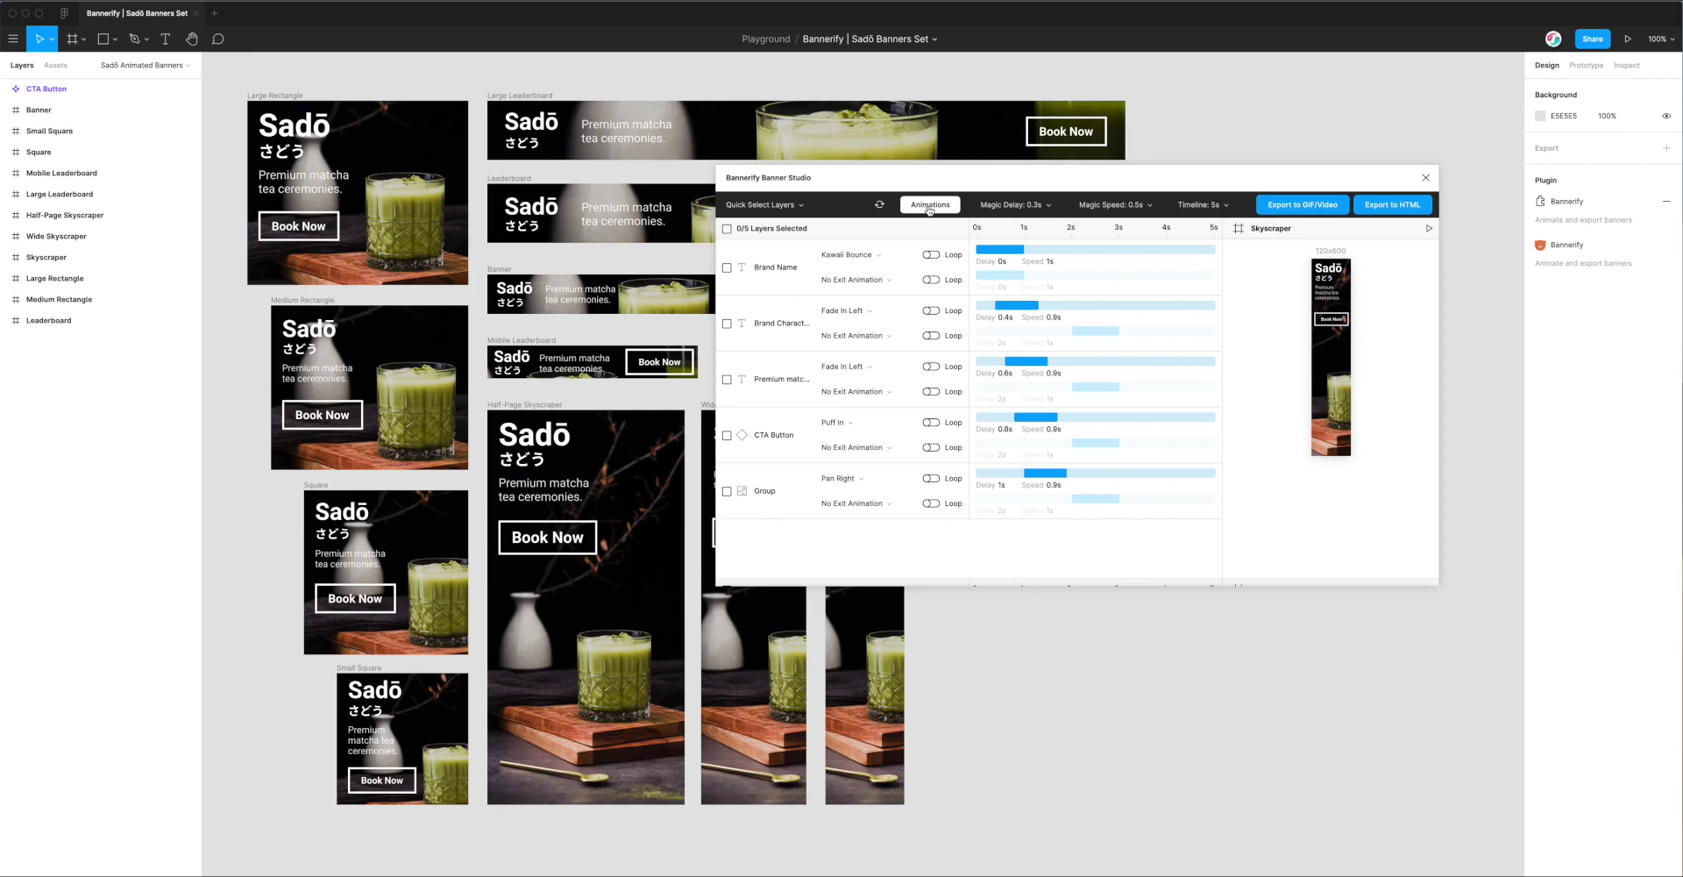
Look over the custom animation editor's keyframe and easing settings and close it without adding an animation
drag(947, 189, 942, 191)
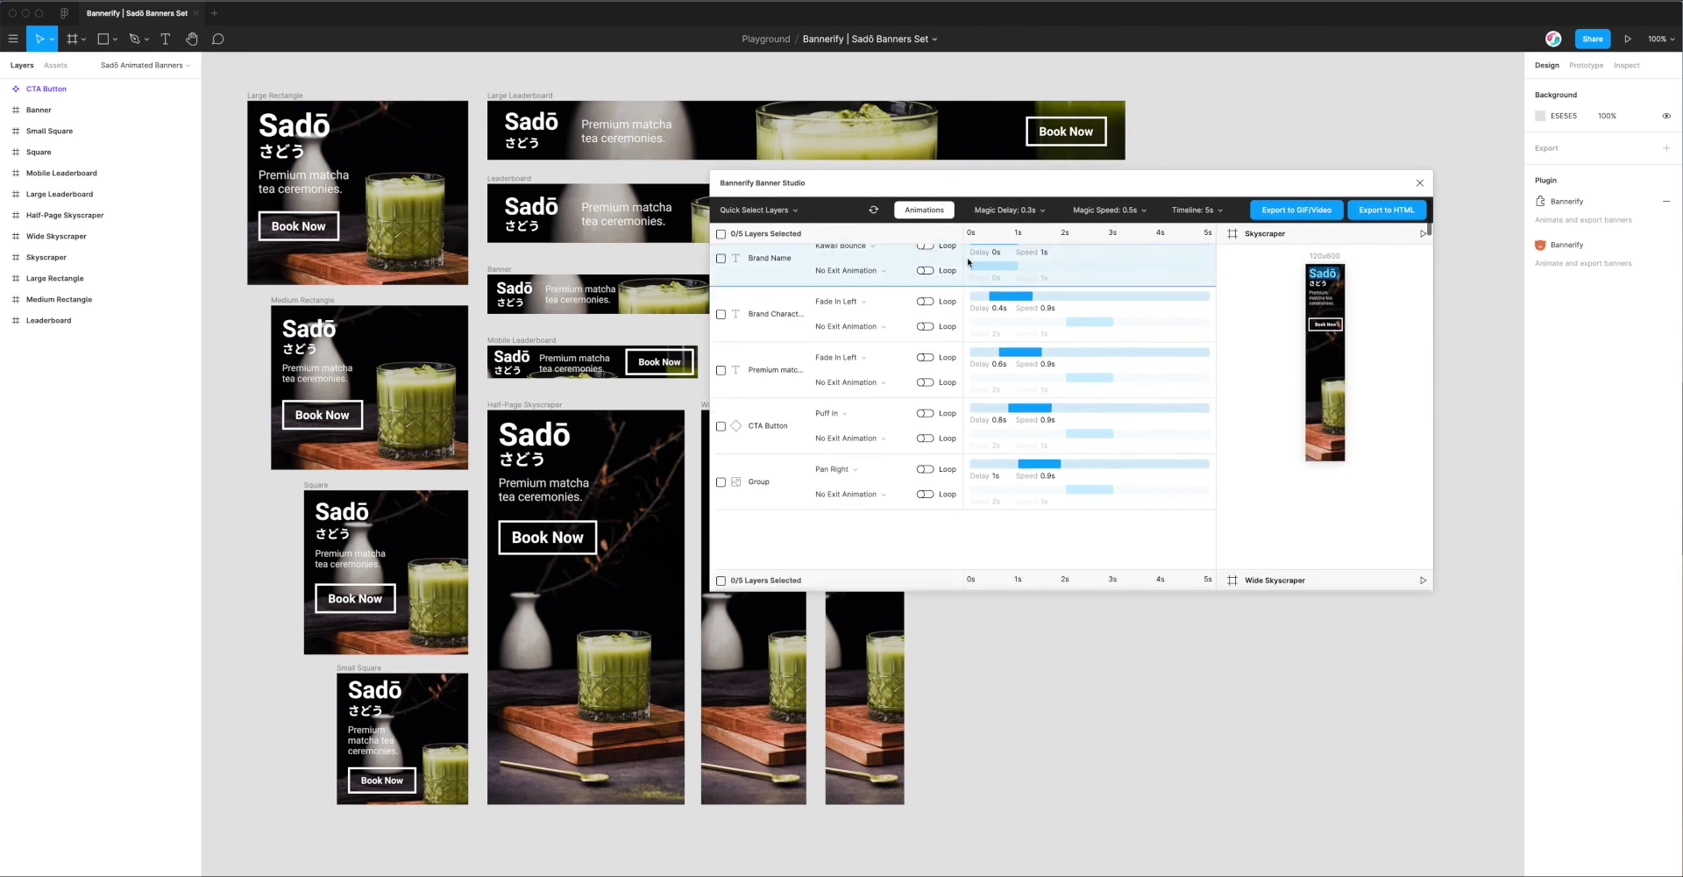
click(925, 213)
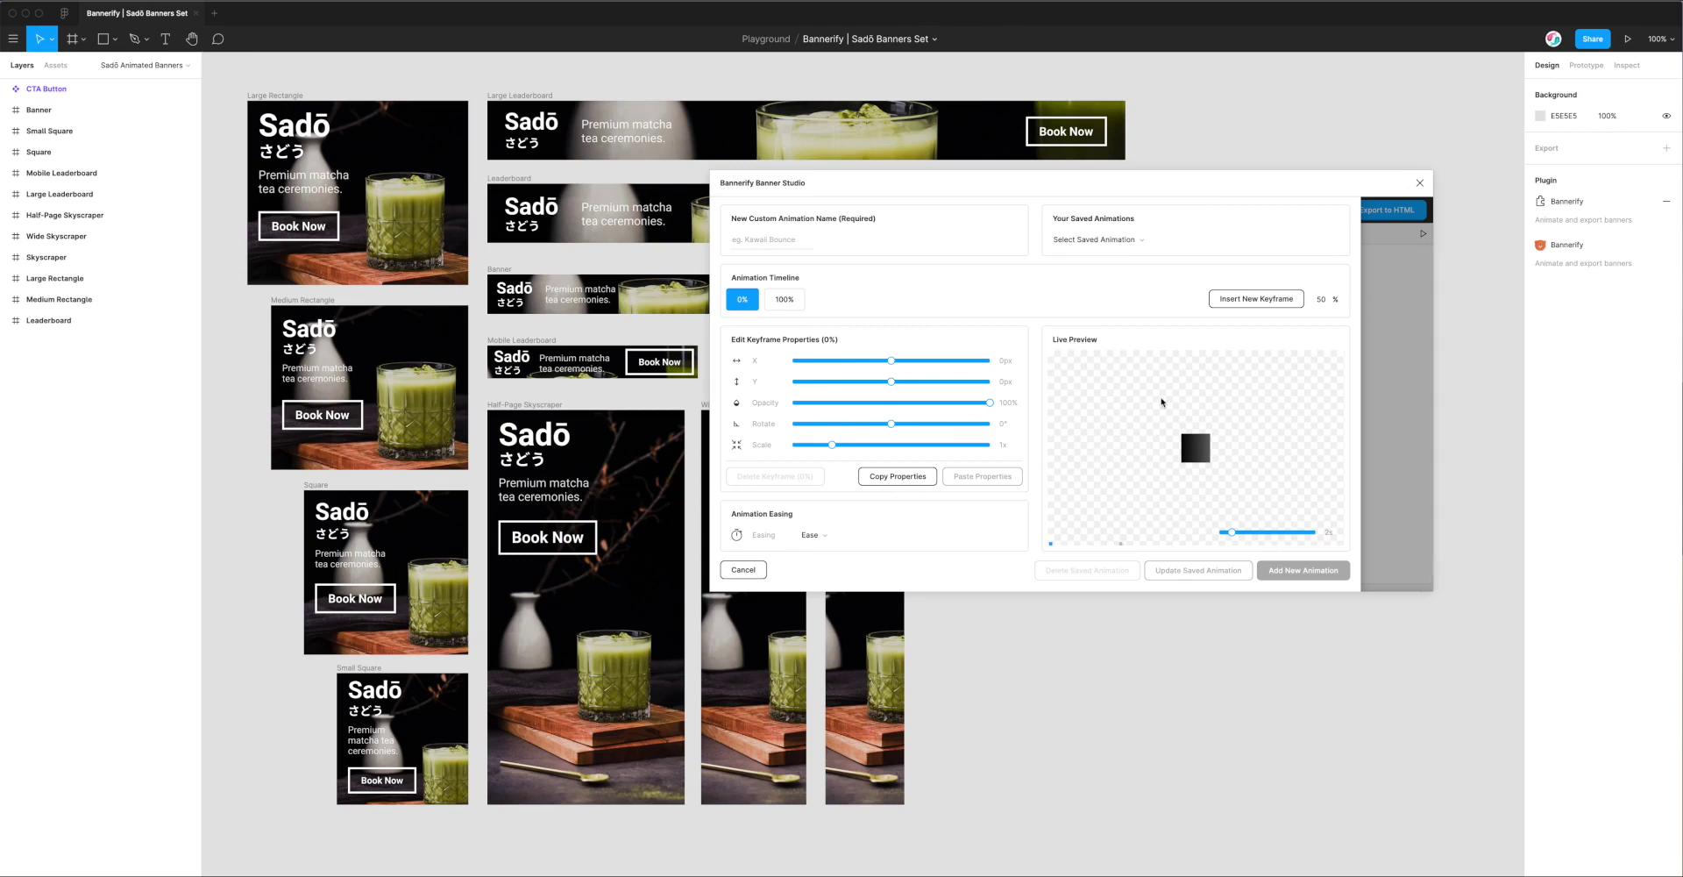
click(743, 570)
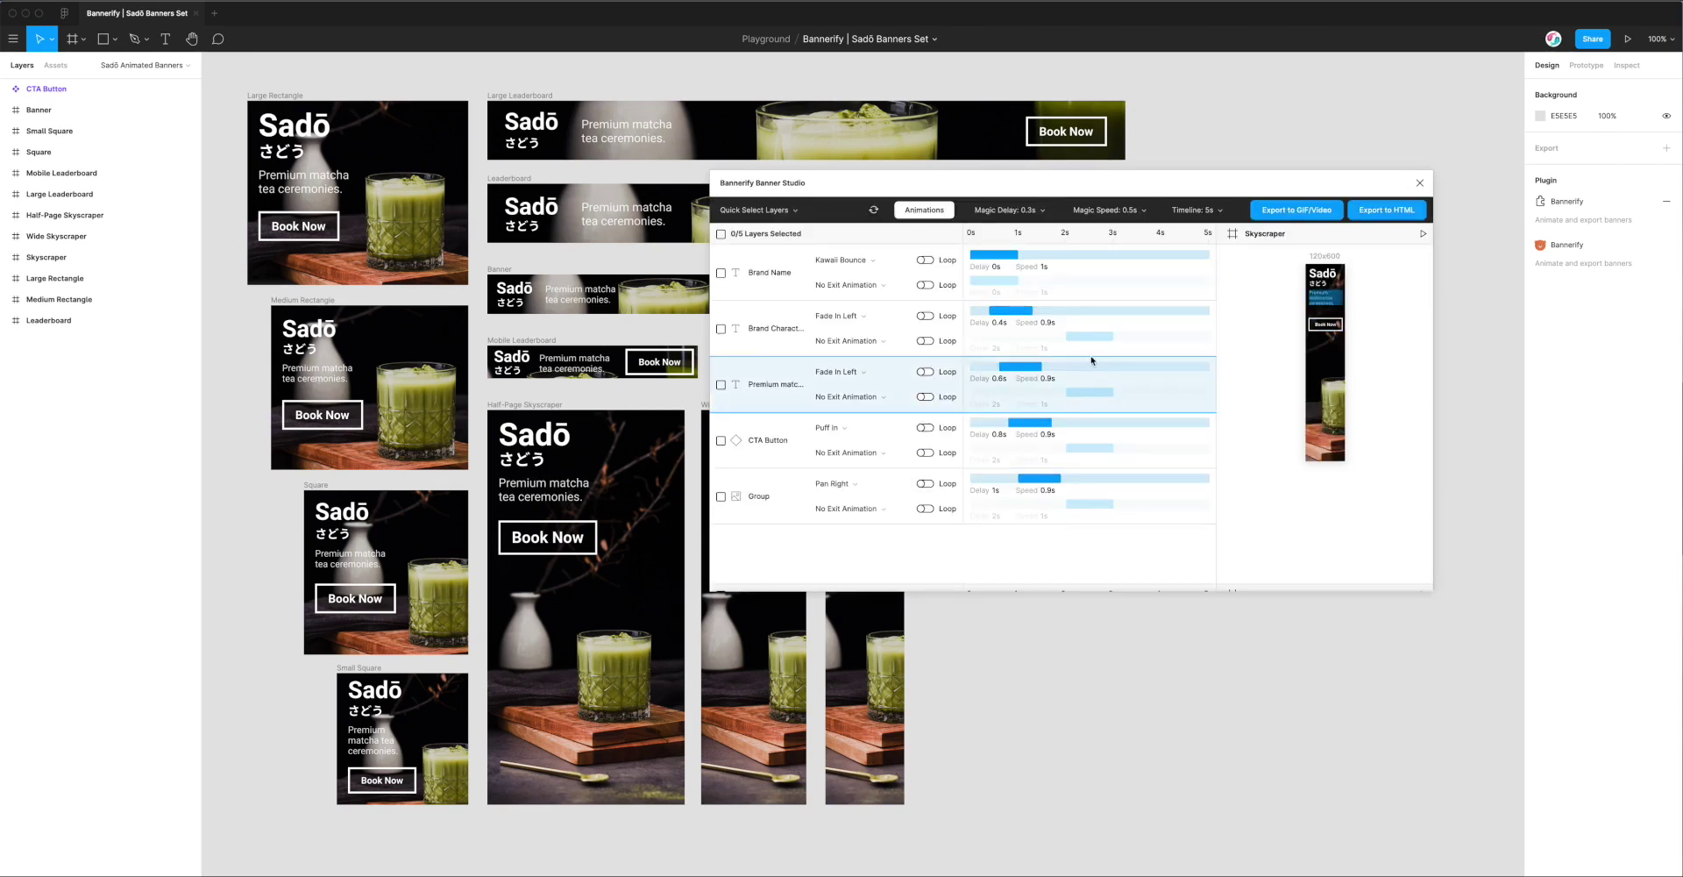
drag(1055, 184, 1072, 191)
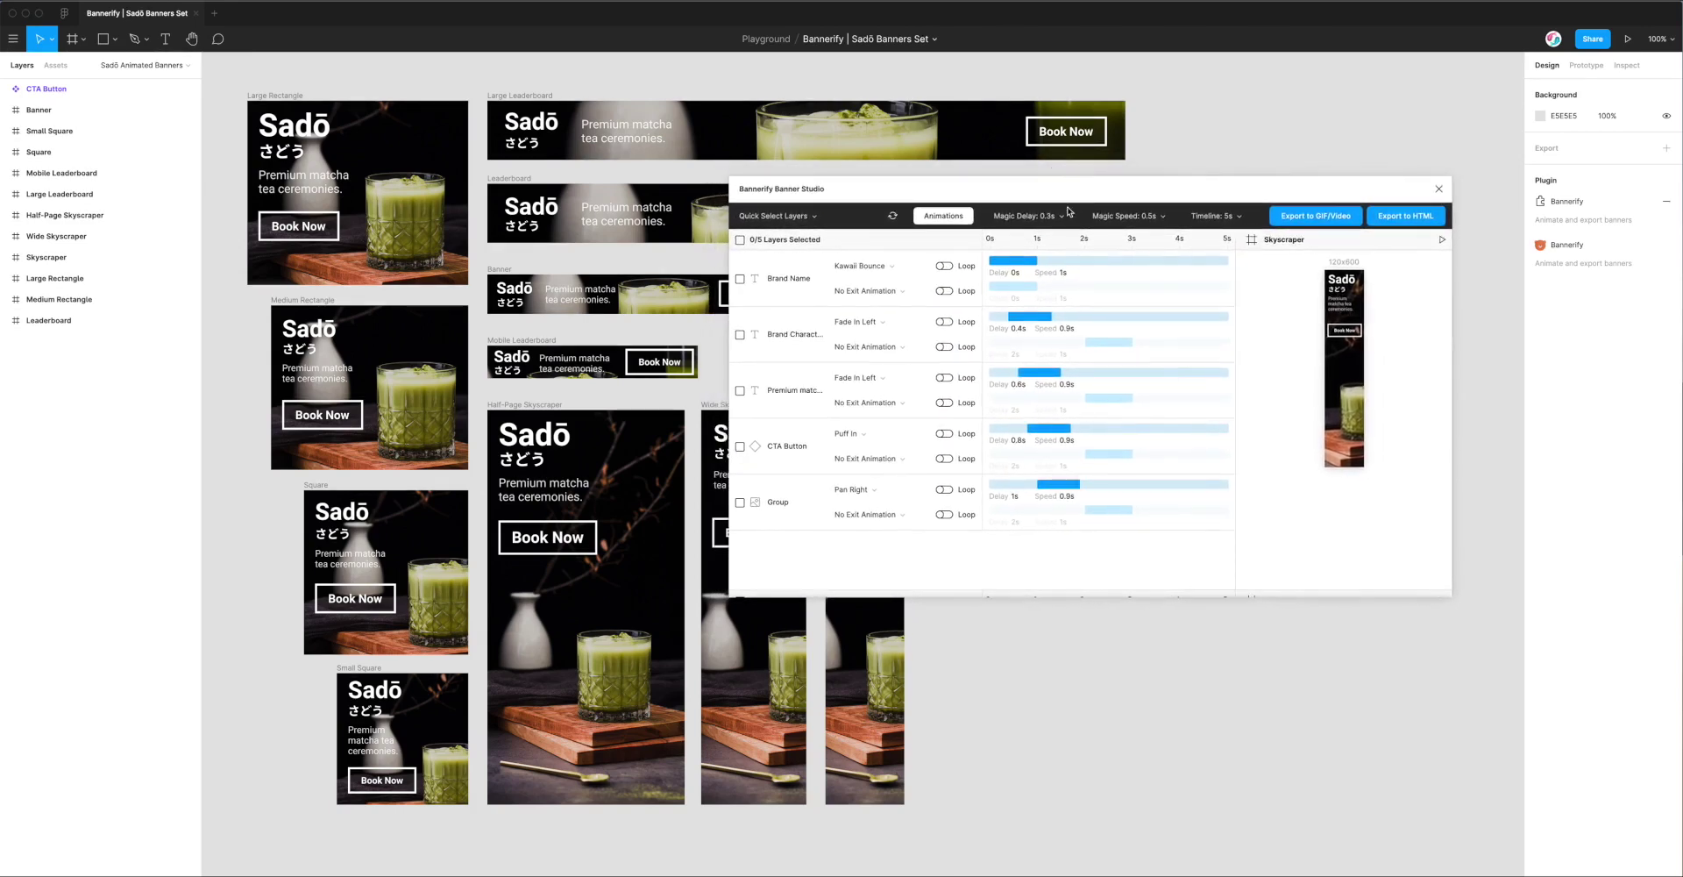
Check the custom and preset entry animations offered for the brand characters layer, leaving its selection as is
click(880, 321)
scroll(903, 390, down, 3)
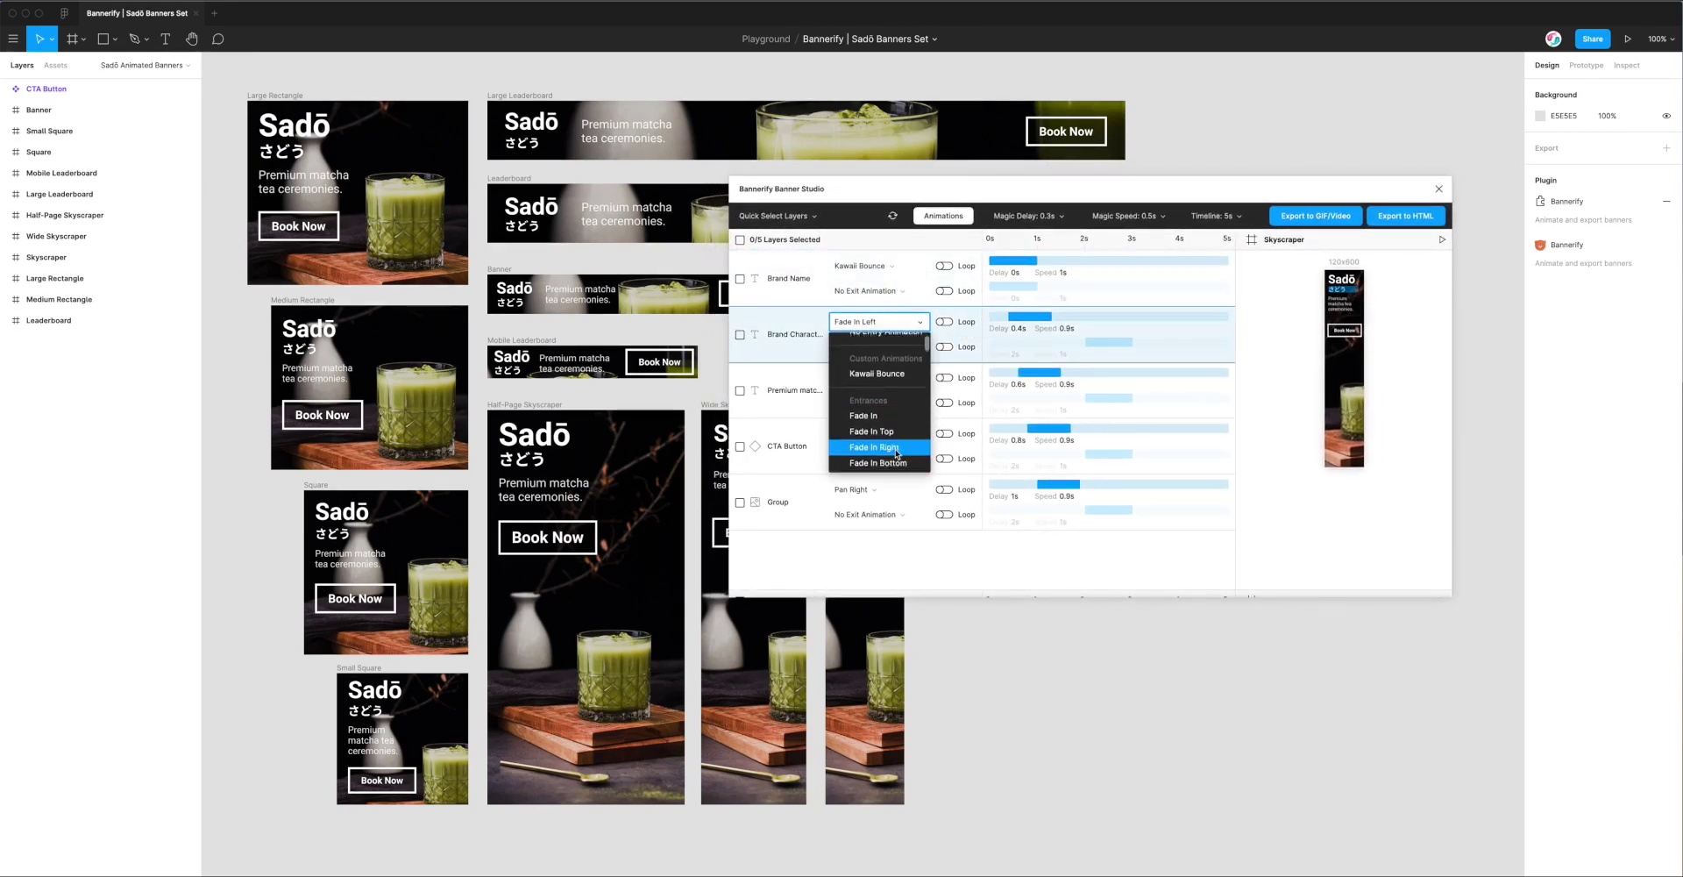
scroll(908, 393, up, 3)
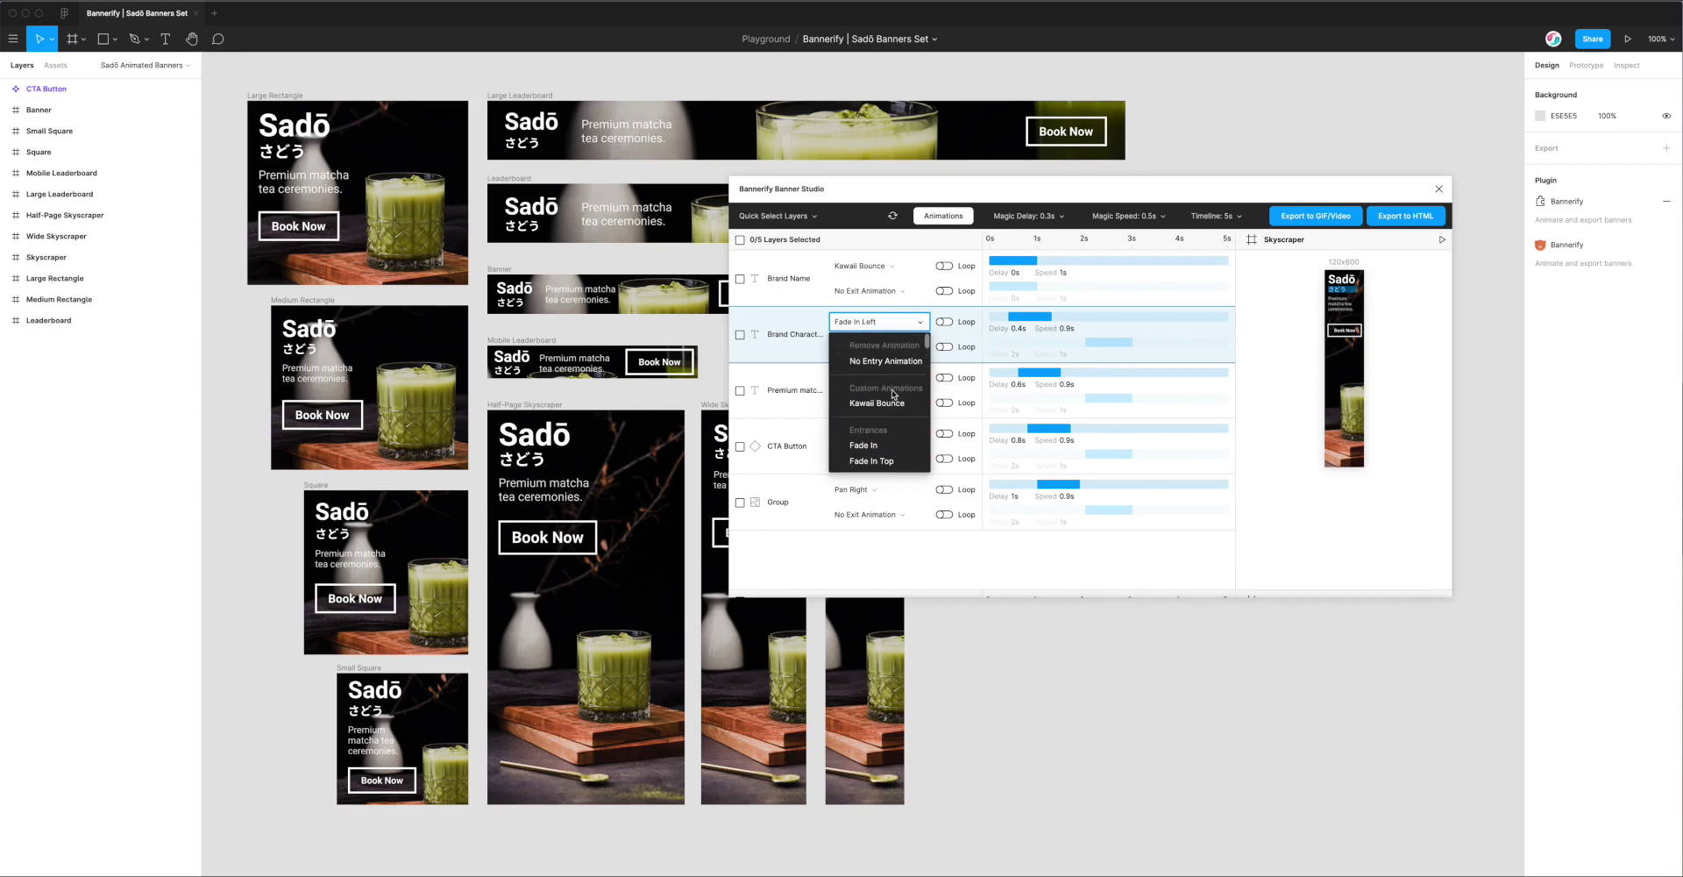
click(1029, 316)
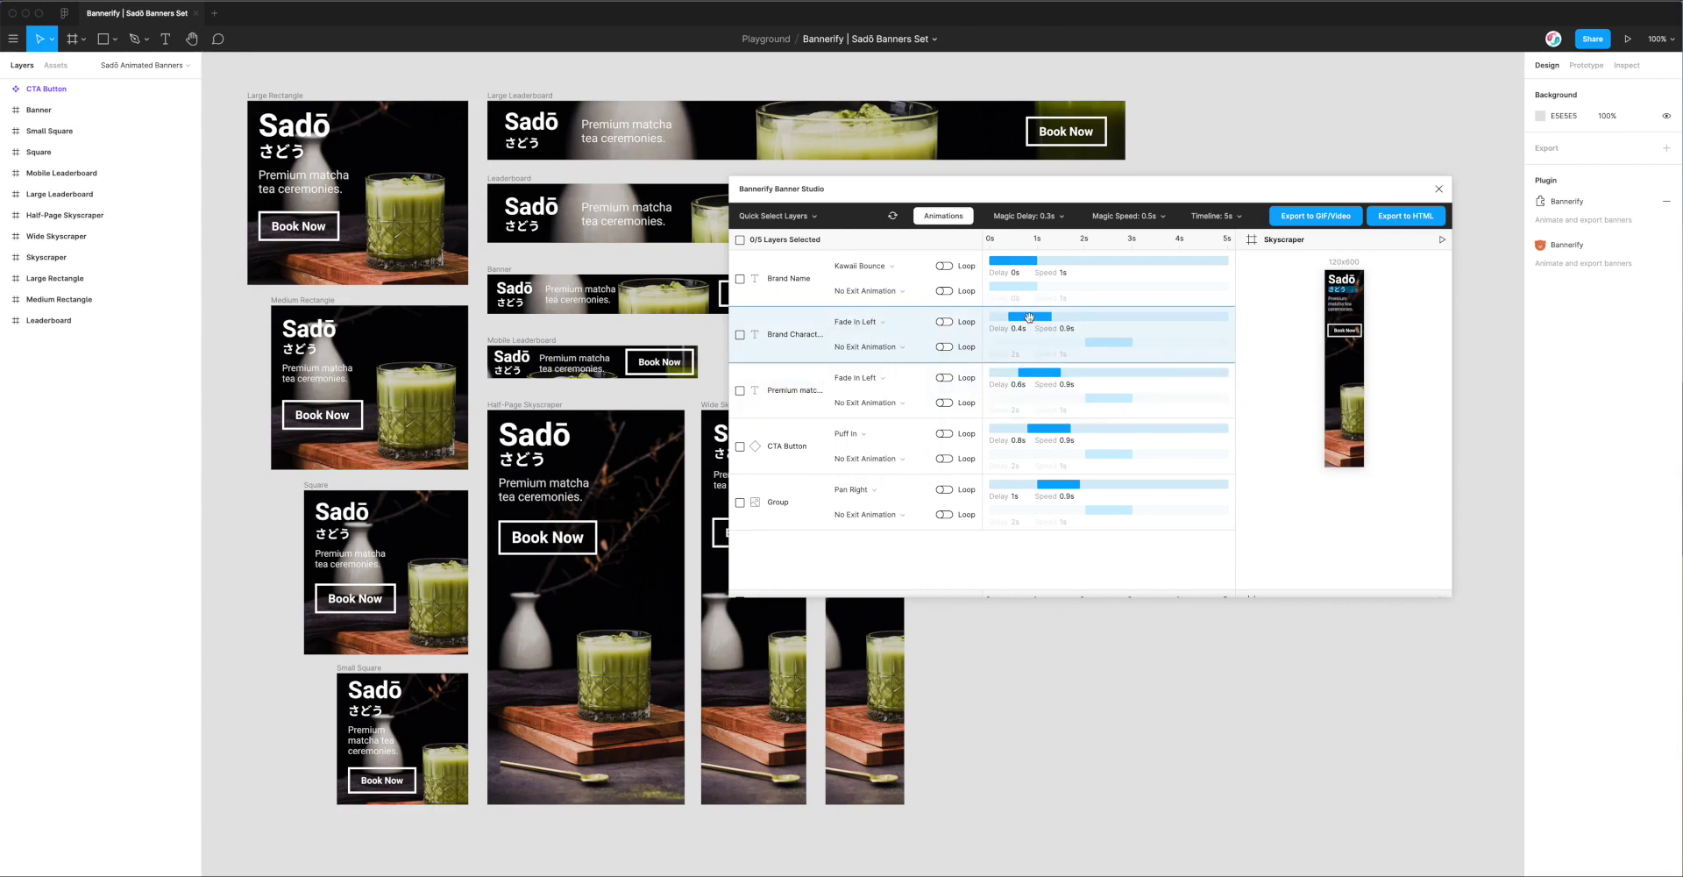
Reopen the custom animation editor, view its default keyframe timeline and live preview, and return to the banner layers
click(952, 219)
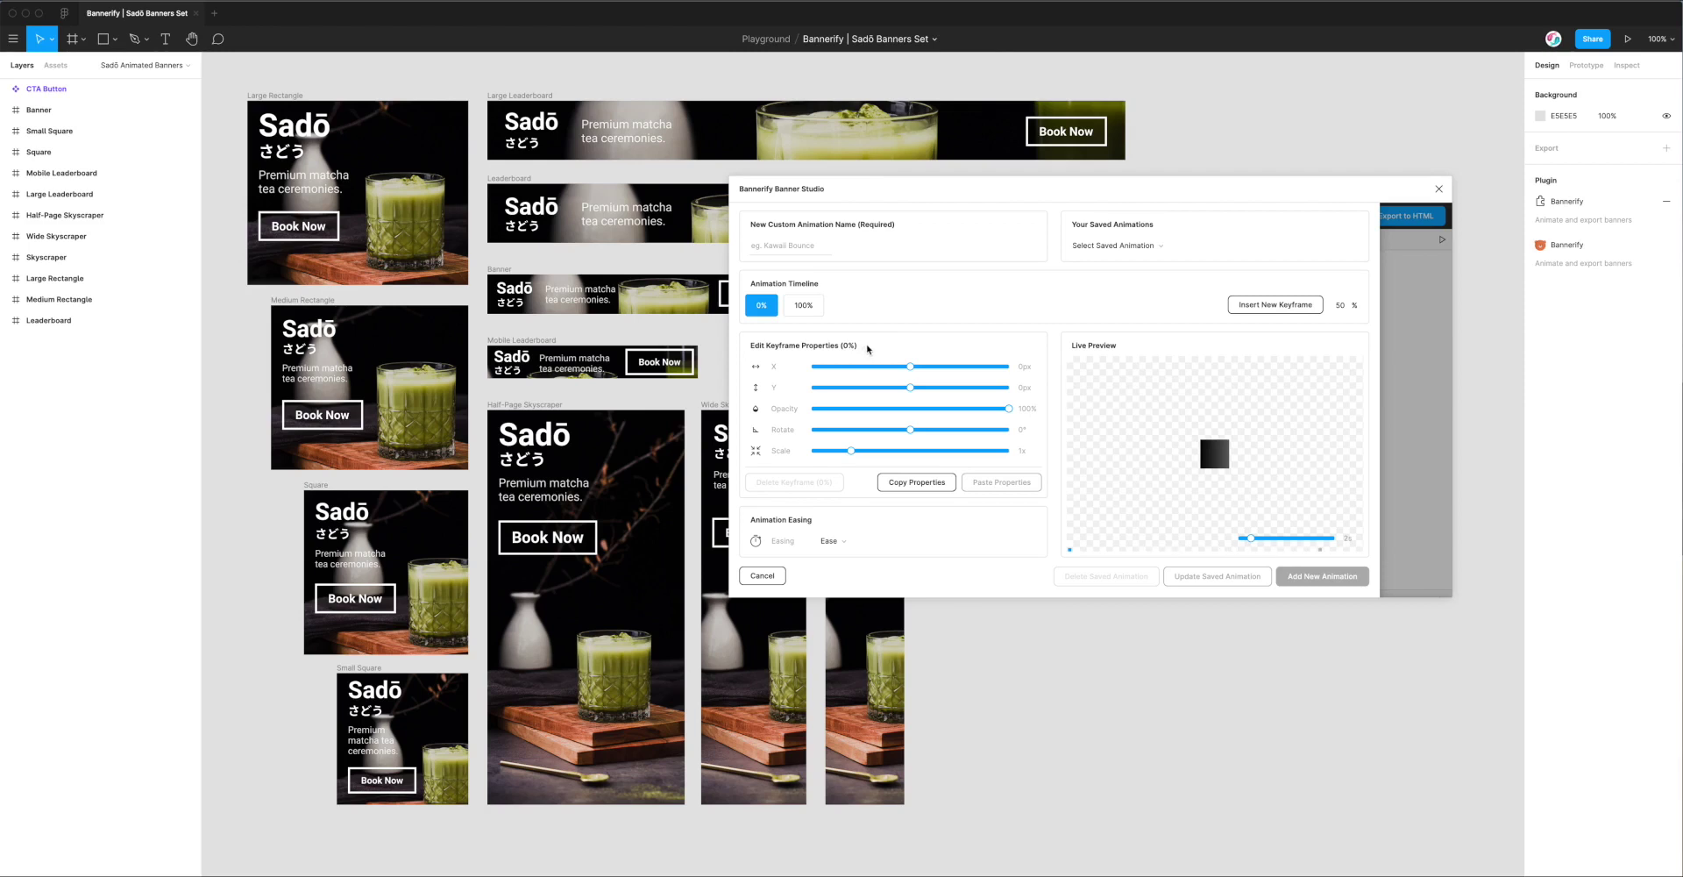
drag(963, 183, 962, 181)
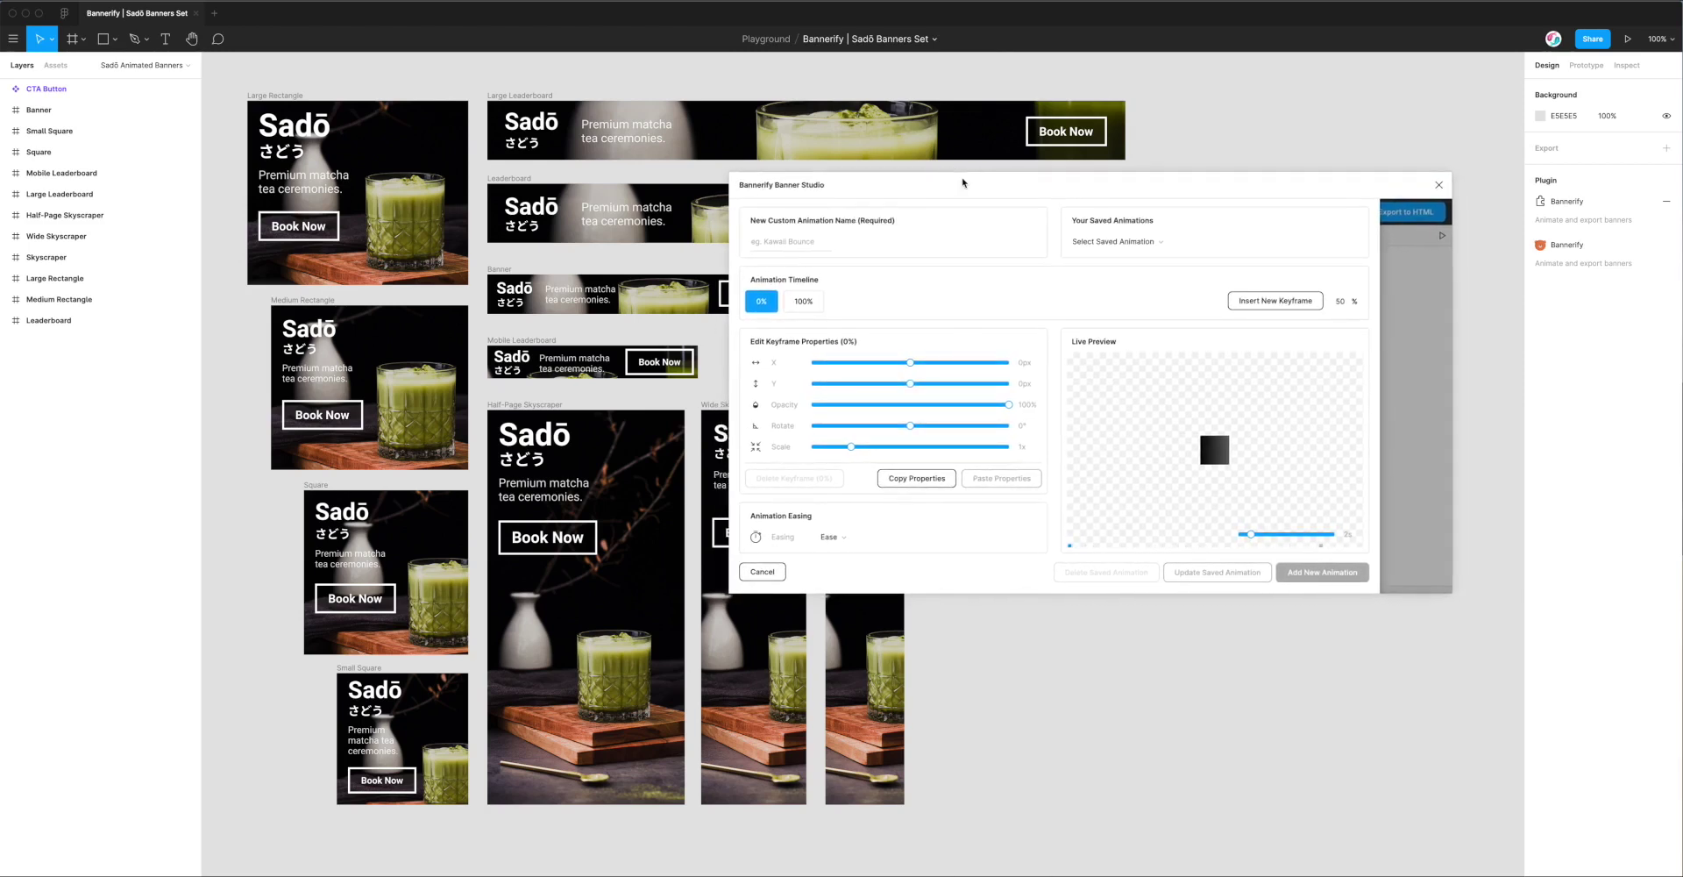
click(763, 572)
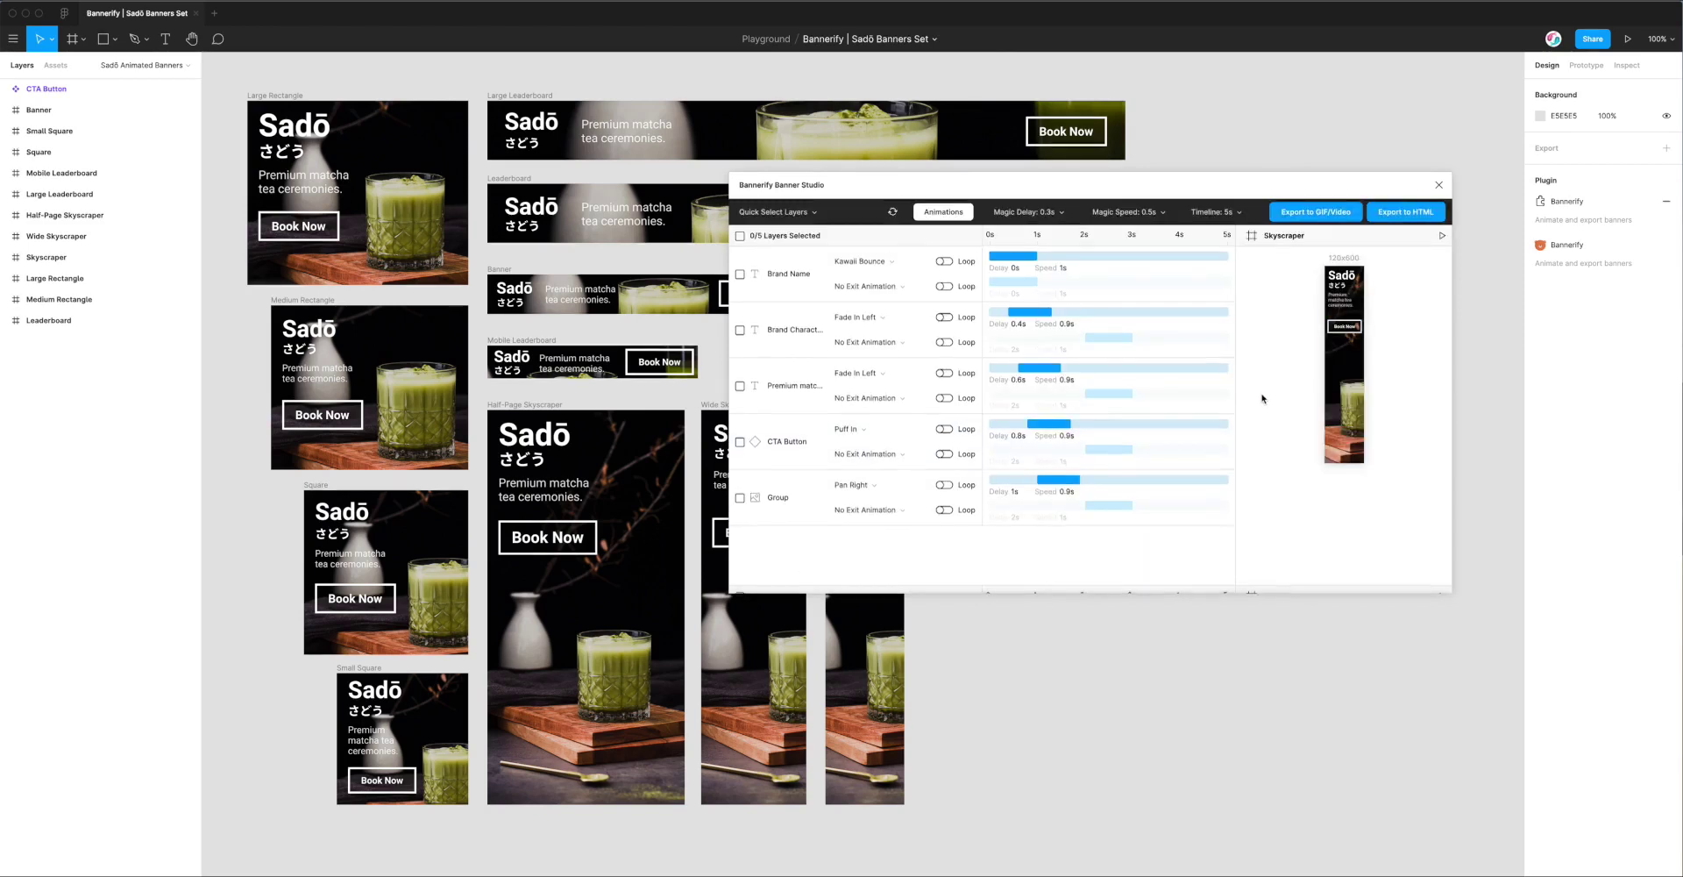